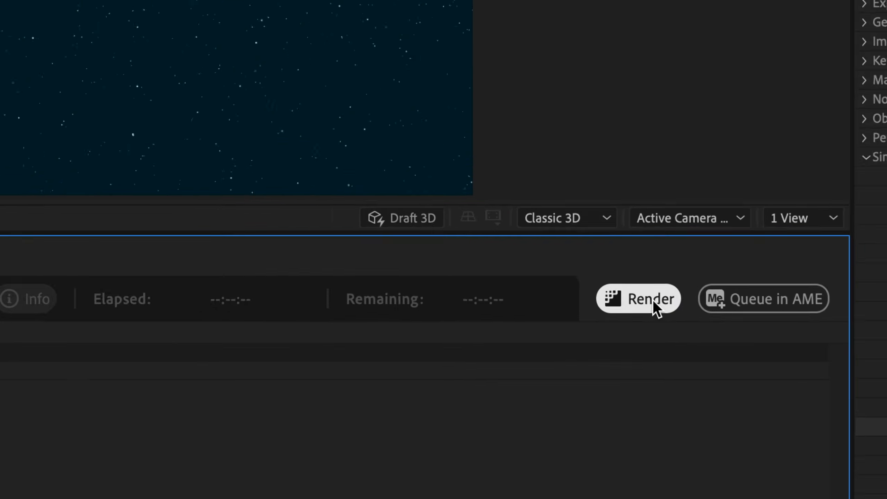
left_click(653, 302)
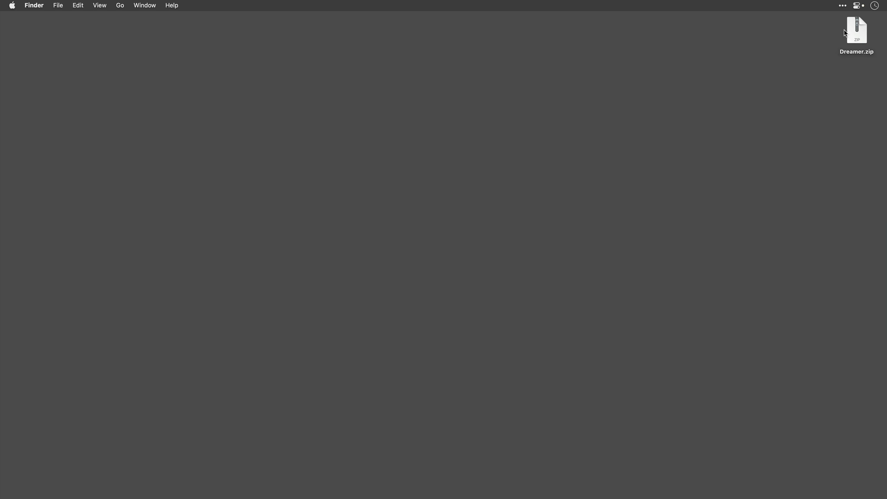
Extract Dreamer.zip on the desktop and open the extracted Dreamer folder to view its project files.
double_click(851, 28)
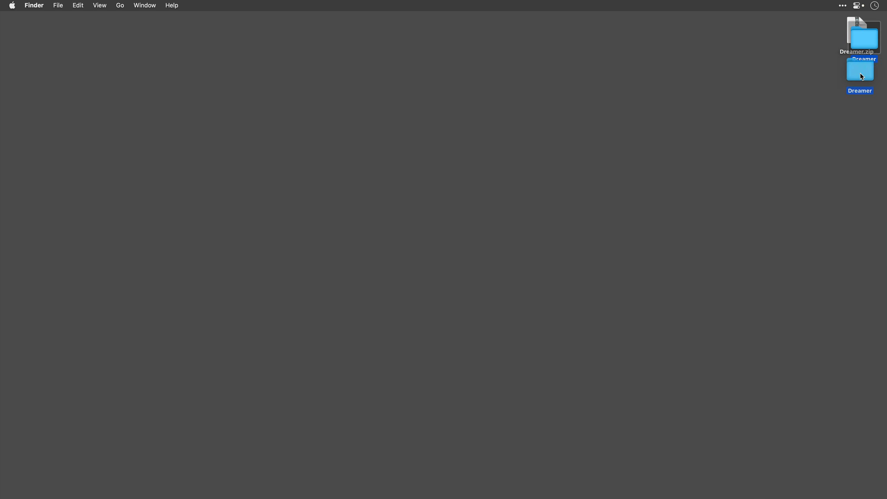
double_click(859, 84)
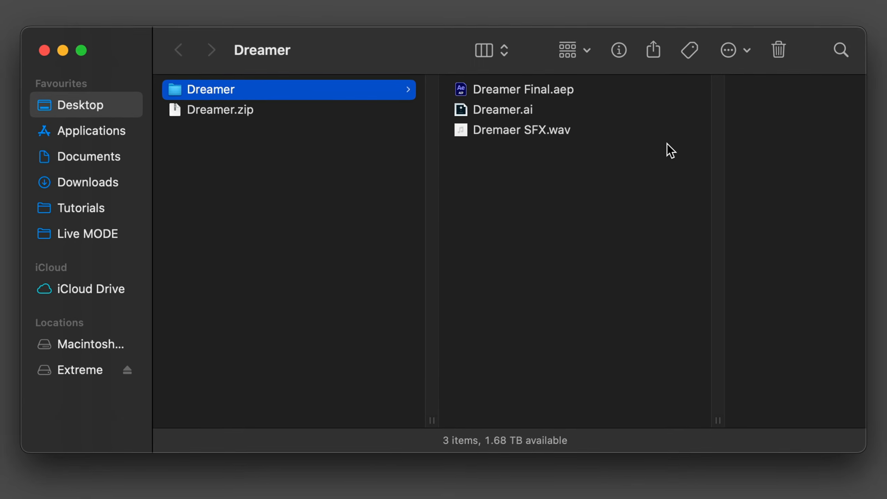
left_click(492, 88)
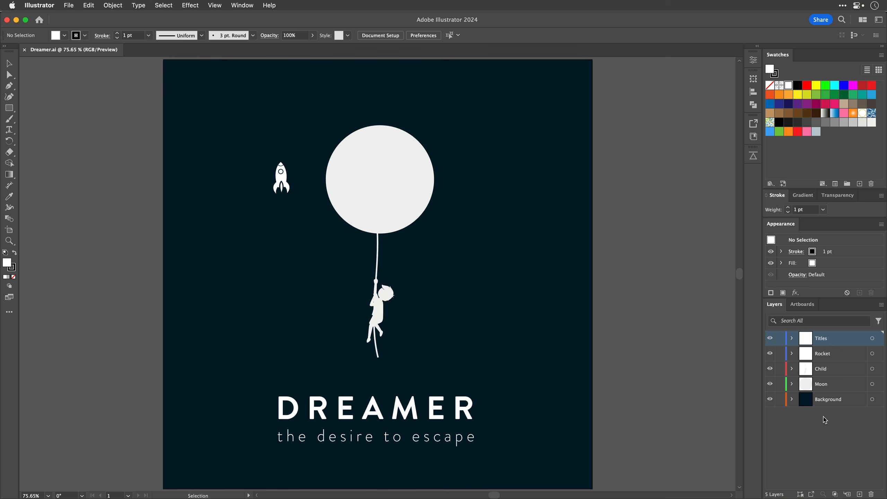
Inspect the DREAMER title and the "the desire to escape" tagline as separate text objects in Illustrator's Dreamer.ai.
left_click(442, 418)
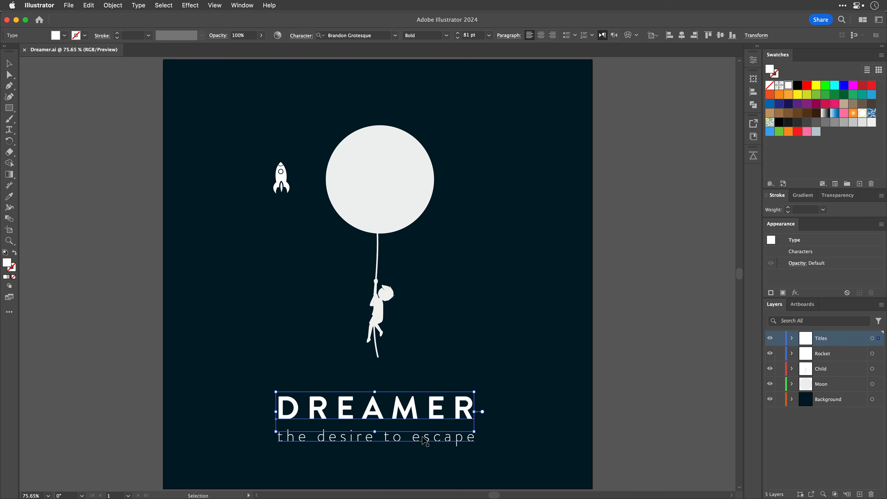
left_click(423, 438)
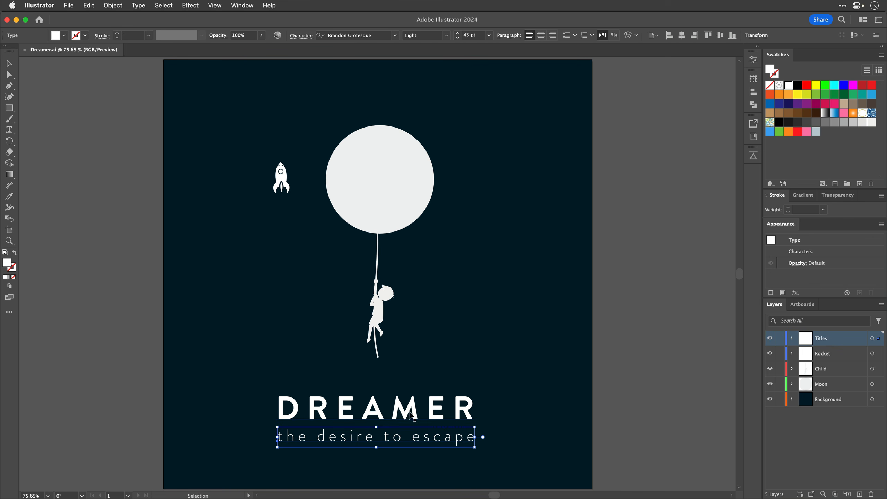
left_click(653, 377)
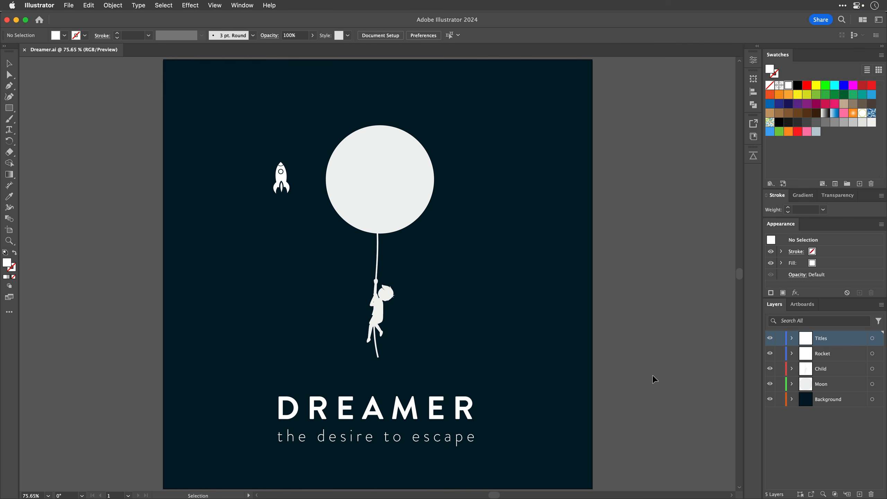
Switch to After Effects and choose Dreamer.ai from the Dreamer folder as the file to import.
key("a")
key("super+Tab")
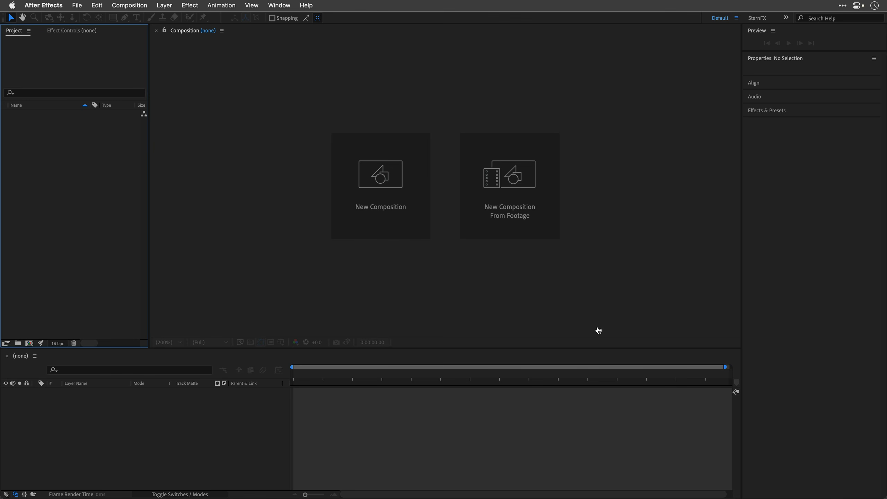
double_click(54, 162)
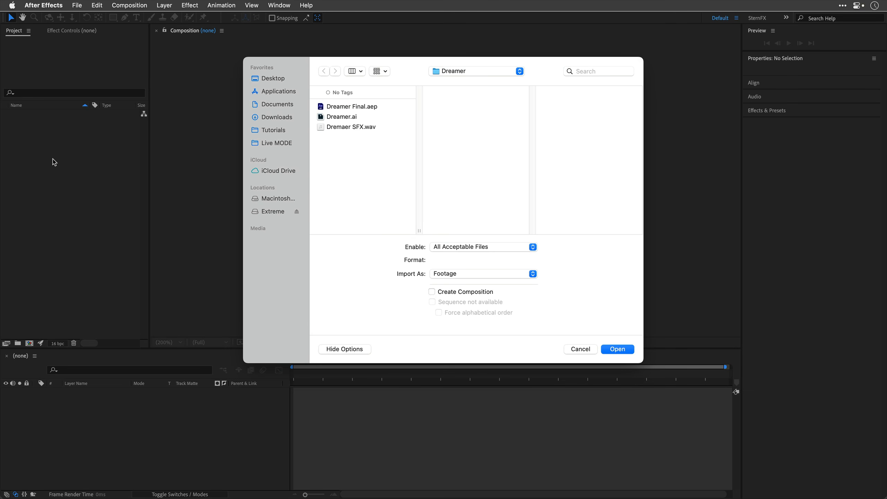
left_click(346, 119)
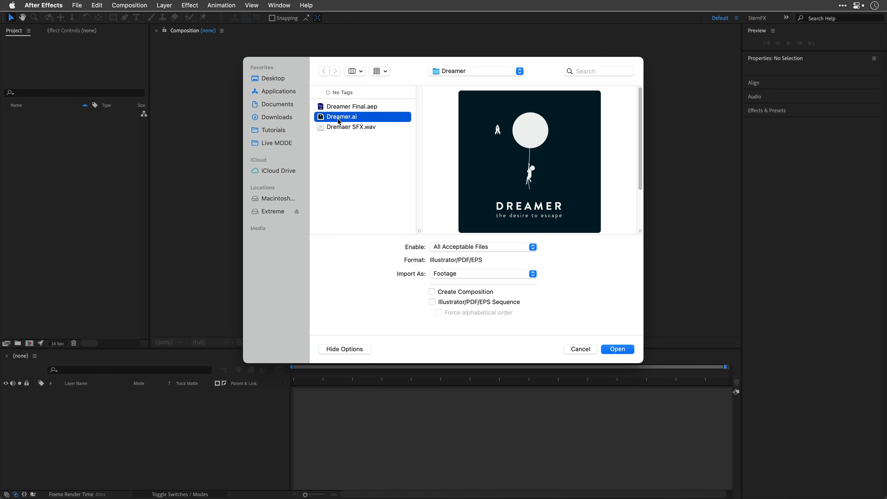
left_click(620, 351)
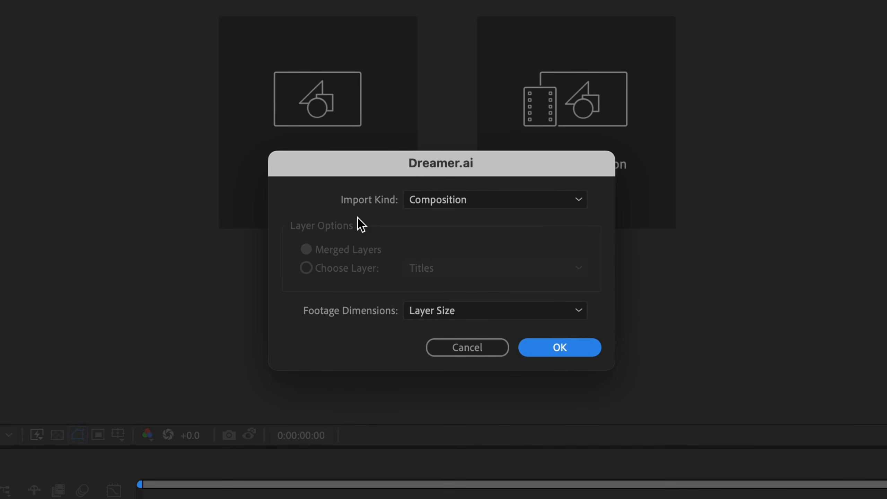
Import Dreamer.ai as a Composition with footage dimensions set to Layer Size, and open the Dreamer composition.
left_click(462, 207)
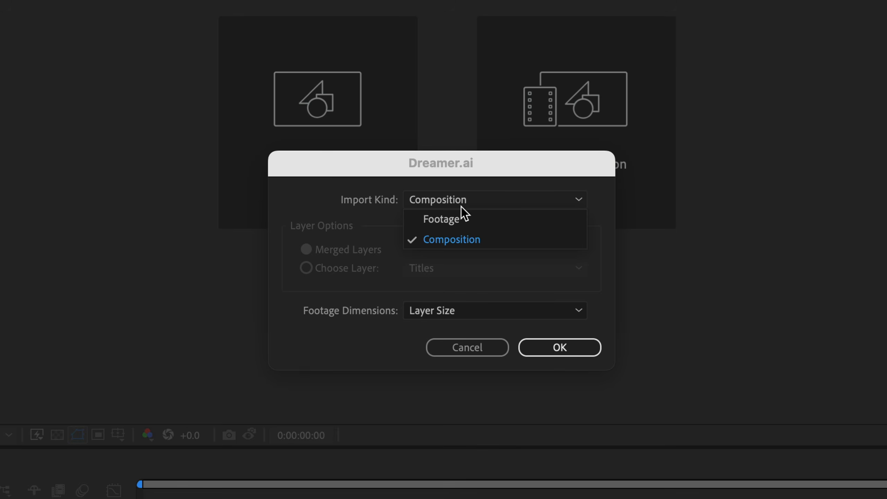
left_click(463, 234)
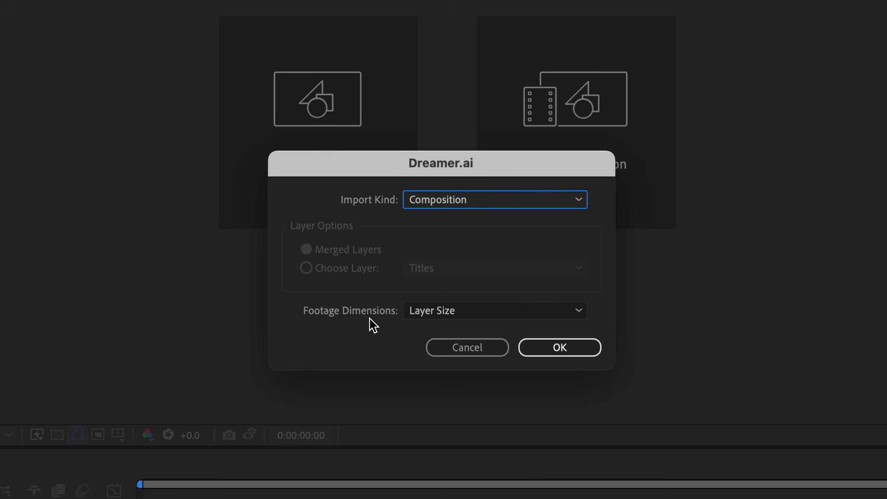
left_click(445, 306)
left_click(452, 330)
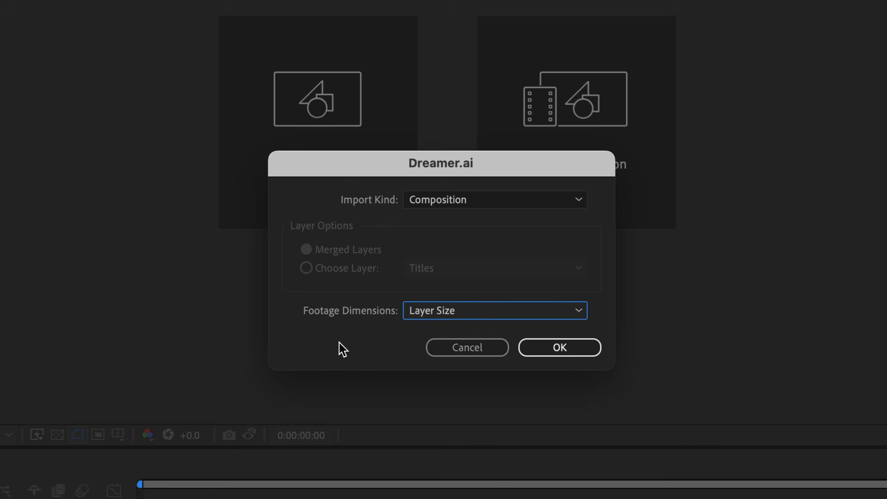
left_click(556, 353)
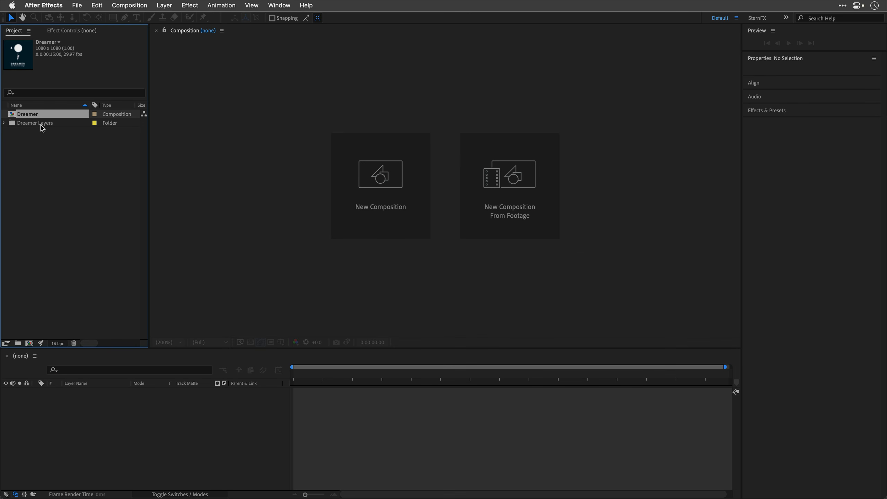
double_click(15, 115)
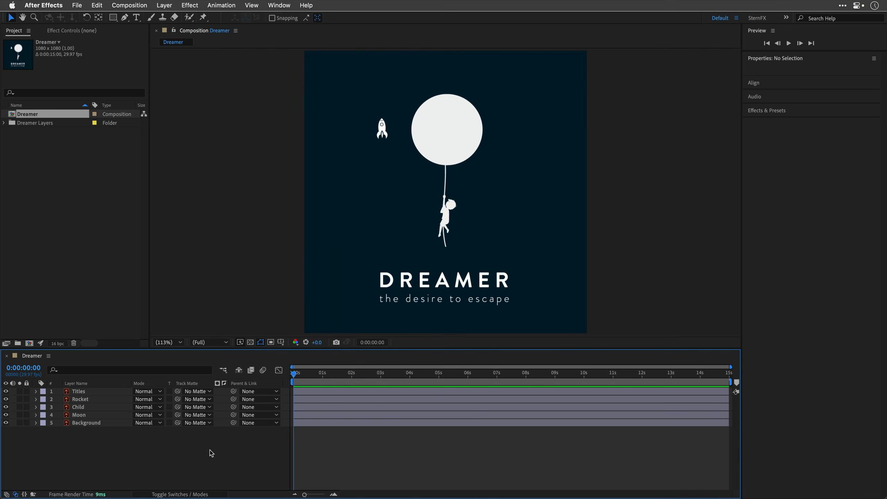
Set the Dreamer composition's duration to 7 seconds and its frame rate to 25 frames per second.
left_click(121, 3)
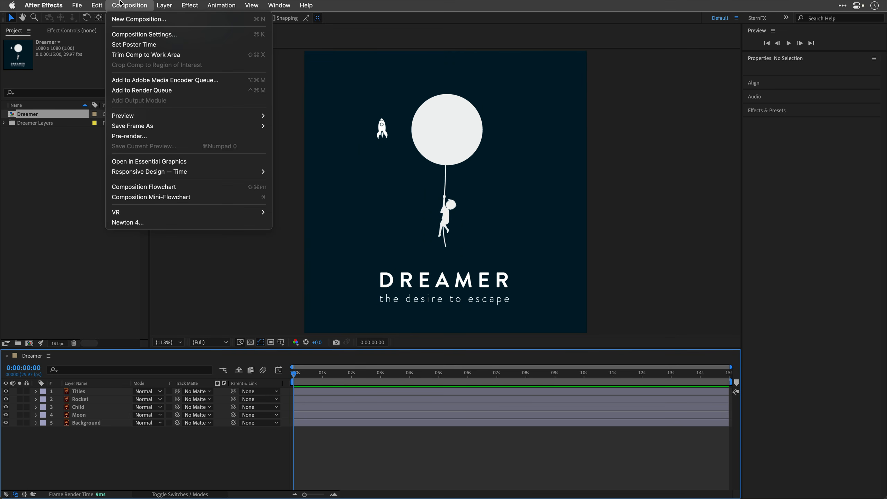
left_click(144, 35)
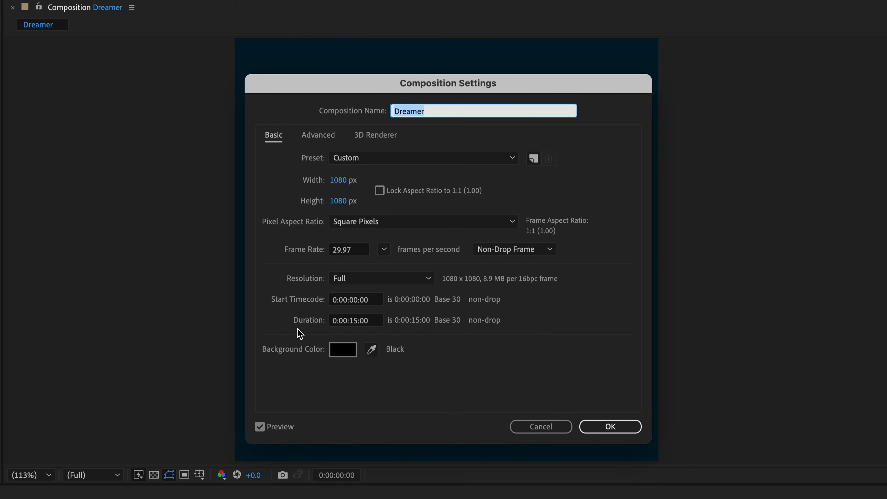
left_click(375, 321)
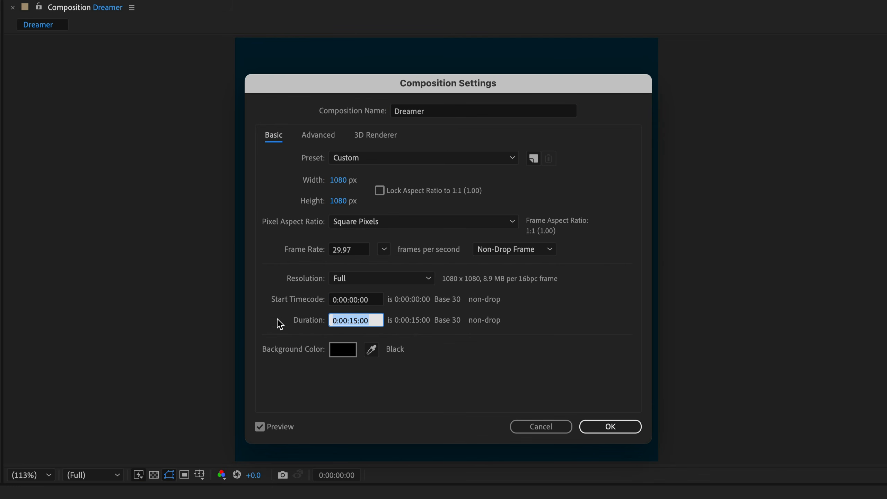
type("700")
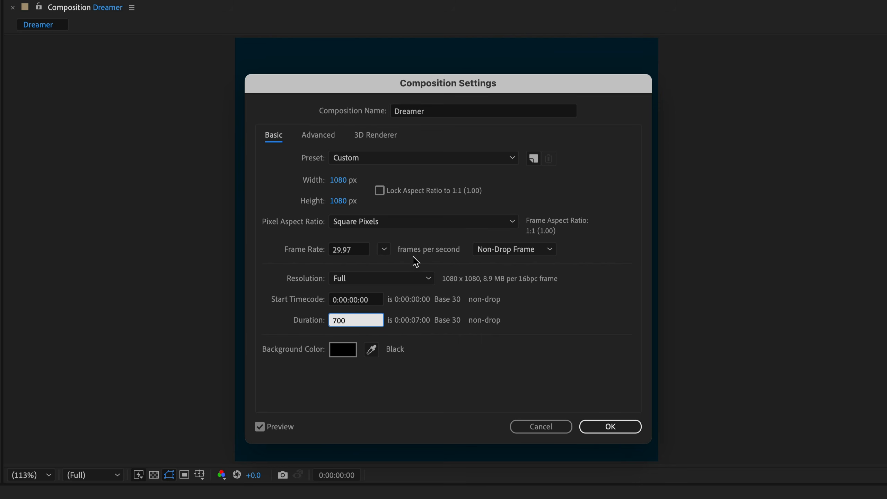
left_click(384, 249)
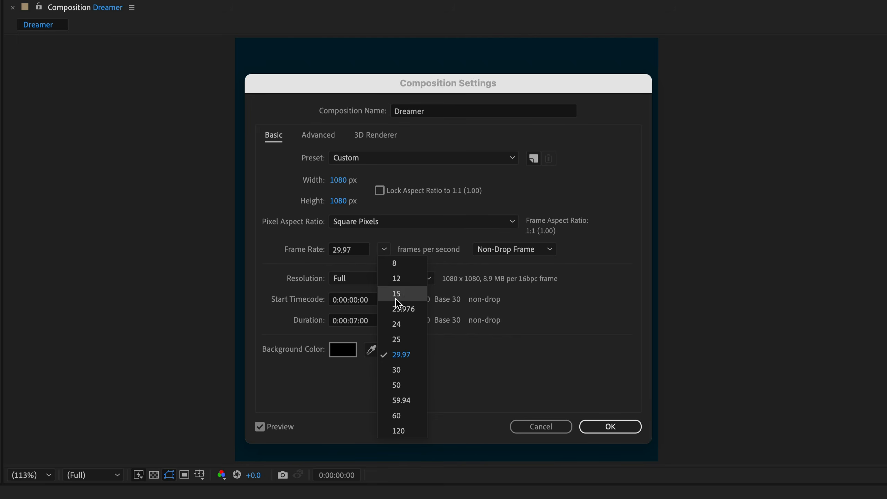
left_click(399, 337)
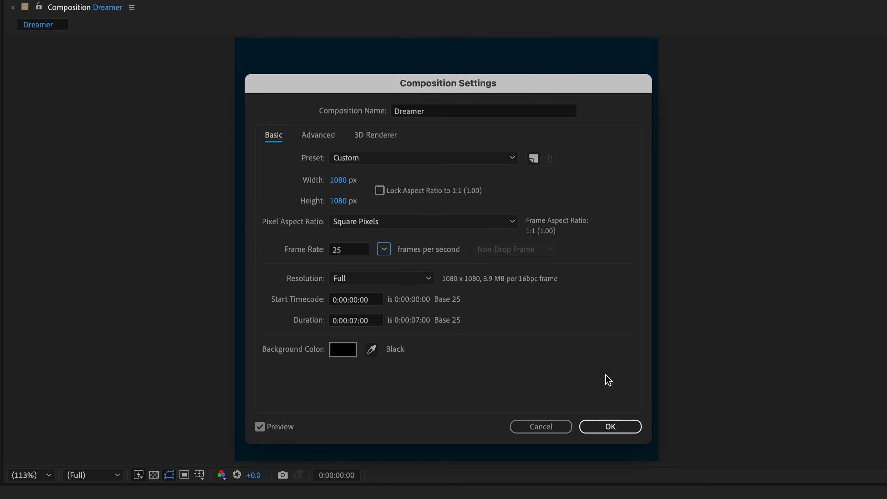
Choose Classic 3D as the composition's 3D renderer and apply the composition settings.
left_click(387, 140)
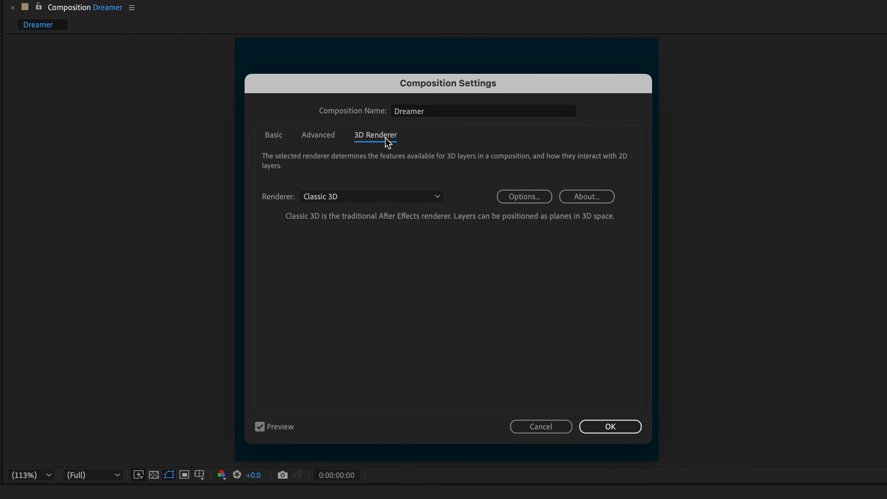
left_click(324, 198)
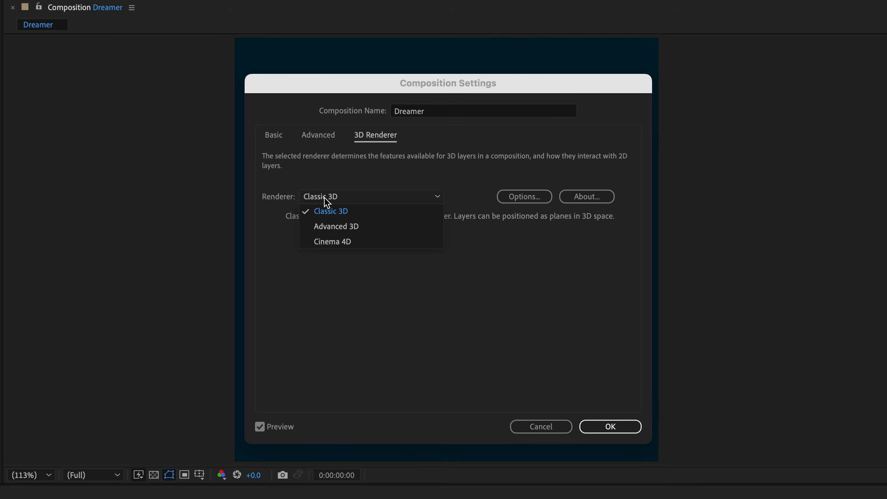
left_click(313, 211)
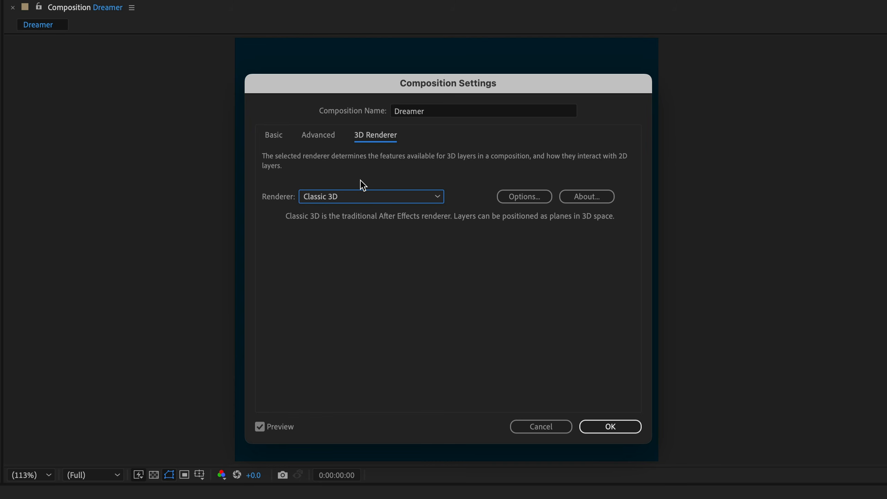
left_click(609, 427)
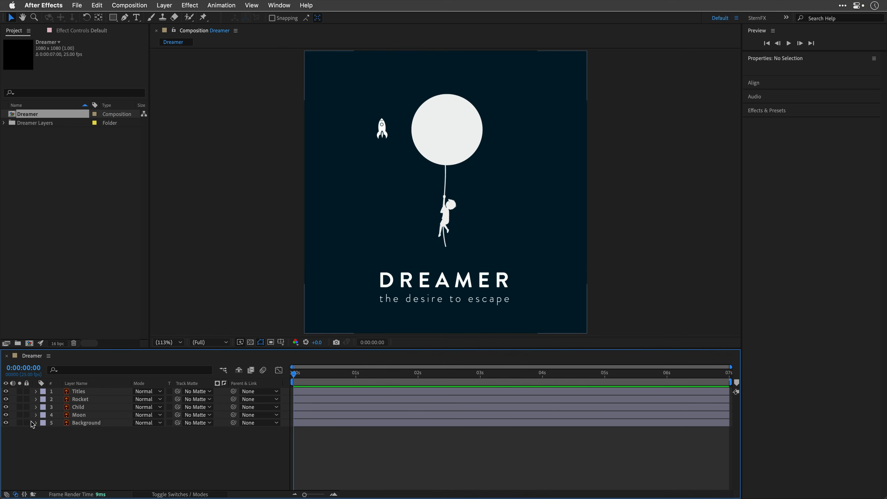
Lock the Background layer and hide the Titles and Rocket layers.
left_click(28, 423)
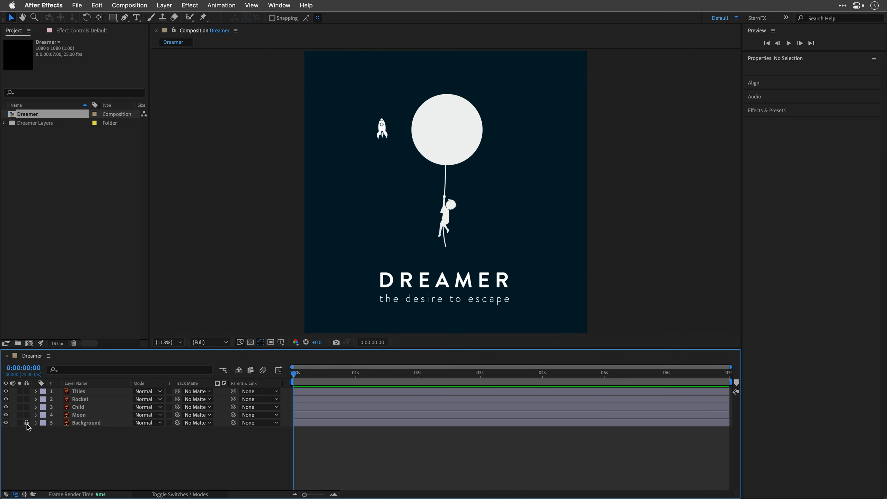
left_click(5, 391)
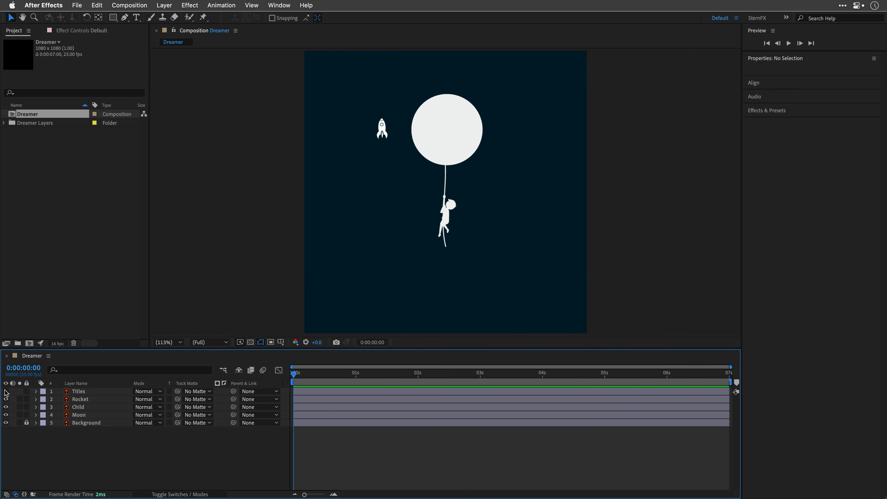
left_click(6, 399)
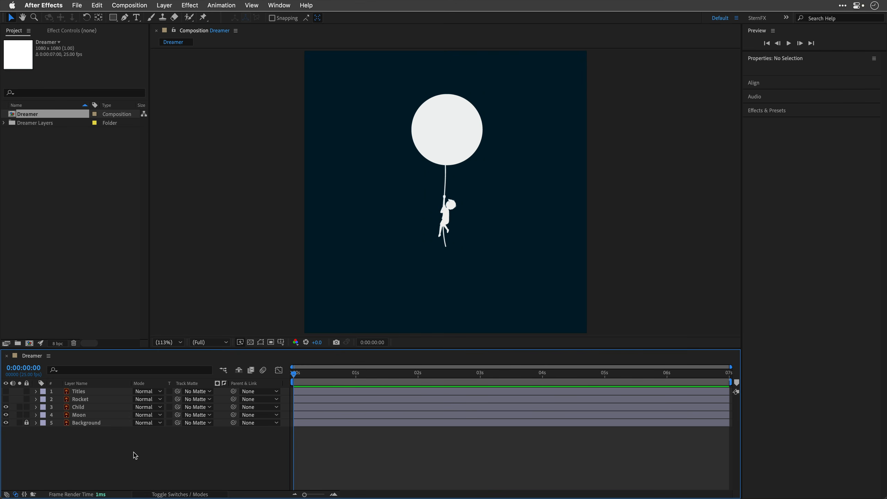
Set up the Rectangle tool with a solid colour fill and the stroke set to None.
left_click(113, 17)
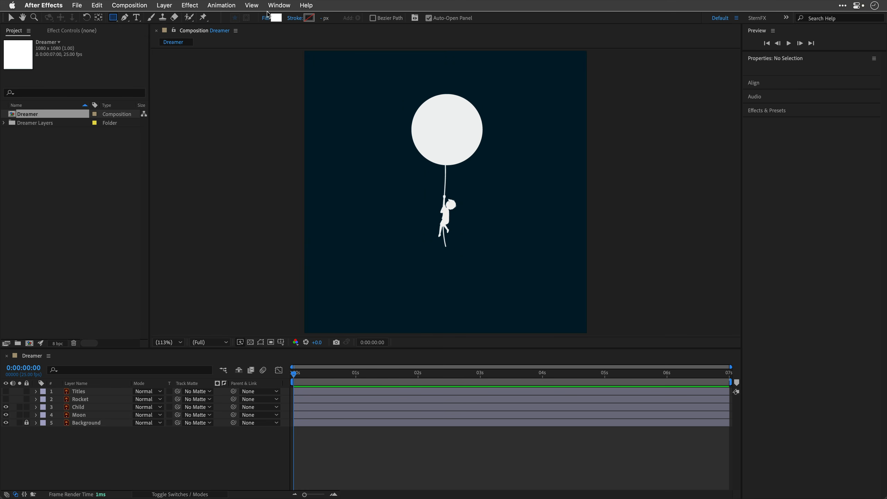
left_click(267, 17)
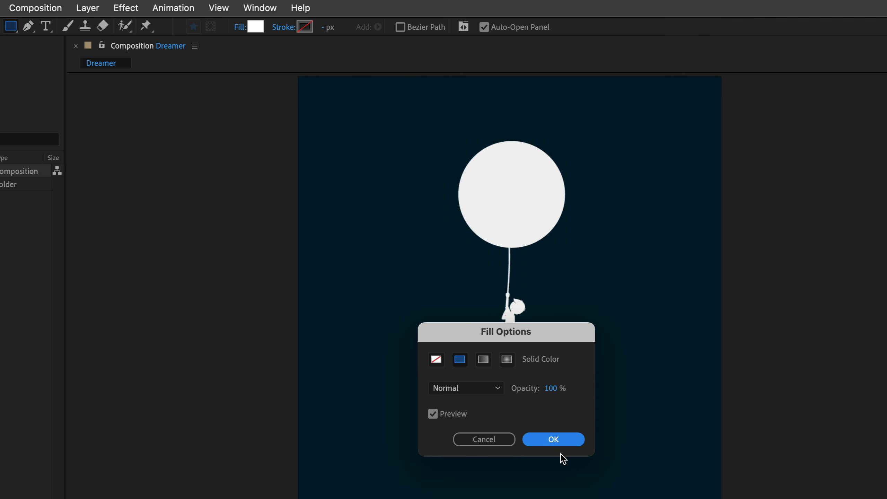
left_click(558, 441)
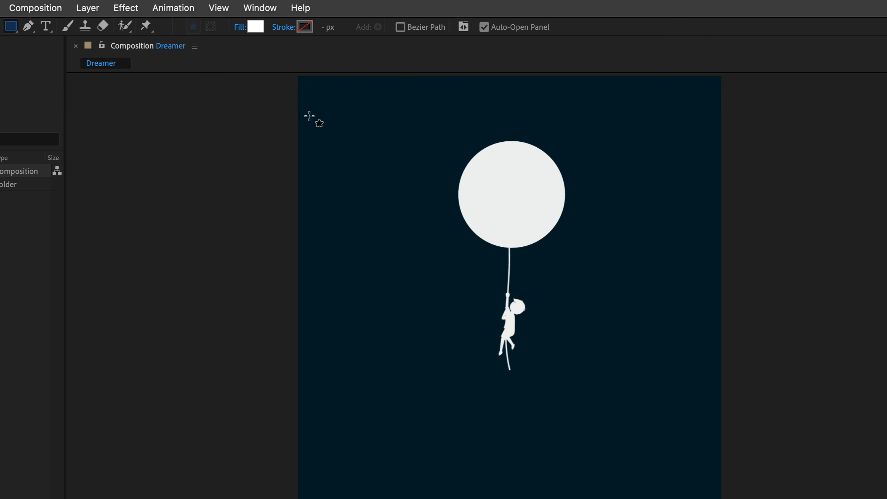
left_click(282, 27)
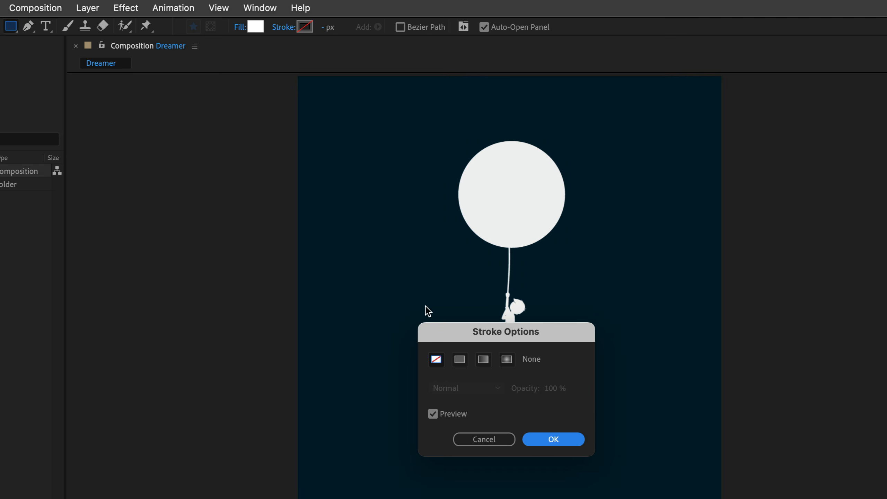
left_click(437, 362)
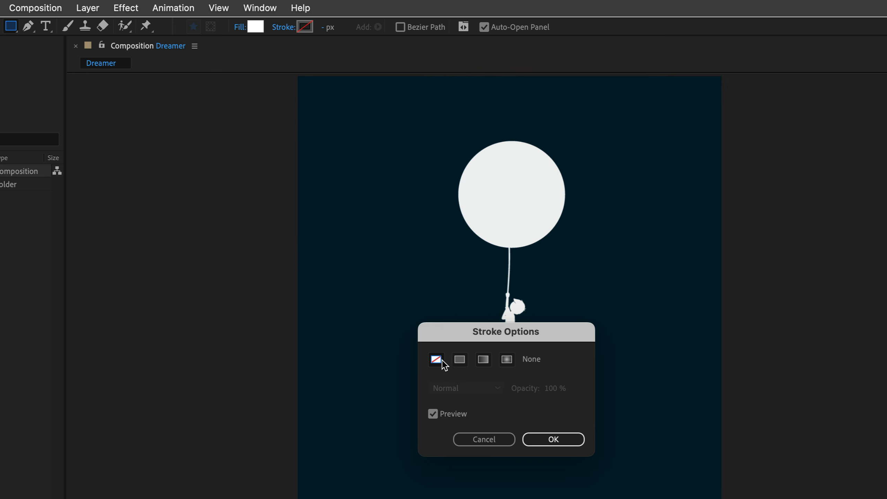
left_click(548, 439)
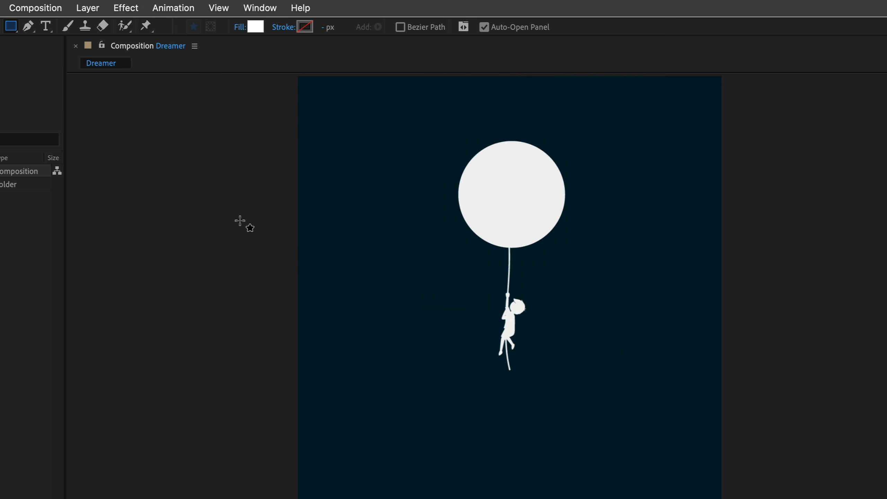
Create a rectangle shape layer filling the whole composition and rename it Star 1.
double_click(11, 27)
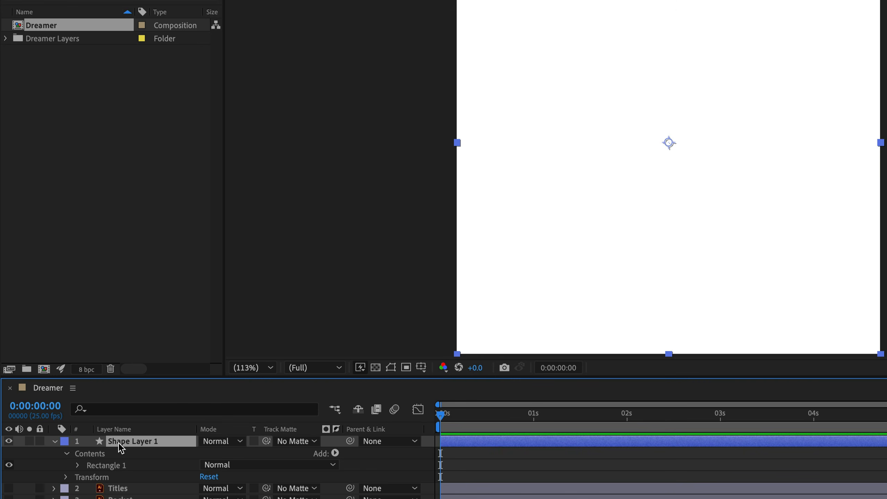
key("Return")
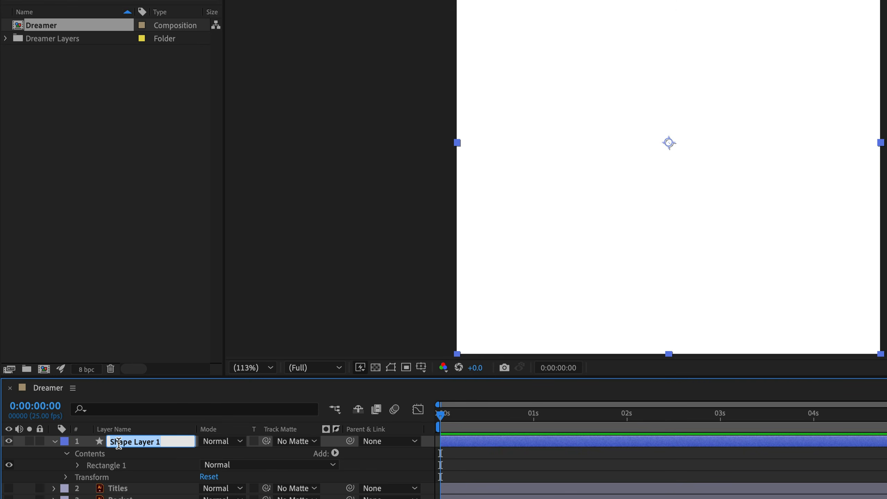
type("Star 1")
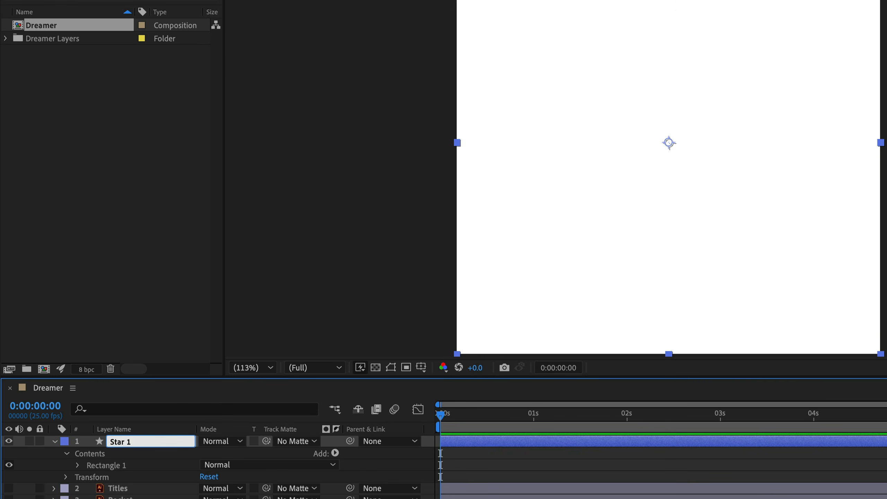
key("Return")
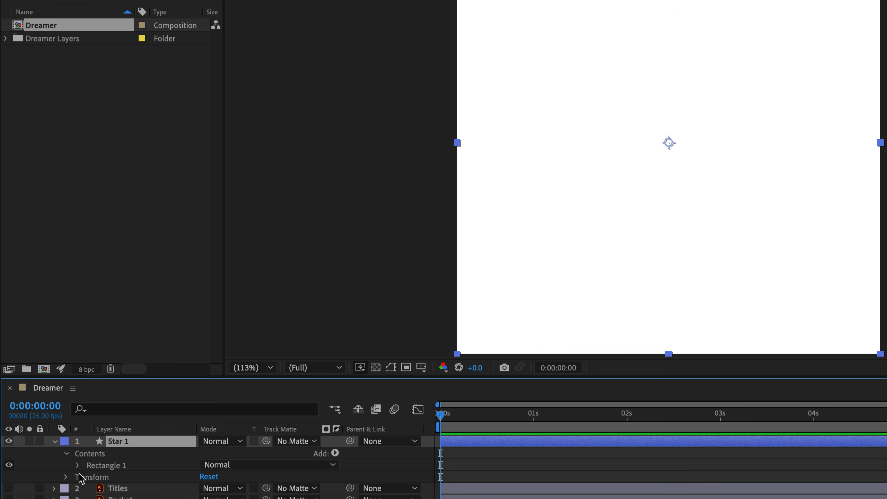
Delete the stroke from Star 1's rectangle, keeping only its fill.
left_click(78, 465)
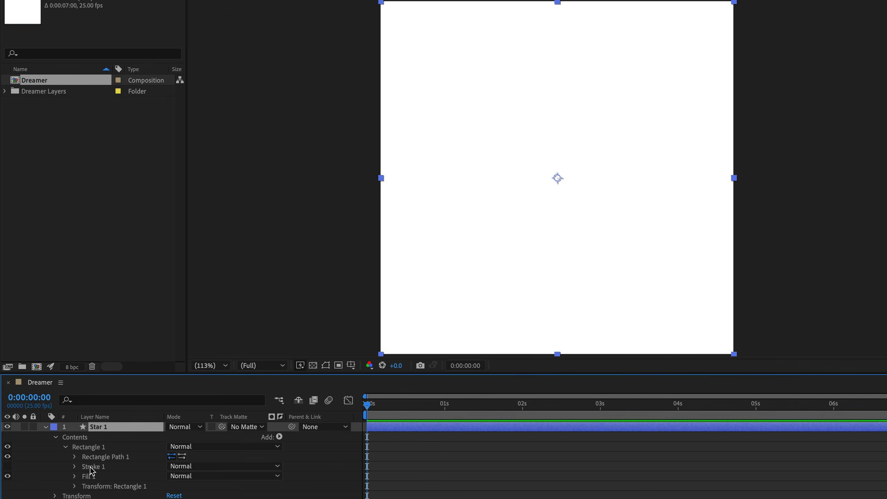
left_click(90, 467)
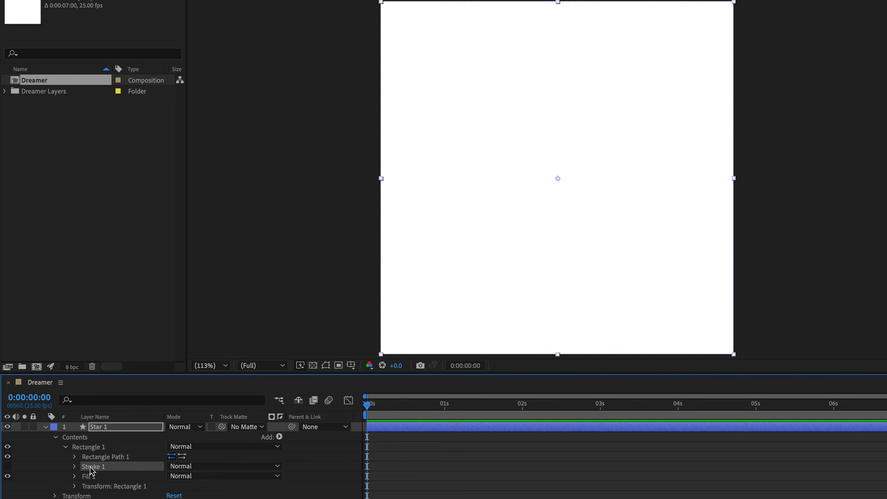
key("Delete")
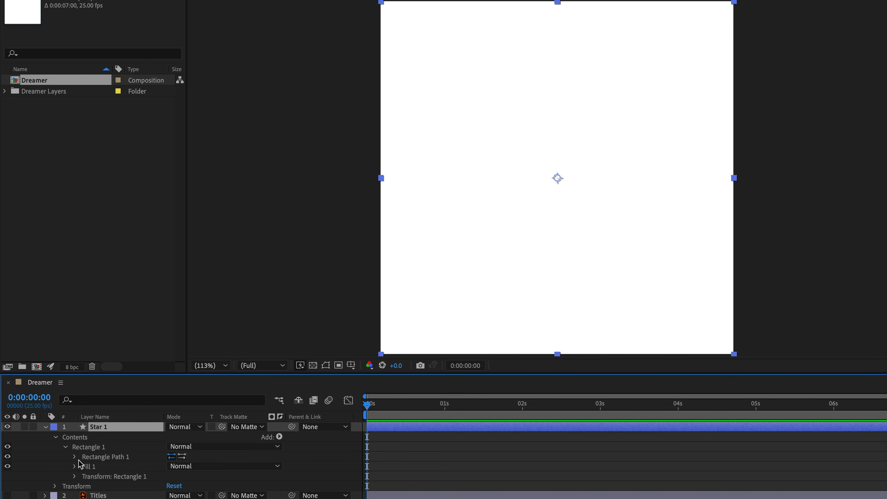
Set the rectangle path's size to 30 by 30 with its proportions linked.
left_click(74, 457)
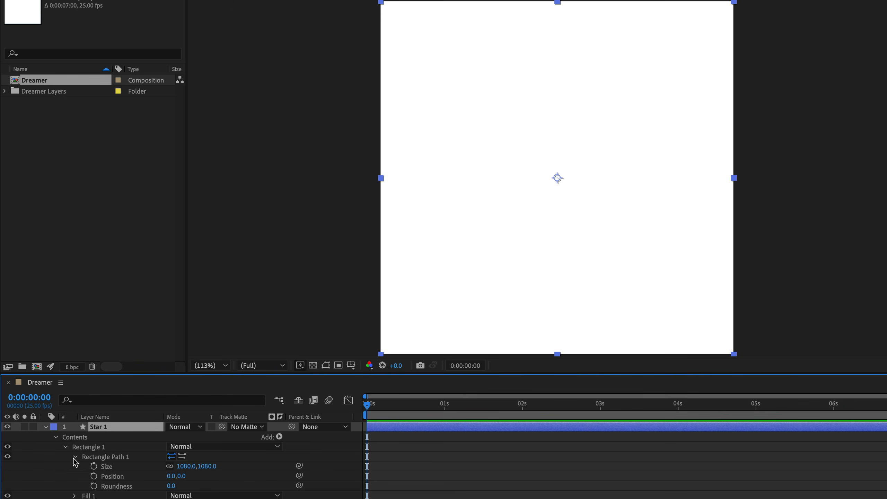
left_click(185, 466)
type("30")
key("Return")
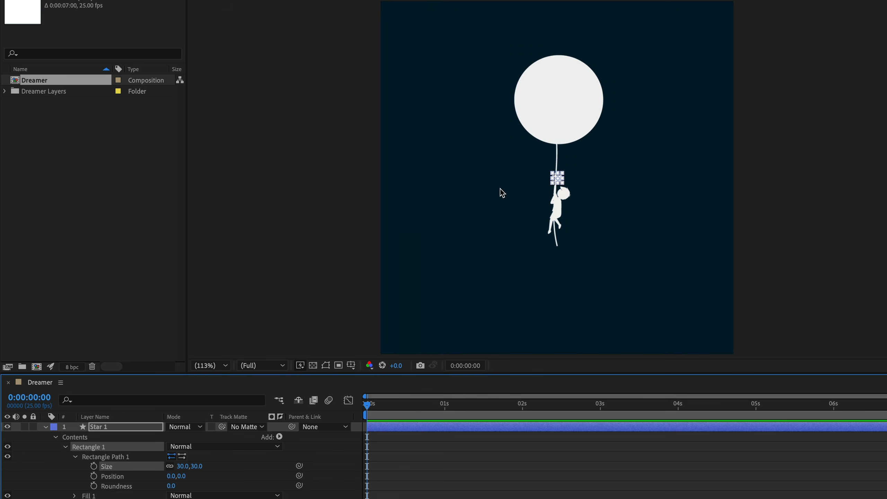
Move the small square into the empty sky beside the string, at about 136, -39 in the shape's position.
key("period")
key("period")
key("period")
key("period")
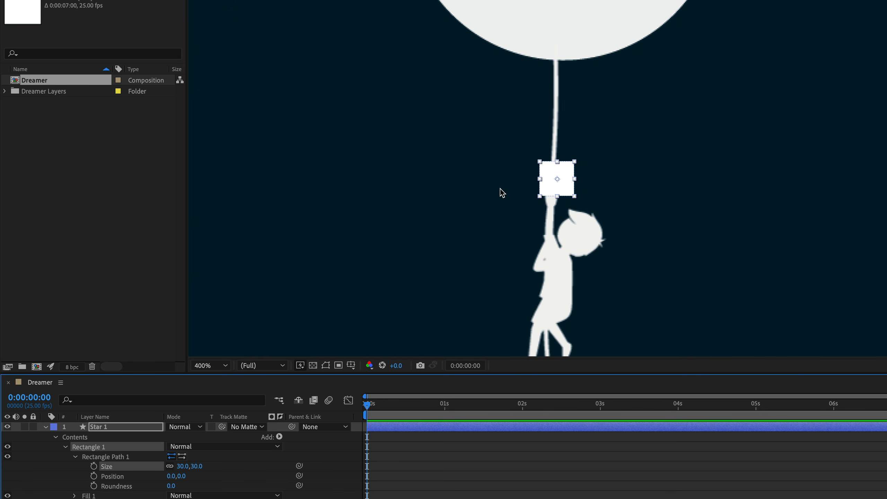
left_click_drag(564, 174, 720, 128)
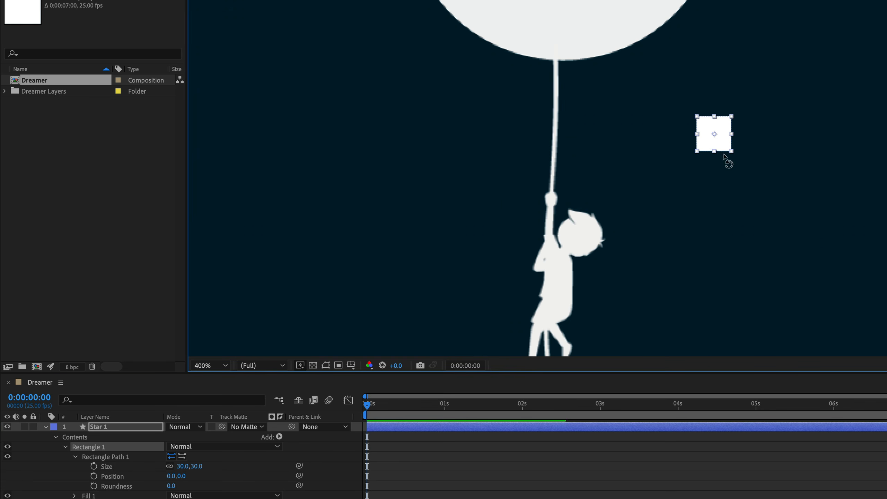
Rotate Rectangle 1 by 45 degrees through its own shape transform, and collapse its properties.
left_click(76, 458)
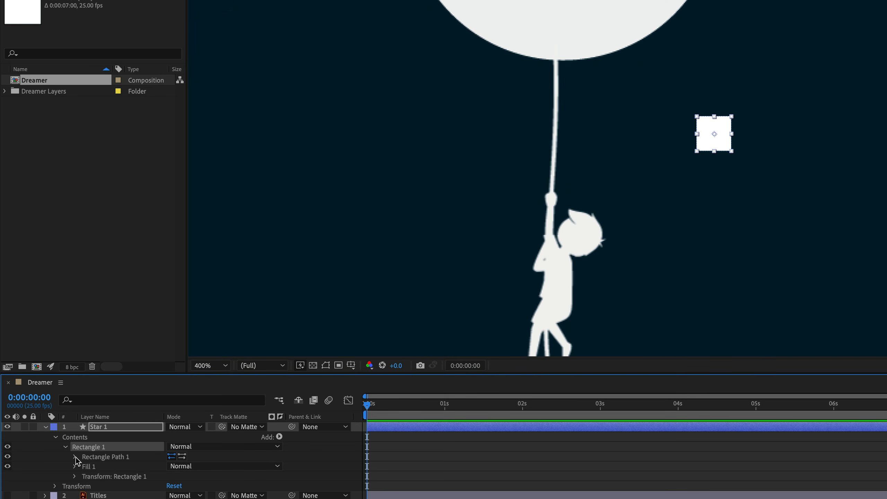
left_click(74, 476)
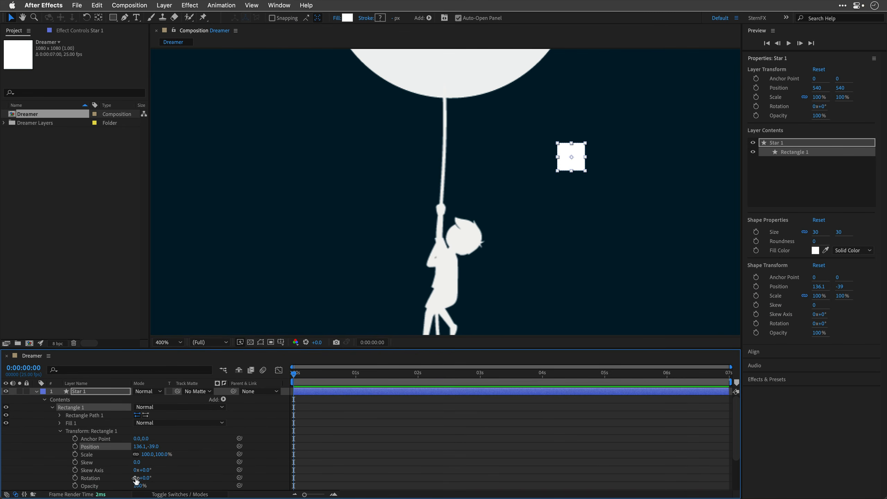
left_click(144, 478)
type("45")
key("Return")
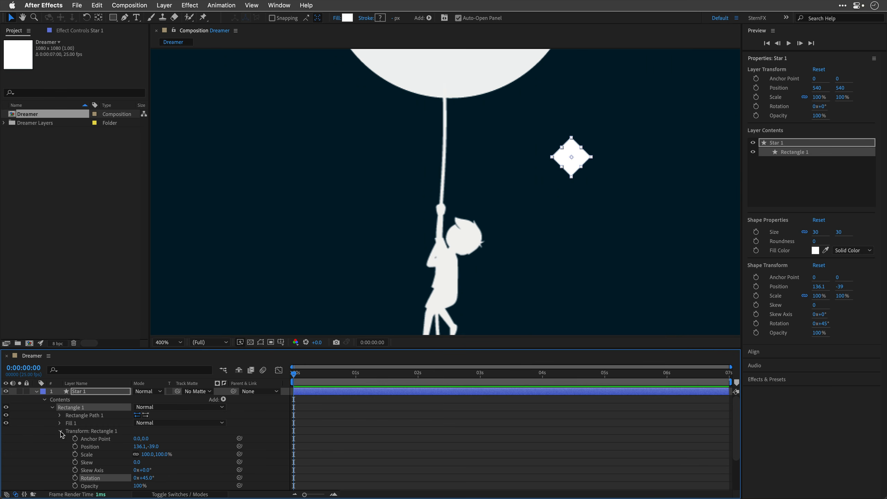
left_click(60, 431)
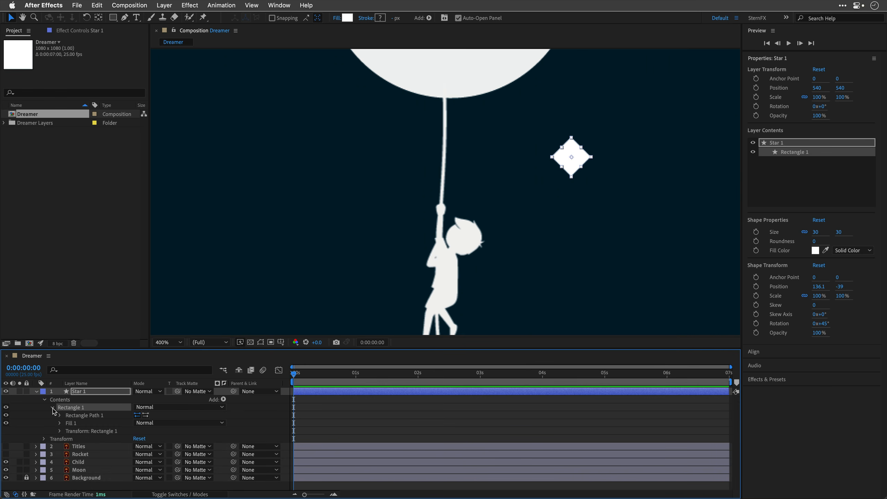
left_click(53, 408)
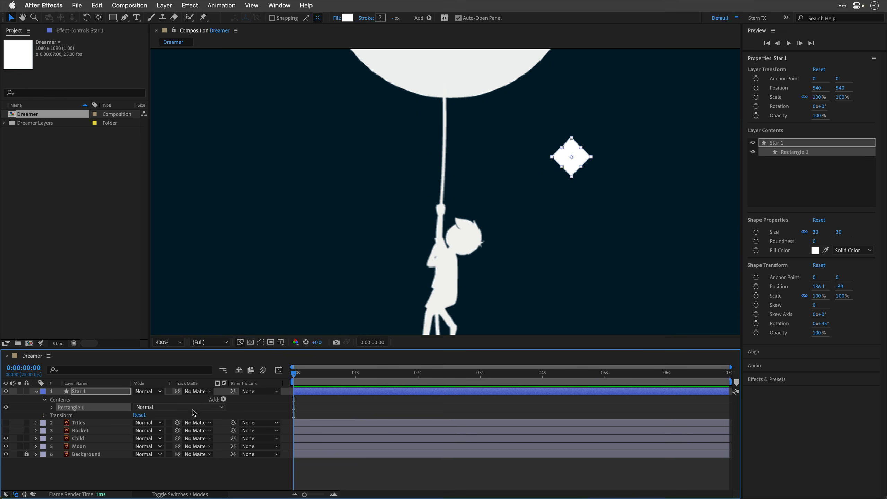
Add Pucker & Bloat to Rectangle 1 with an amount of -30 to form a four-pointed star.
left_click(224, 400)
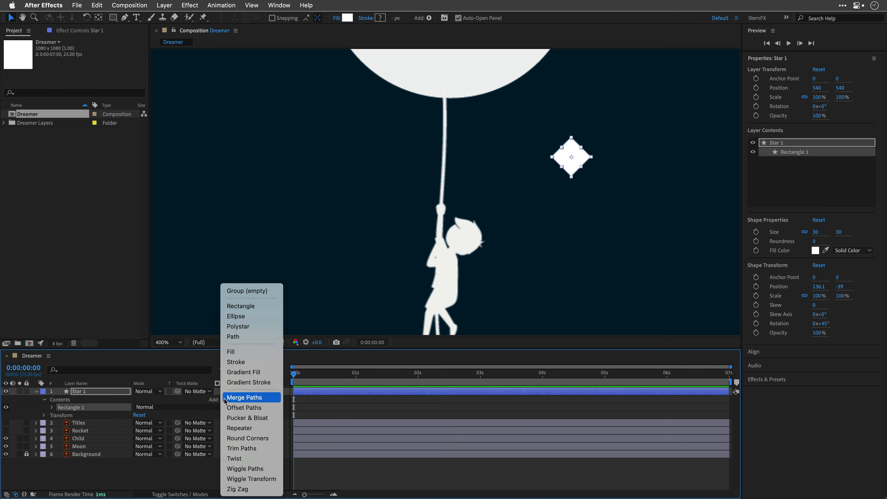
left_click(237, 418)
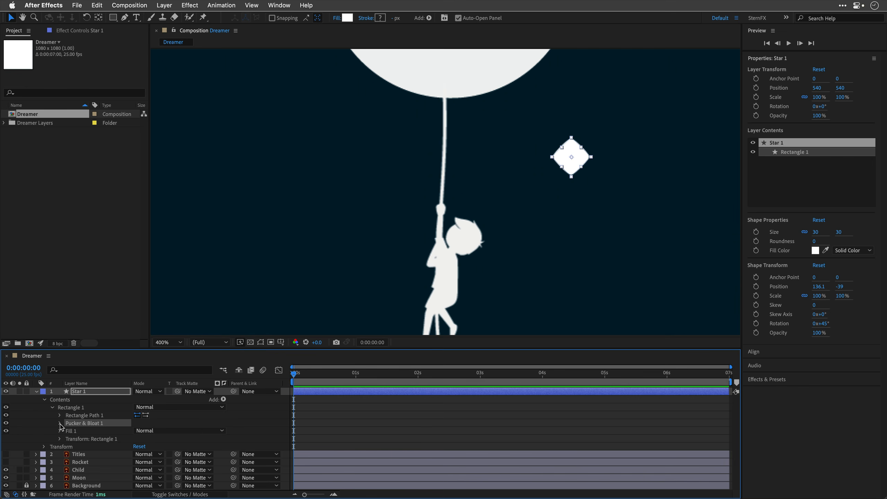
left_click(59, 423)
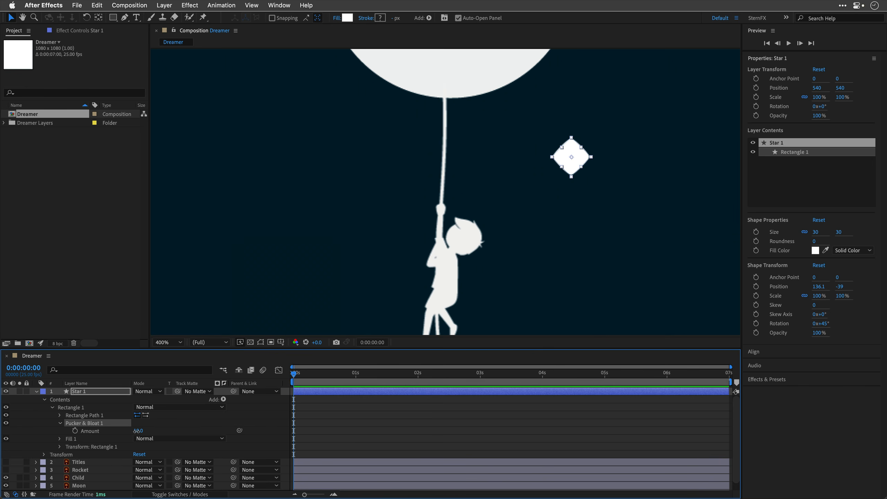
left_click(136, 431)
type("-43")
key("Return")
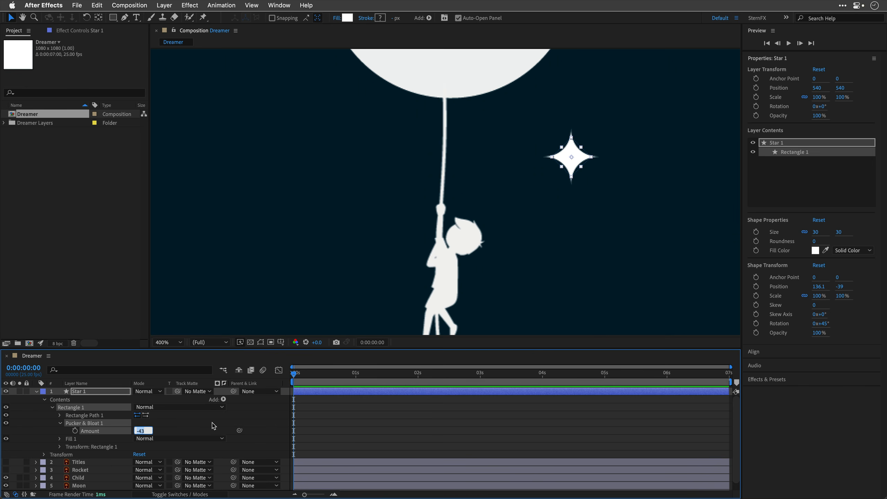
type("-30")
key("Return")
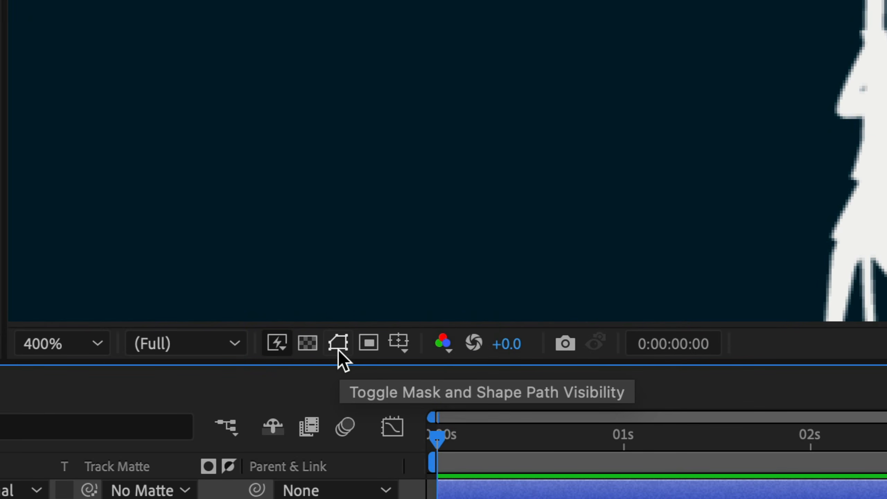
Toggle mask and shape path visibility to check the star's outline, and collapse the Star 1 layer's properties.
left_click(338, 342)
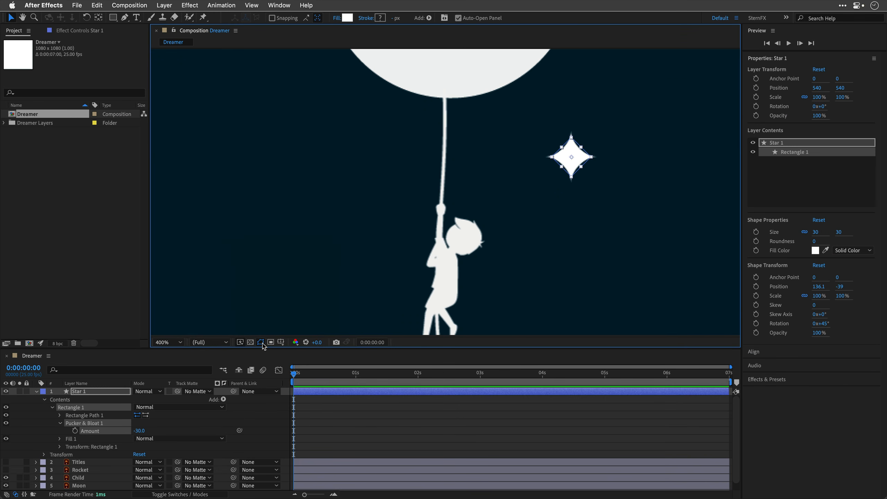
left_click(262, 343)
left_click(60, 423)
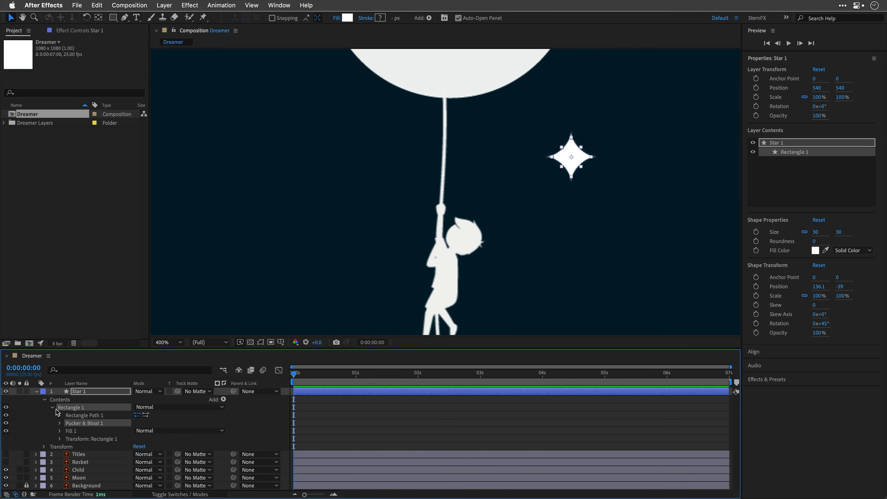
left_click(53, 408)
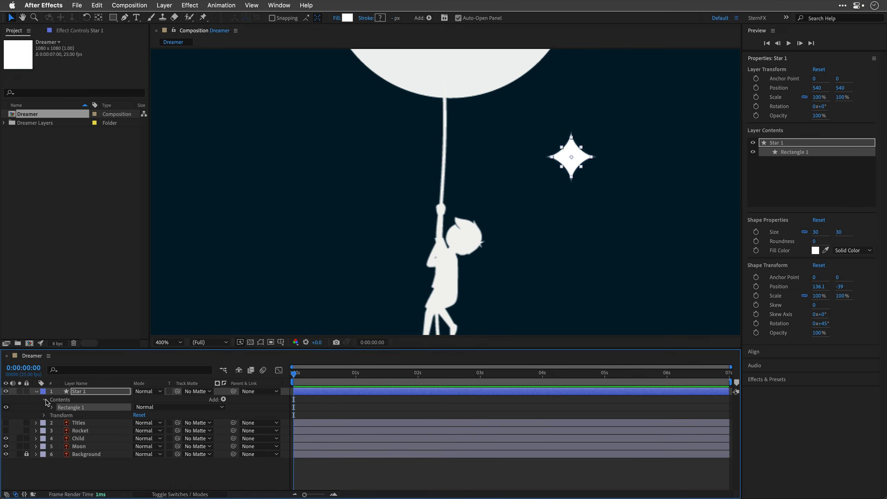
left_click(44, 399)
left_click(36, 391)
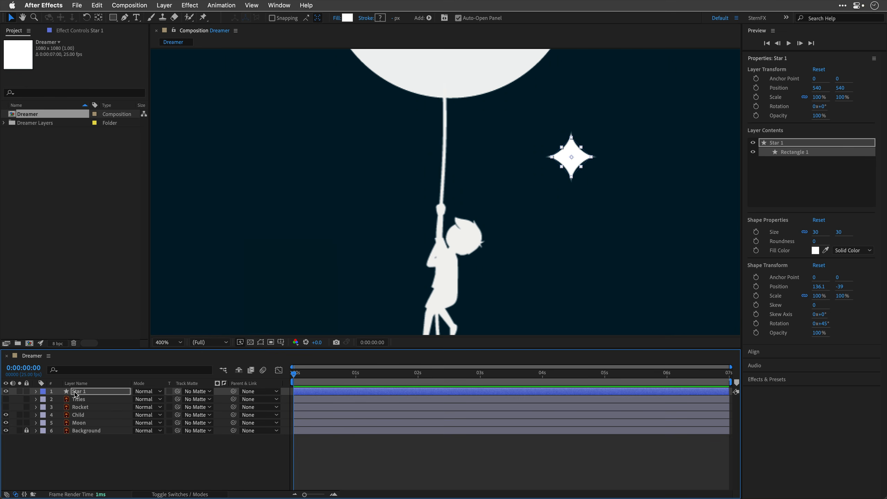
Add a Scale keyframe at 100% to the Star 1 layer at frame 15.
left_click(24, 367)
type("15")
key("Return")
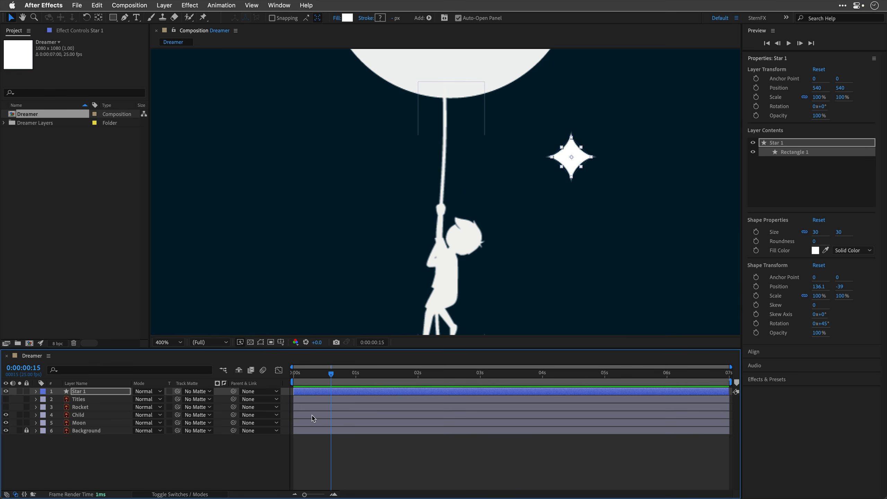
left_click(35, 392)
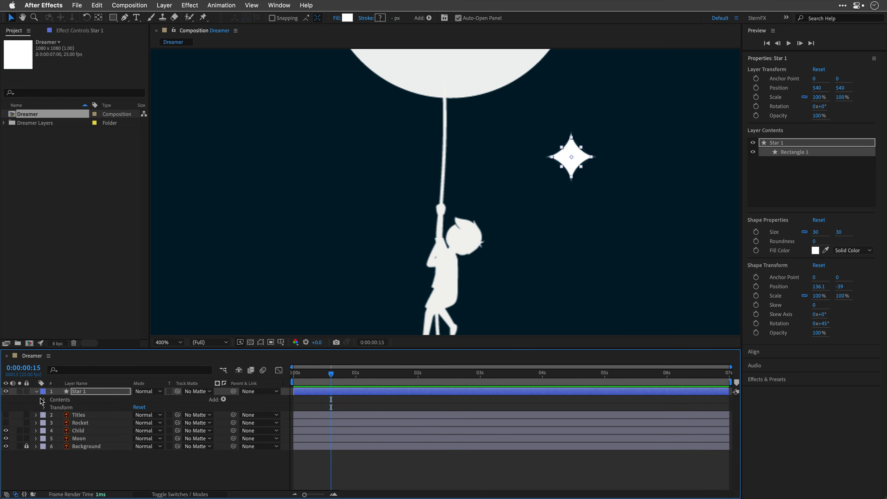
left_click(44, 407)
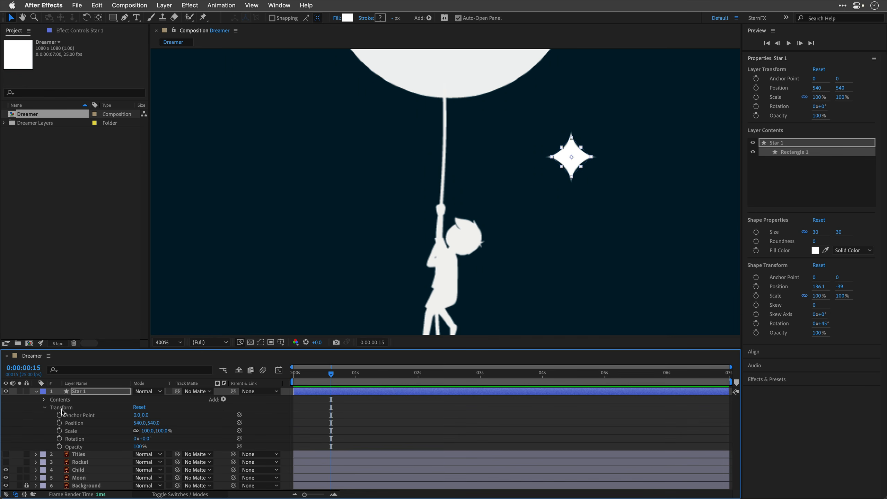
left_click(59, 432)
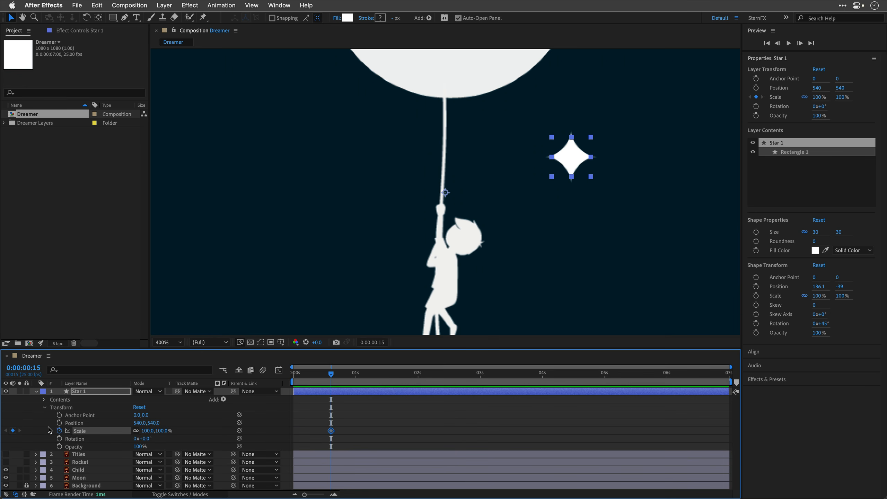
Set Star 1's Scale to 0% at the start of the composition and preview the scale-up animation.
left_click(294, 374)
left_click(164, 430)
type("0")
key("Return")
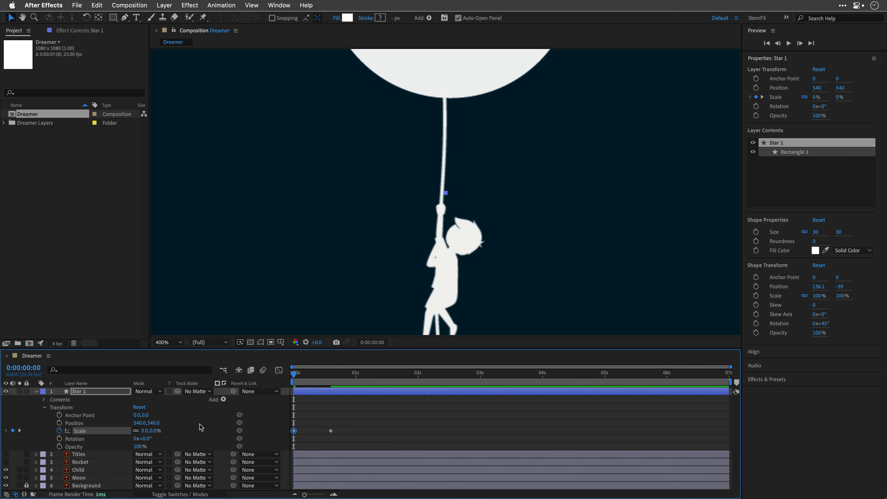
key("space")
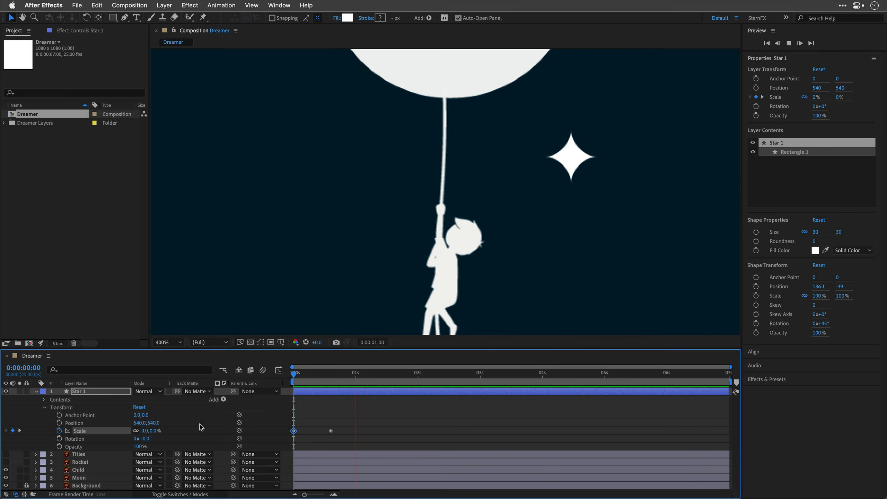
key("space")
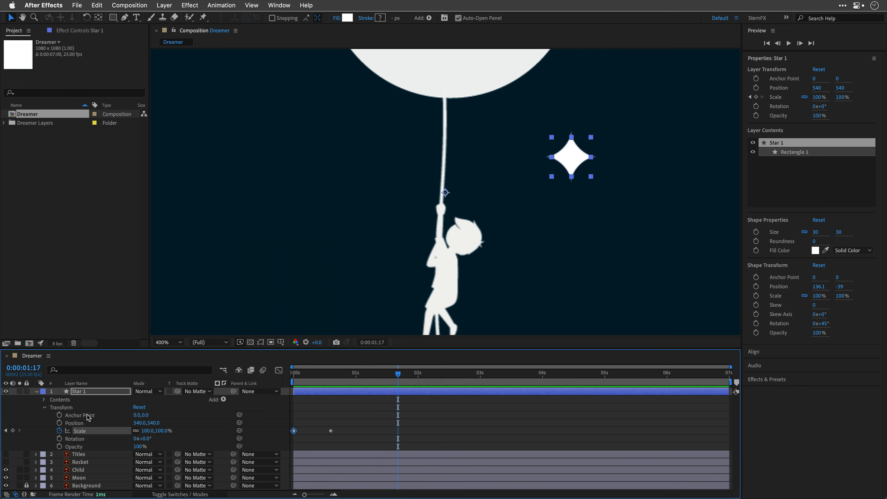
Centre Star 1's anchor point on the star and enable Center Anchor Point in New Shape Layers in the general preferences.
left_click(80, 393)
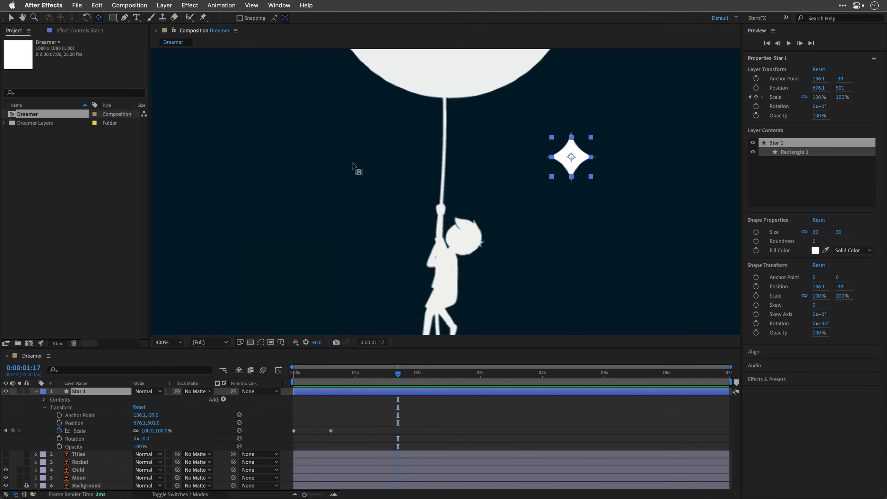
left_click(49, 6)
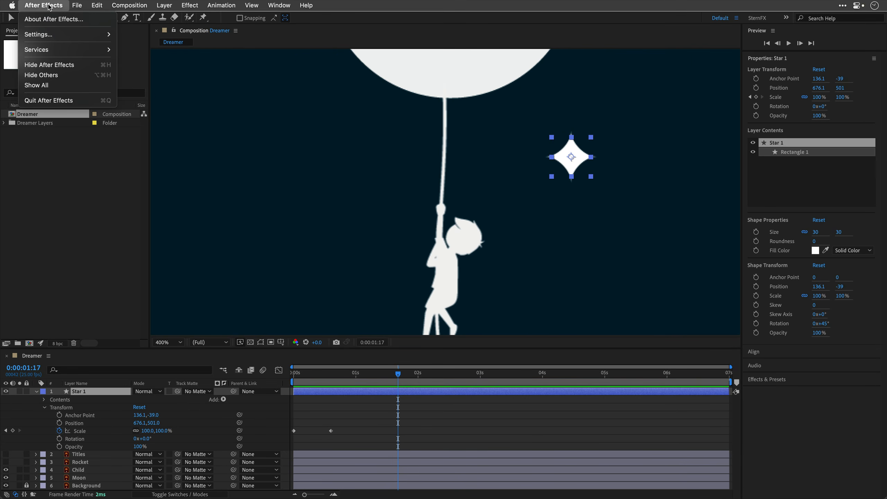
mouse_move(49, 37)
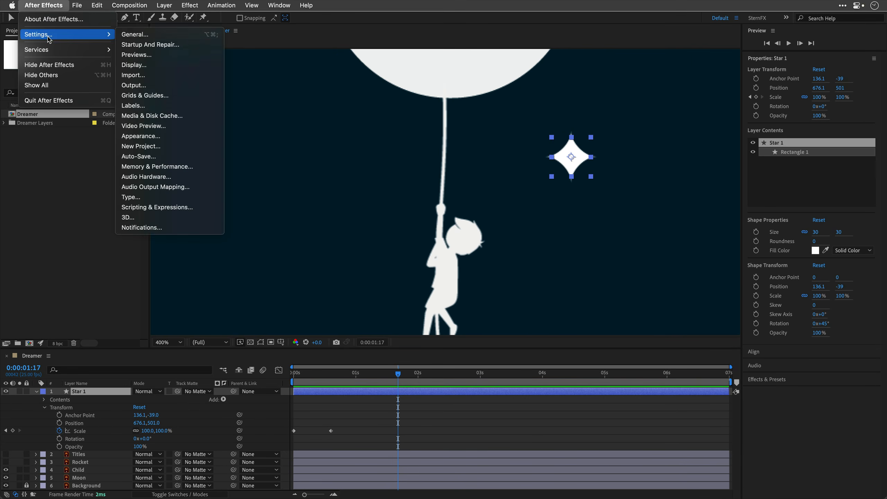
left_click(156, 35)
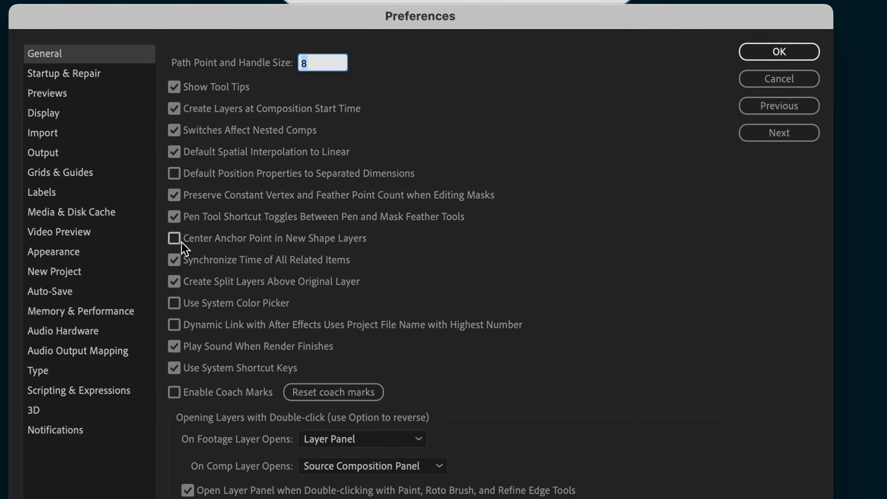
left_click(181, 242)
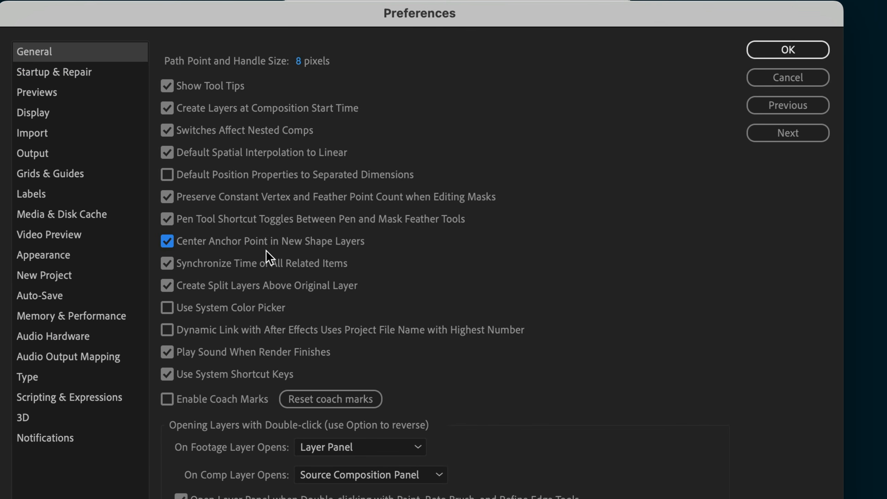
left_click(788, 53)
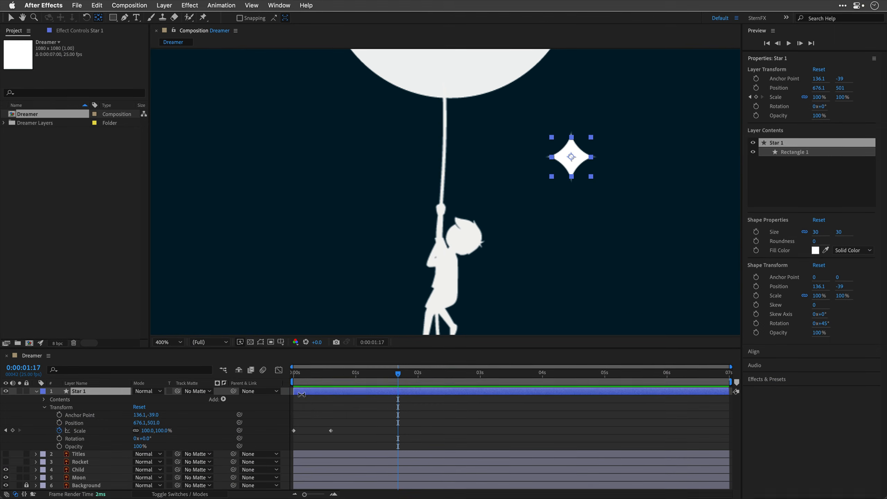
Preview Star 1 scaling up around its own centre from the start of the composition.
left_click_drag(297, 375, 272, 378)
key("space")
key("space")
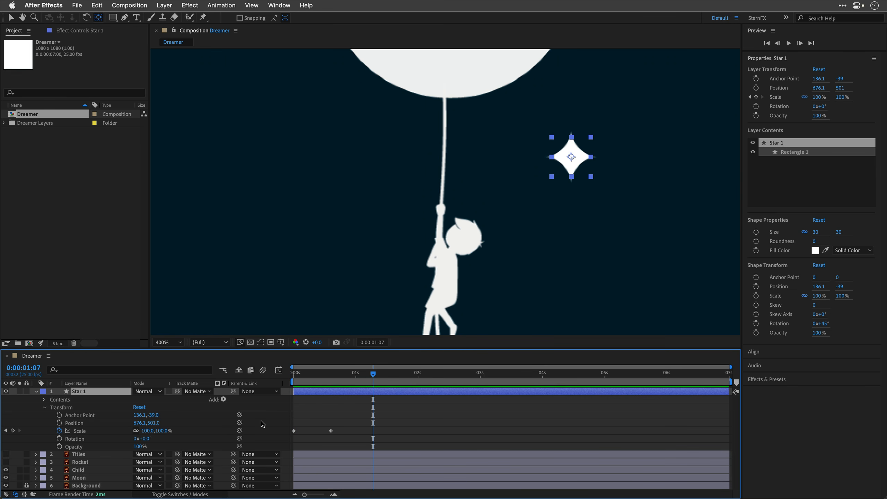
Apply Easy Ease to both of Star 1's Scale keyframes and preview the eased animation from the start.
left_click(79, 431)
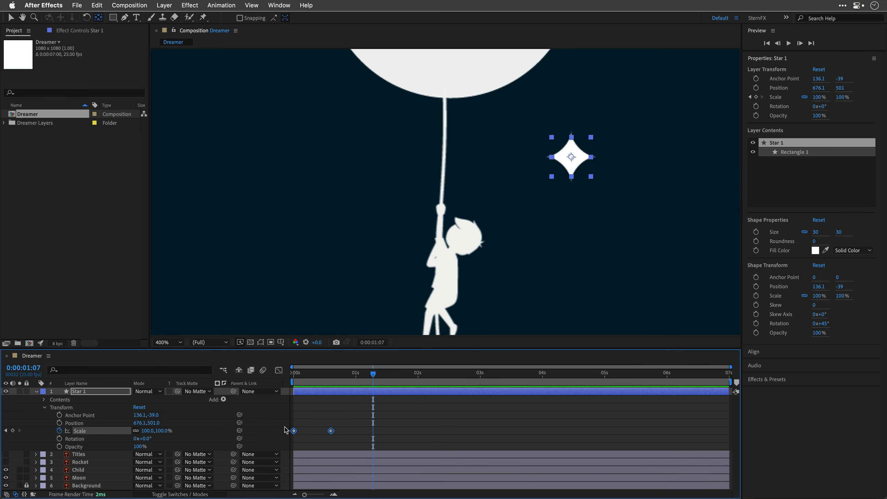
left_click(226, 5)
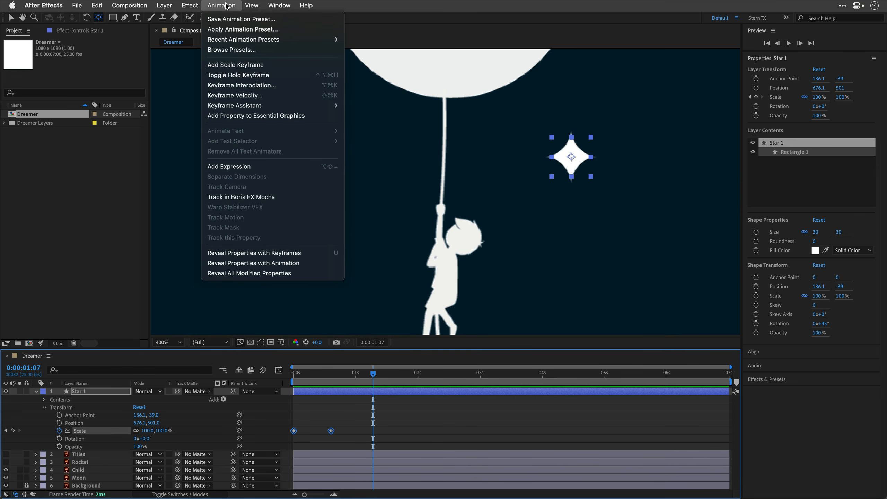
mouse_move(237, 104)
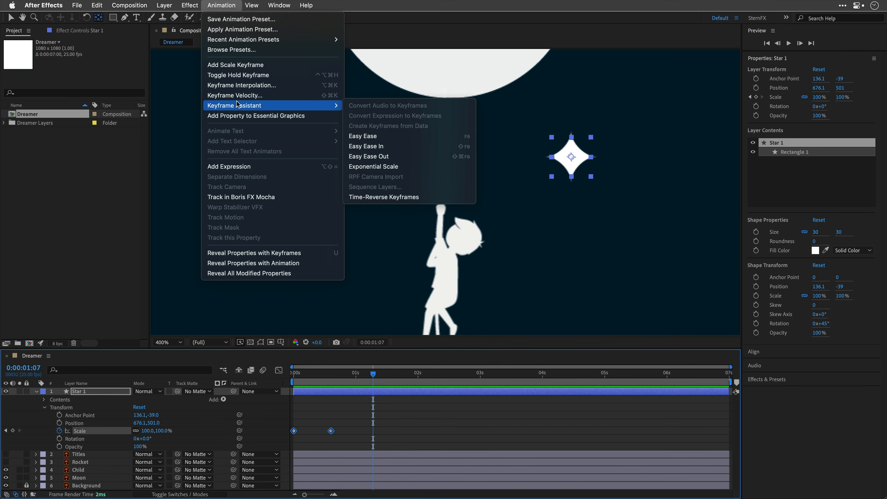
left_click(384, 139)
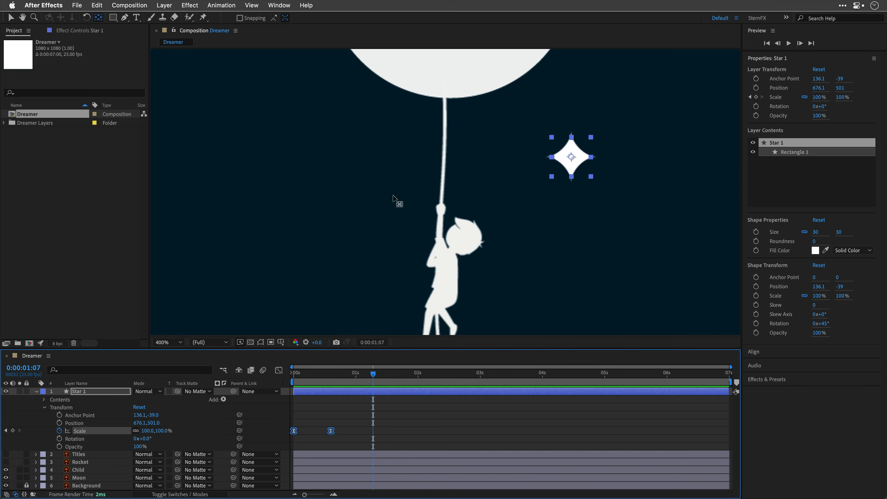
left_click(293, 377)
key("space")
key("space")
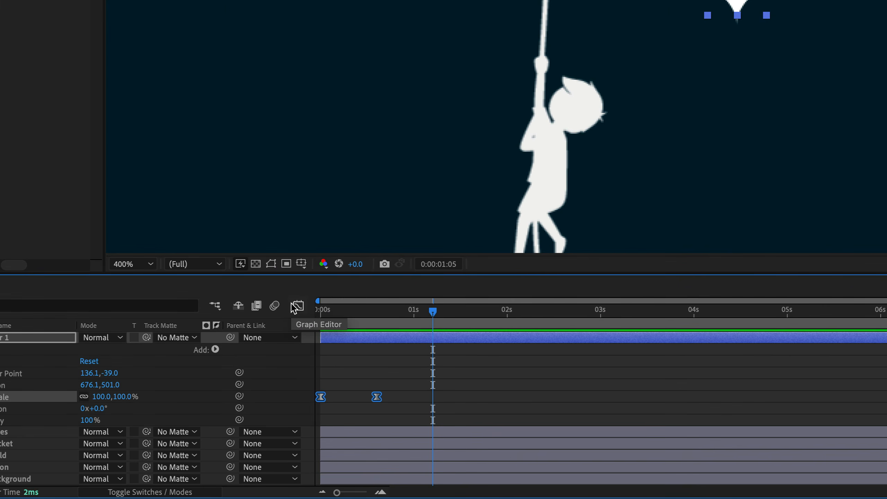
Reshape Star 1's Scale value graph to rise steeply and overshoot 100%, pulling the end keyframe's handle up to about 200%.
left_click(297, 306)
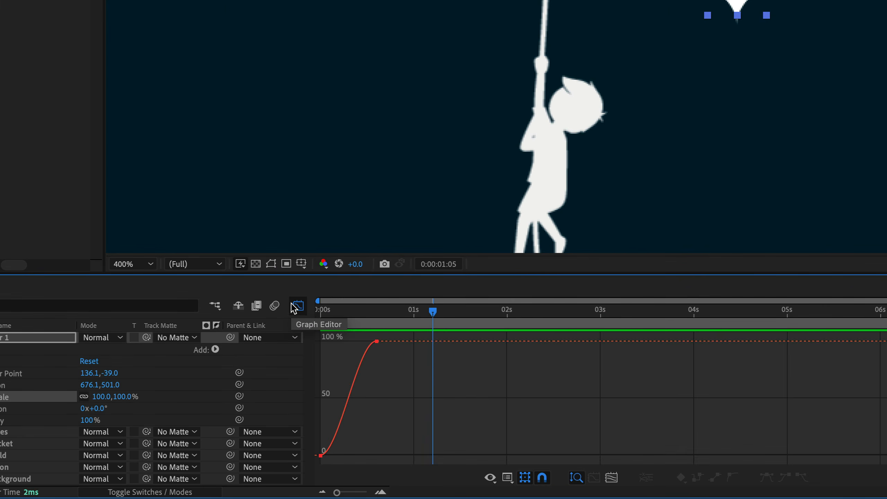
left_click(503, 477)
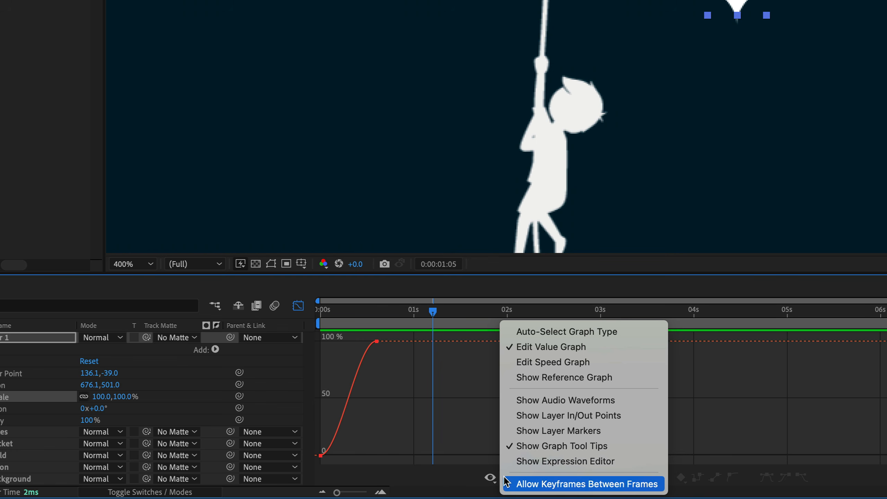
left_click(550, 348)
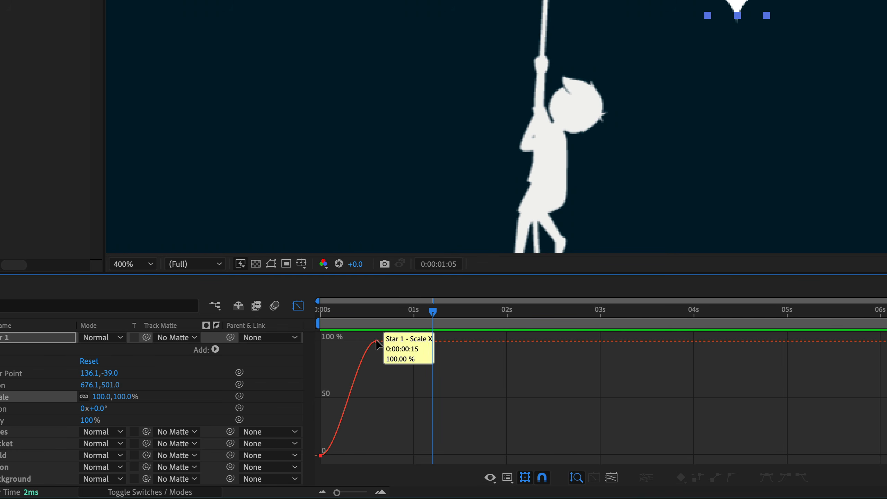
left_click(376, 341)
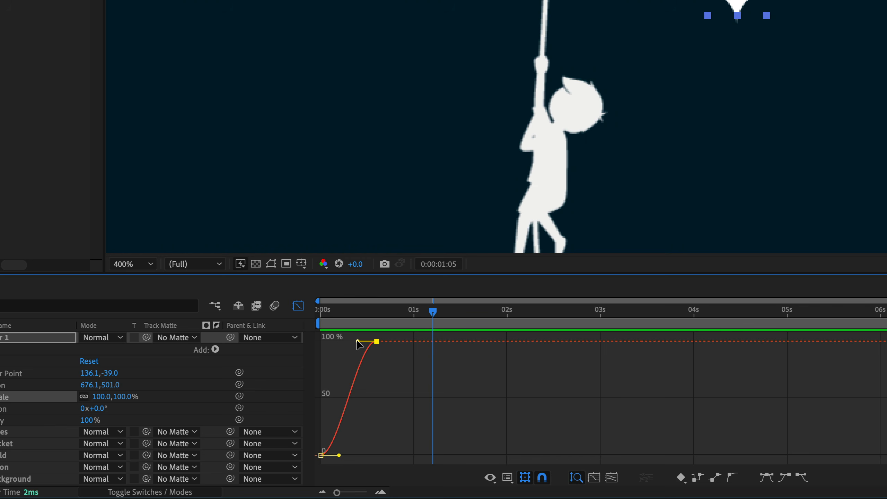
mouse_move(358, 339)
left_mouse_down()
mouse_move(357, 322)
mouse_move(348, 339)
left_mouse_up()
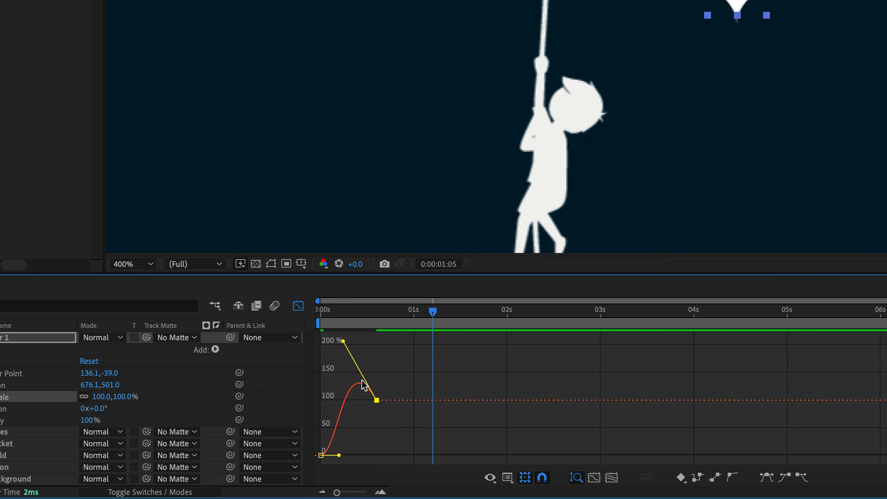
left_click_drag(339, 455, 328, 422)
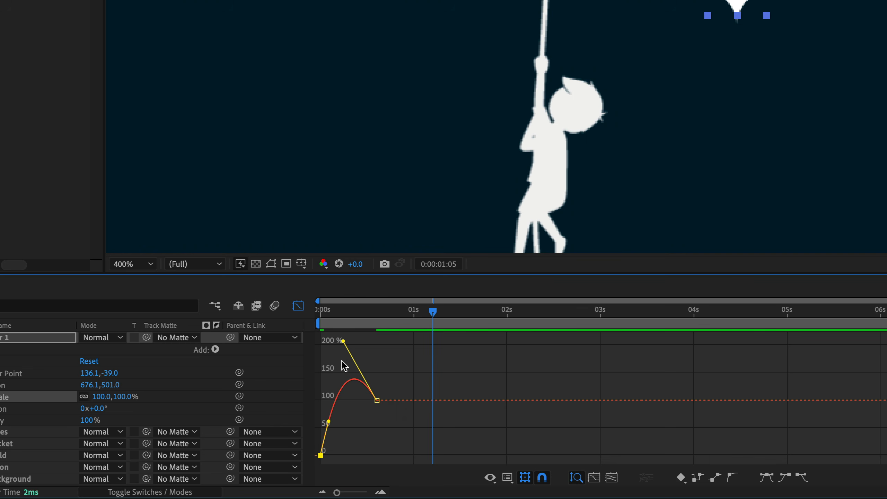
Preview the star's overshooting scale animation from the start, then close the Graph Editor and collapse Star 1's Transform properties.
left_click_drag(383, 311, 318, 311)
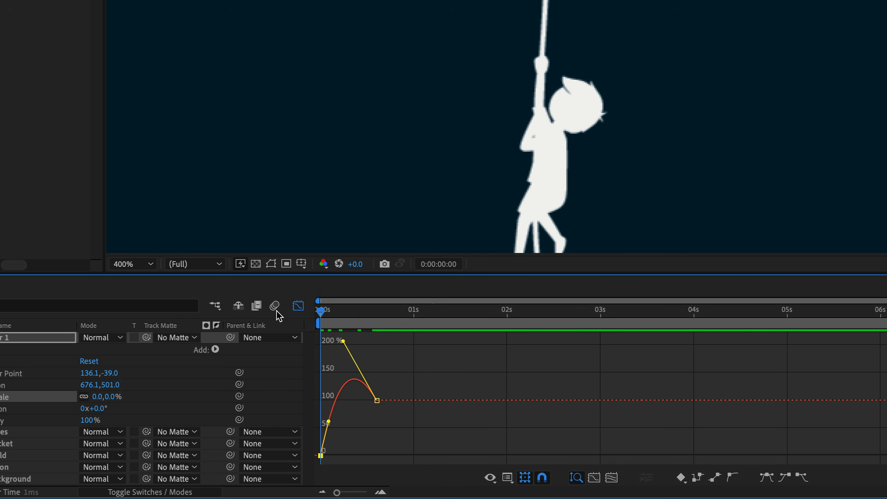
key("space")
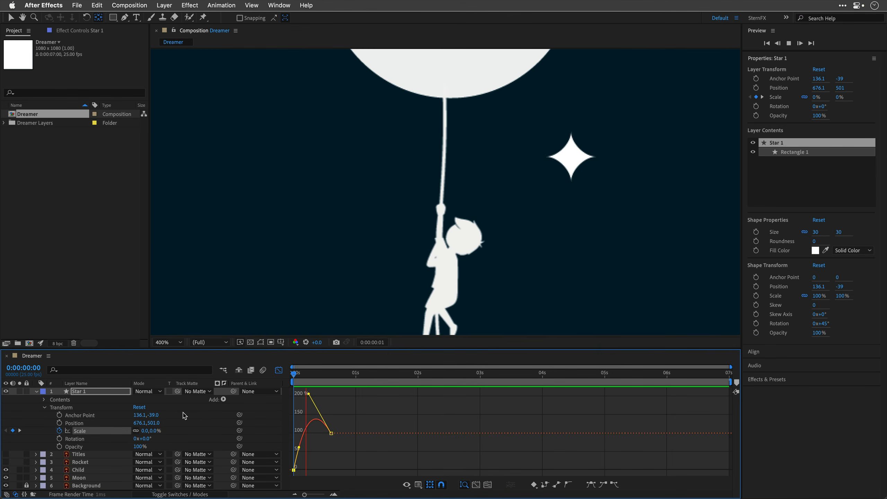
key("space")
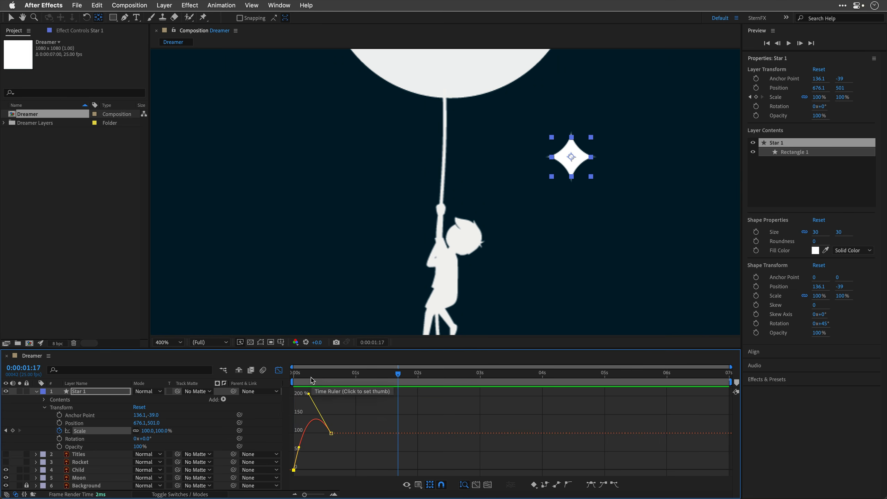
left_click(279, 372)
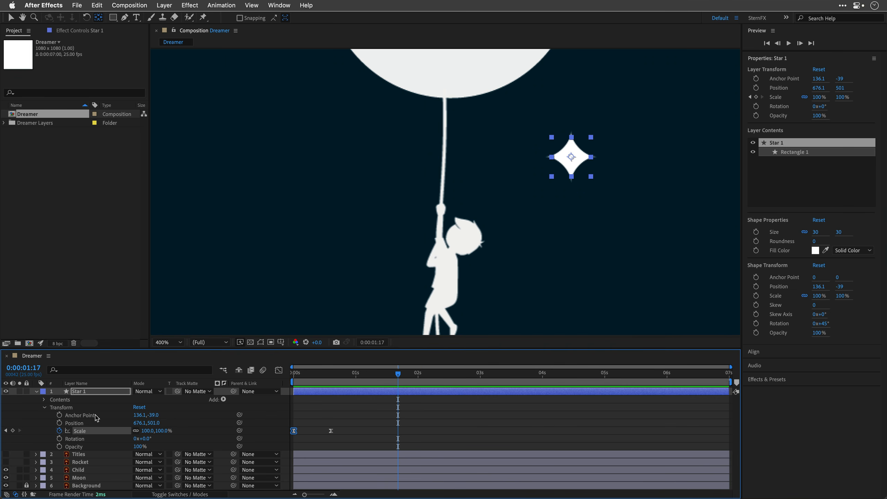
left_click(43, 408)
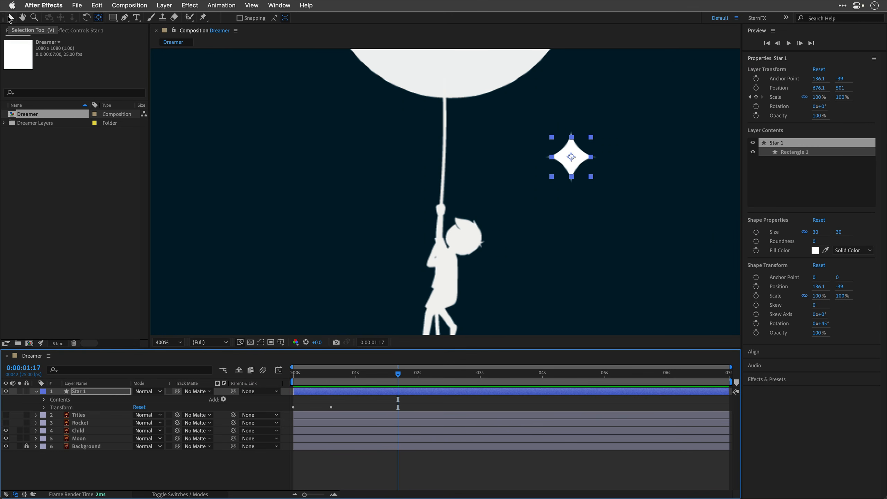
Switch to the Selection tool and duplicate the Star 1 layer four times to have five stars.
left_click(10, 17)
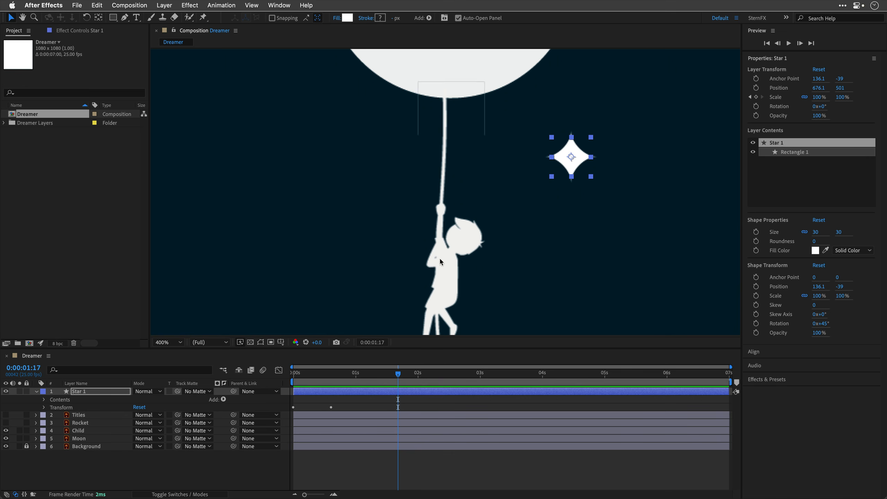
left_click(77, 392)
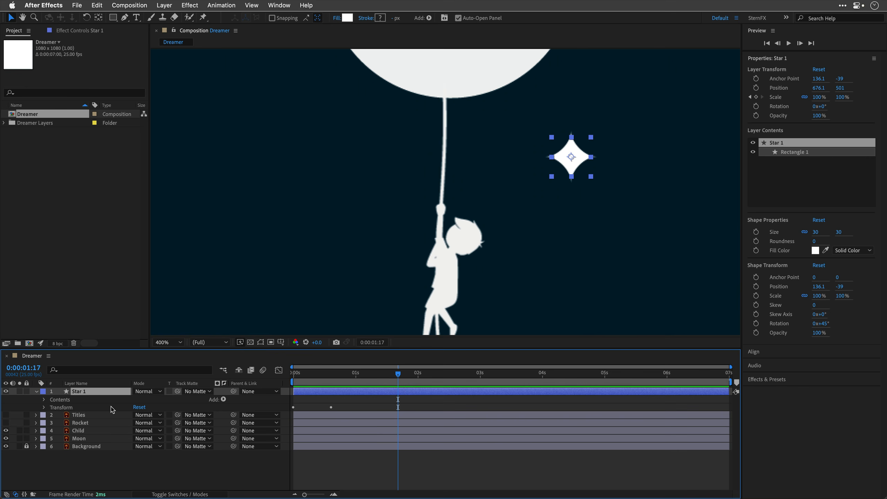
key("super+d")
key("super+d")
key("super+d")
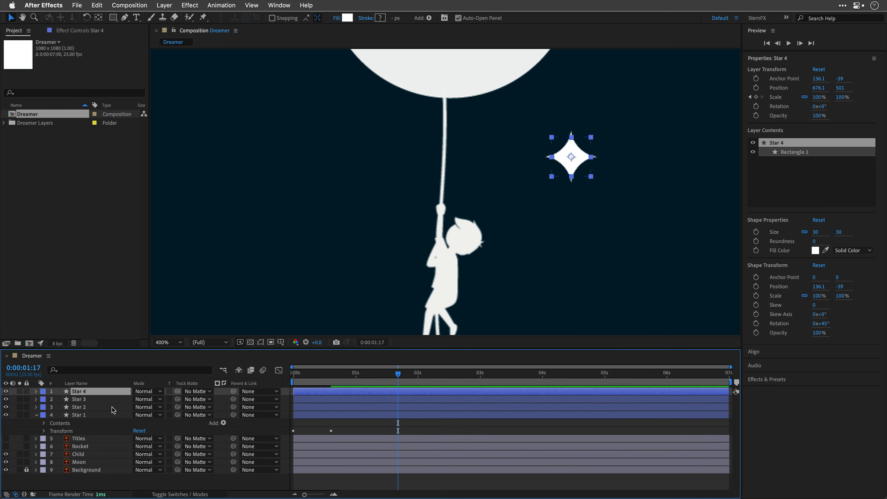
key("super+d")
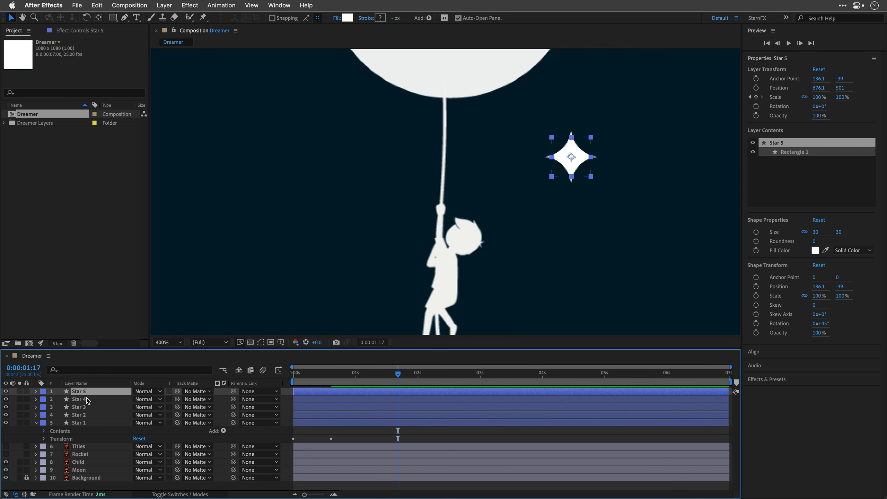
Move Star 2 to about 625, 544 beside the child's head and Star 3 to about 699, 550 below the original star.
left_click(82, 417)
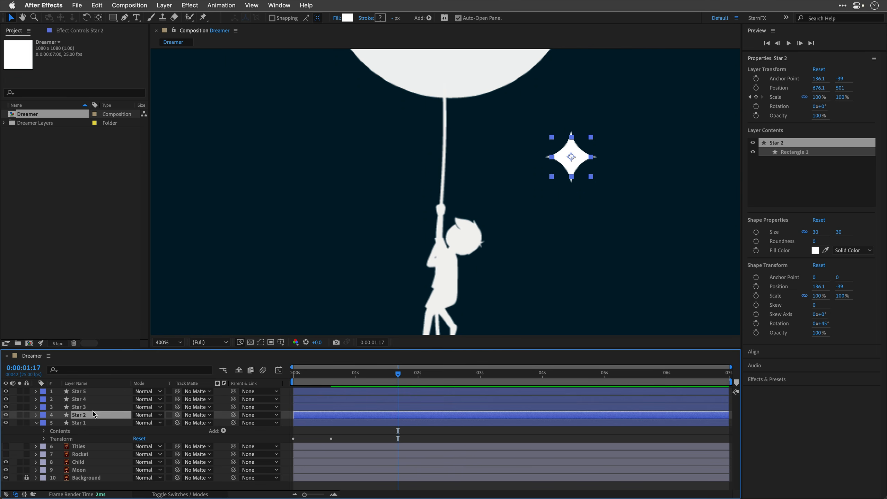
left_click_drag(583, 158, 535, 198)
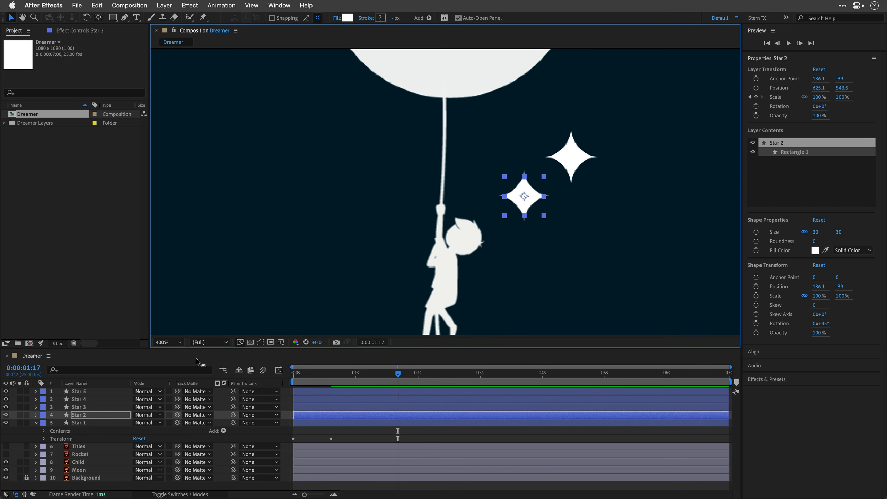
left_click(84, 409)
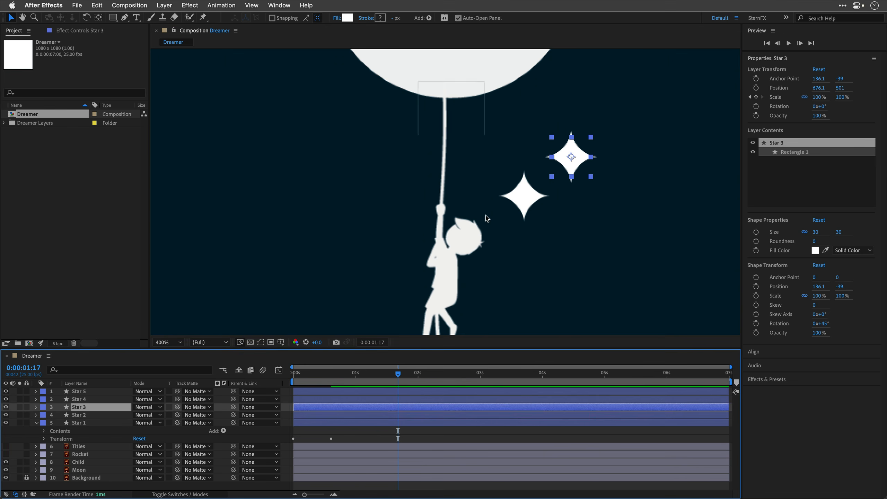
left_click_drag(576, 159, 599, 204)
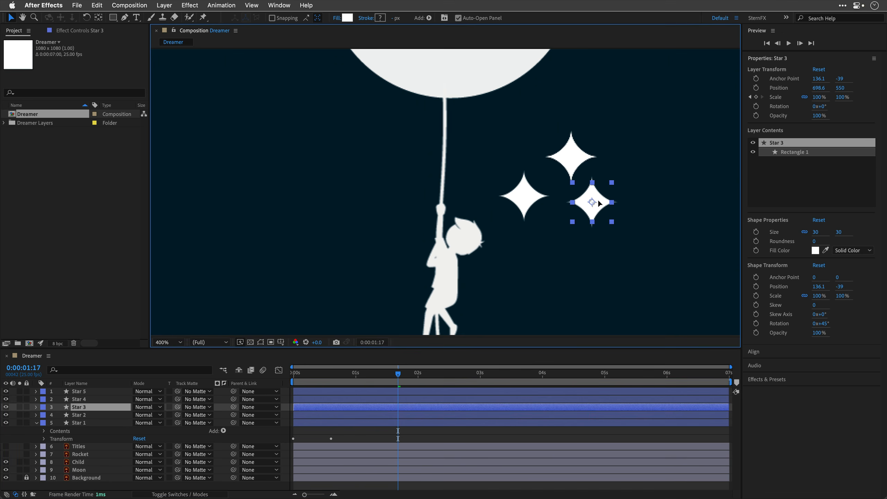
Place Star 4 and Star 5 left of the moon's string, Star 5 at about 443, 475, and nudge Star 1 to about 669, 501.
left_click(571, 156)
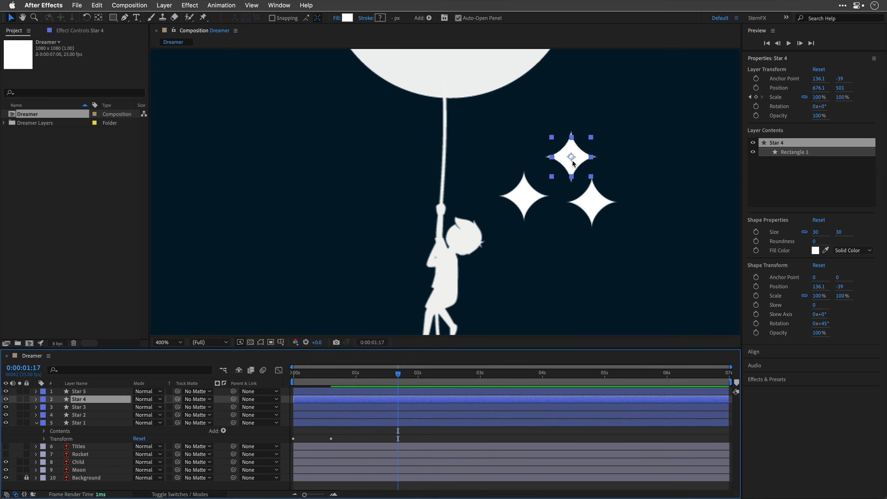
left_click_drag(572, 154, 335, 179)
key("super+Up")
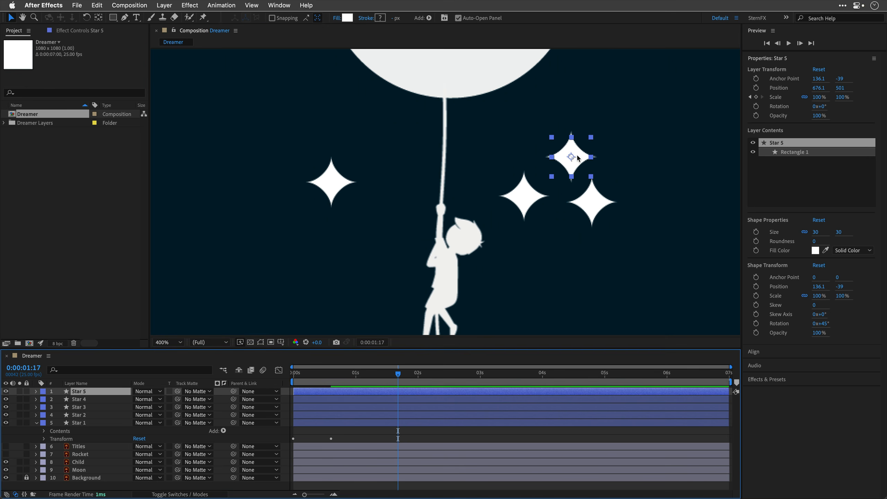
left_click_drag(574, 155, 357, 131)
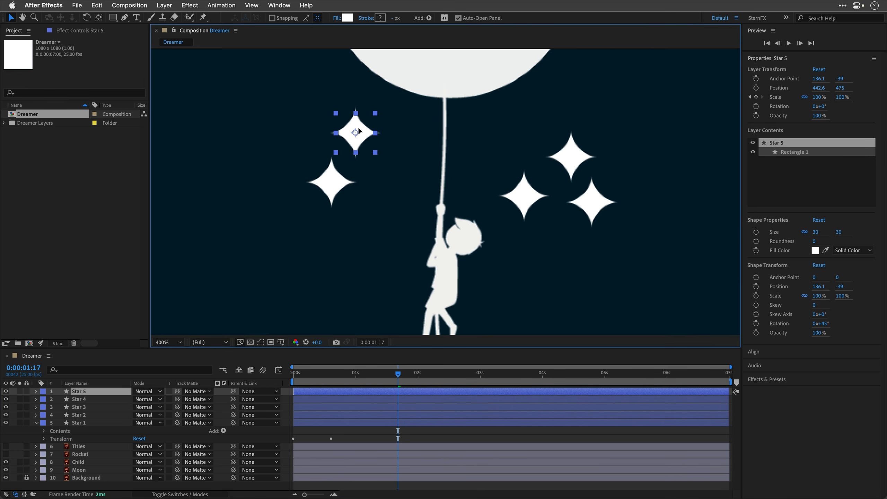
left_click_drag(578, 155, 573, 154)
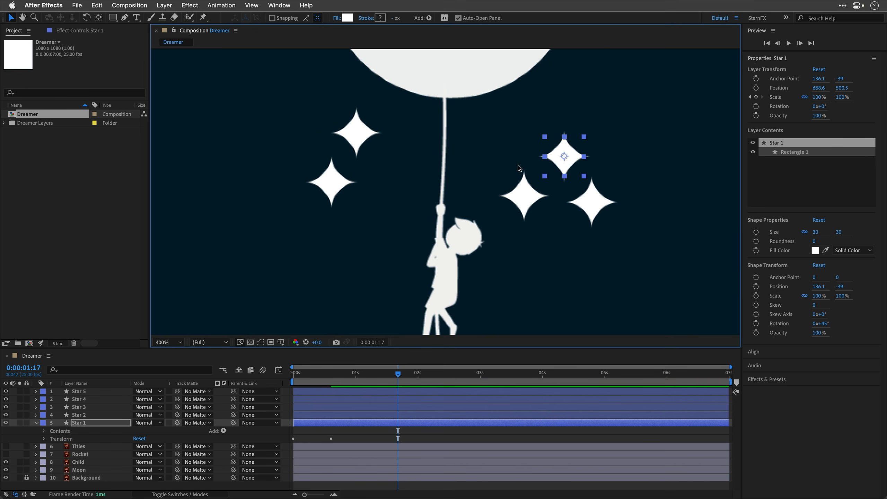
Examine Star 2's layer Transform properties and the separate Transform properties inside its Rectangle 1 group, then collapse the layer.
left_click(80, 415)
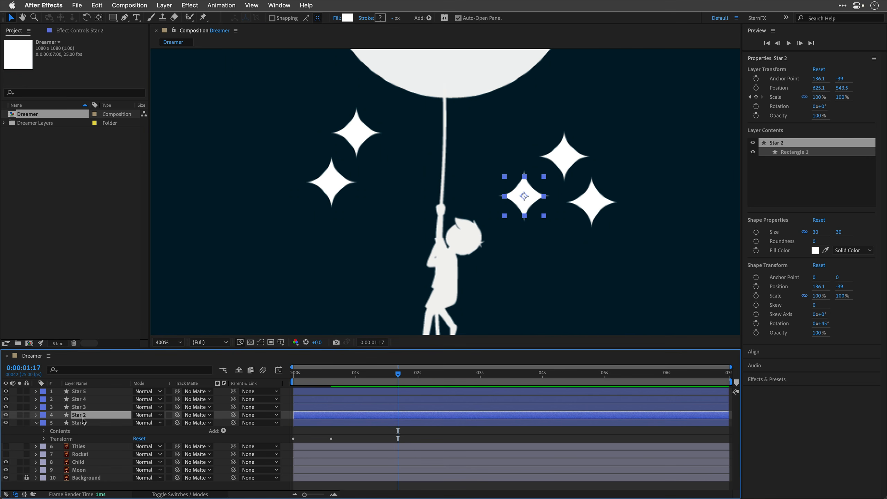
left_click(36, 415)
left_click(44, 431)
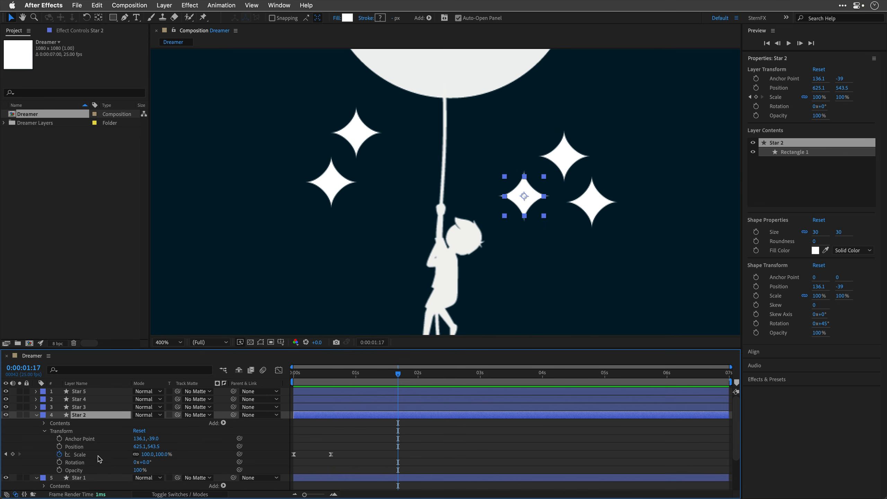
left_click(44, 431)
left_click(44, 424)
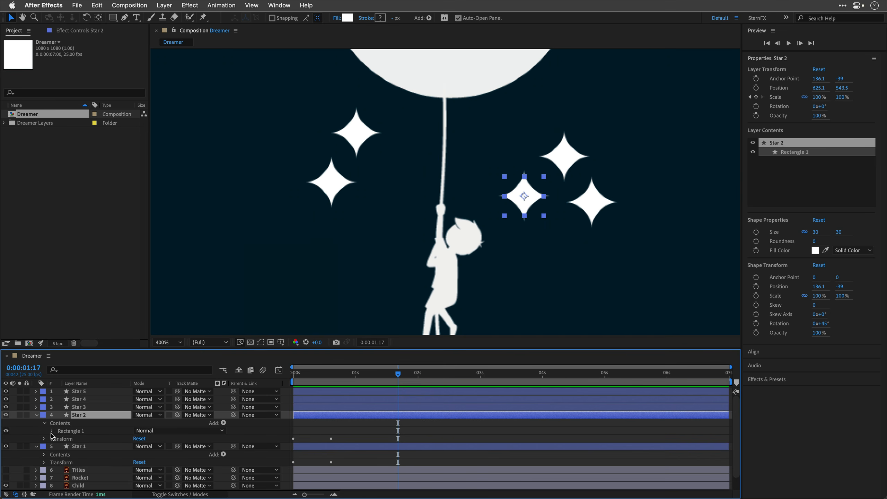
left_click(53, 431)
left_click(60, 462)
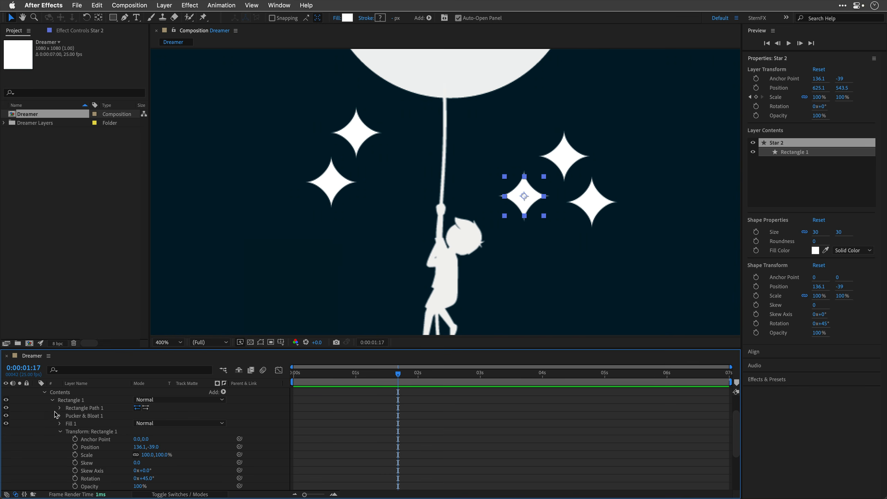
scroll(48, 418, "up", 3)
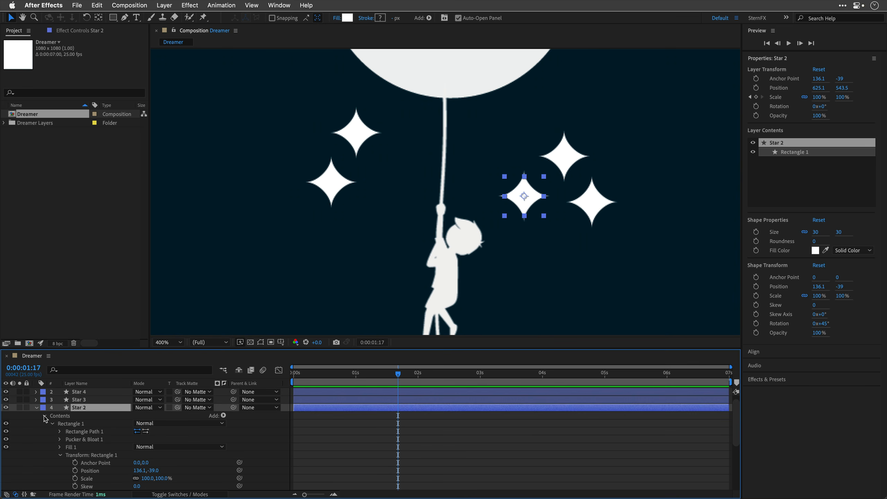
left_click(44, 416)
left_click(36, 408)
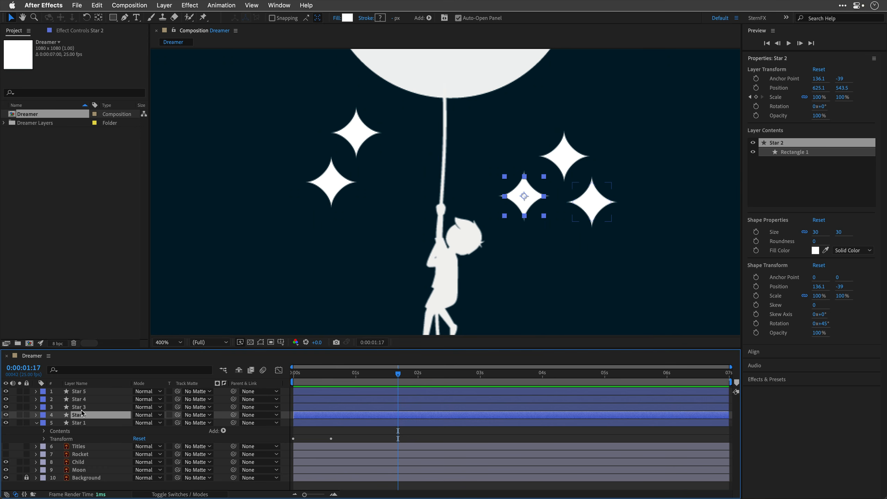
Select the layers Star 2 through Star 5 and filter the timeline properties by "scale".
left_click(83, 391, "shift")
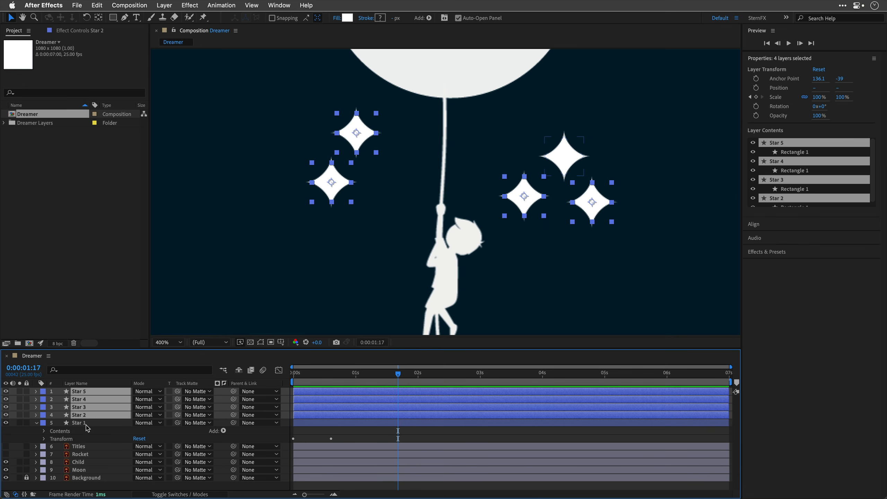
left_click(69, 371)
type("scale")
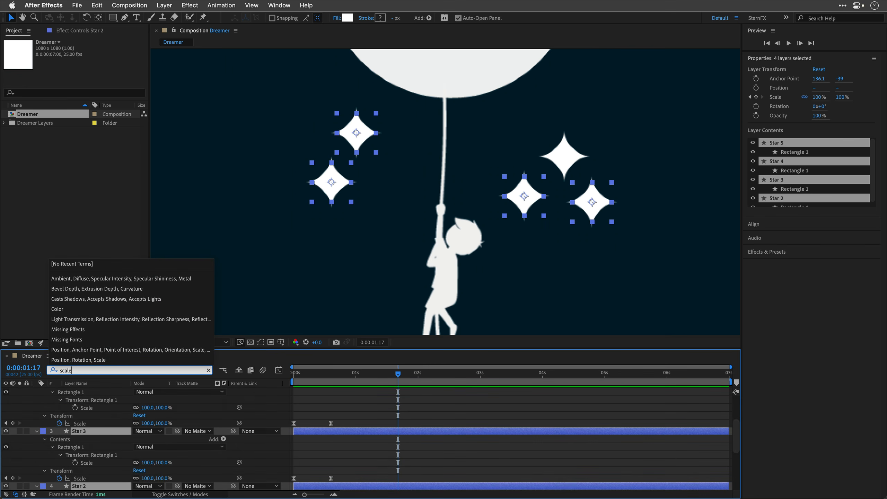
key("Return")
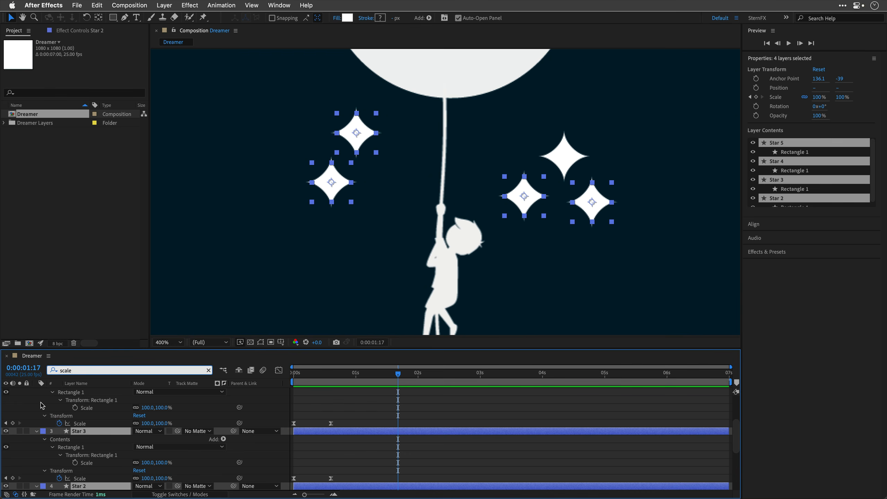
scroll(41, 407, "up", 5)
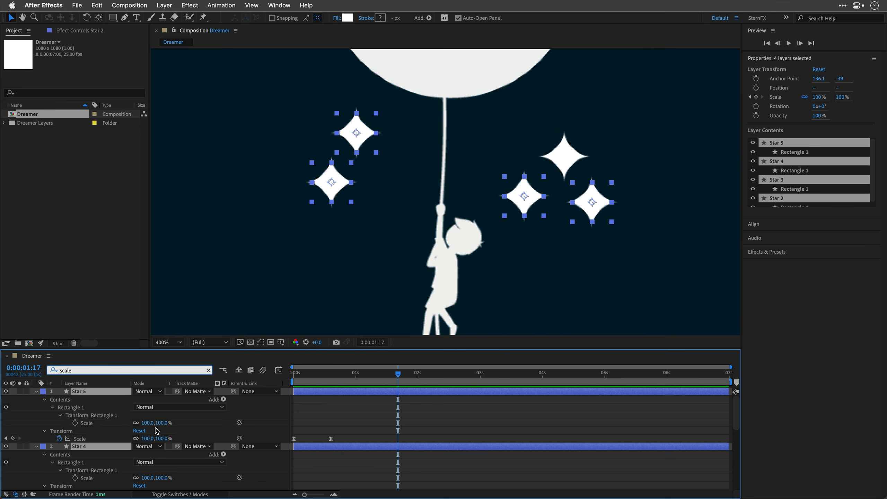
Set the Rectangle 1 shape scale to 77% for Star 5 and 68% for Star 4, leaving the keyframed layer scales alone.
left_click(117, 419)
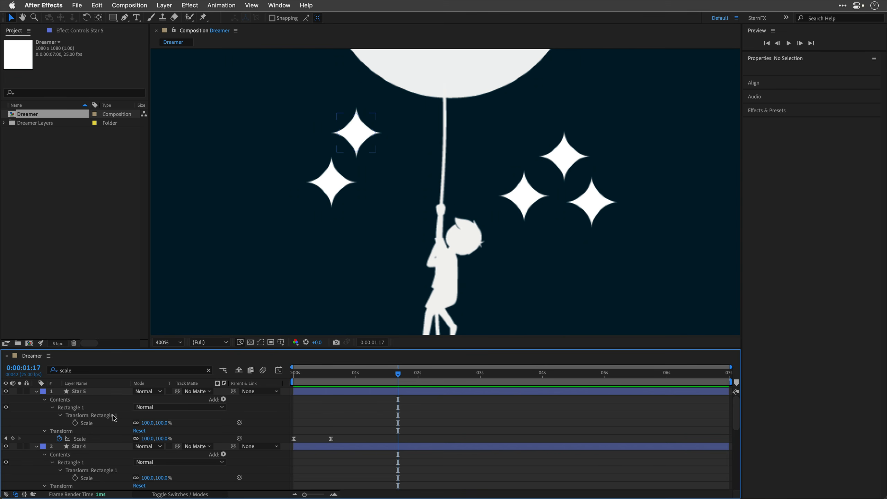
left_click_drag(164, 423, 155, 425)
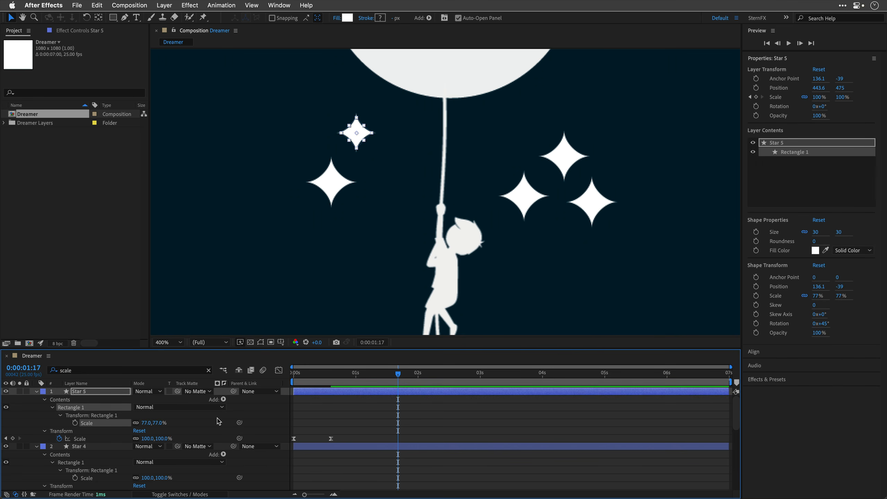
scroll(217, 421, "down", 3)
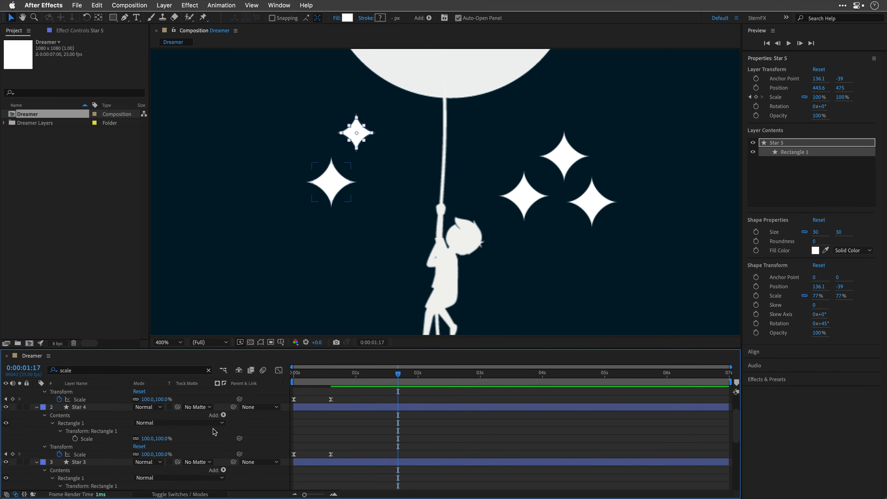
left_click_drag(165, 440, 152, 439)
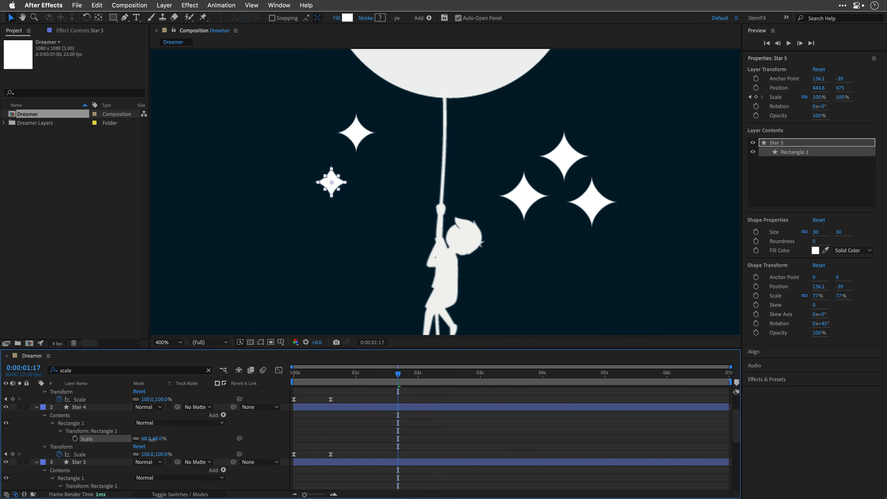
Set the Rectangle 1 shape scale to 50% for Star 3 and 78% for Star 2.
scroll(153, 441, "down", 3)
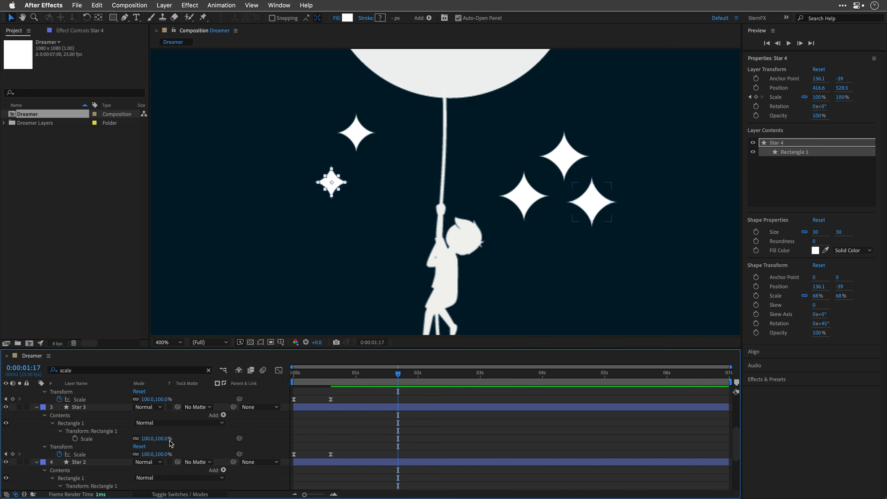
left_click_drag(165, 440, 144, 441)
scroll(198, 437, "down", 3)
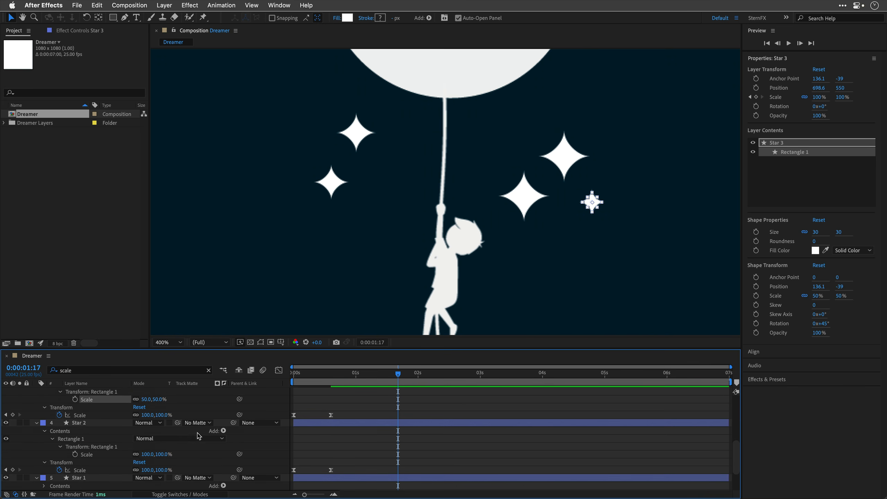
left_click_drag(164, 447, 154, 447)
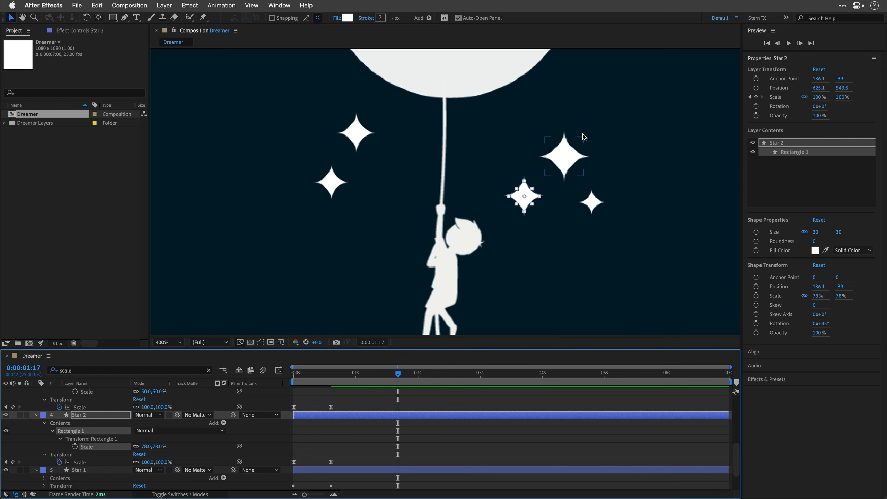
Tighten the star groups: Star 1 to about 665, 497, Star 2 just below it, Star 3 to about 689, 541, Star 4 to about 423, 521.
left_click(566, 155)
left_click_drag(566, 151, 559, 153)
left_click_drag(593, 204, 584, 203)
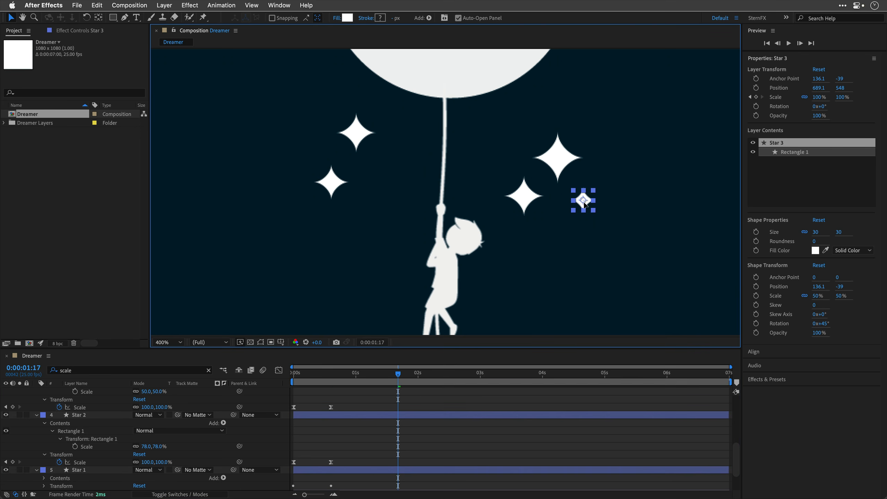
left_click_drag(528, 200, 534, 198)
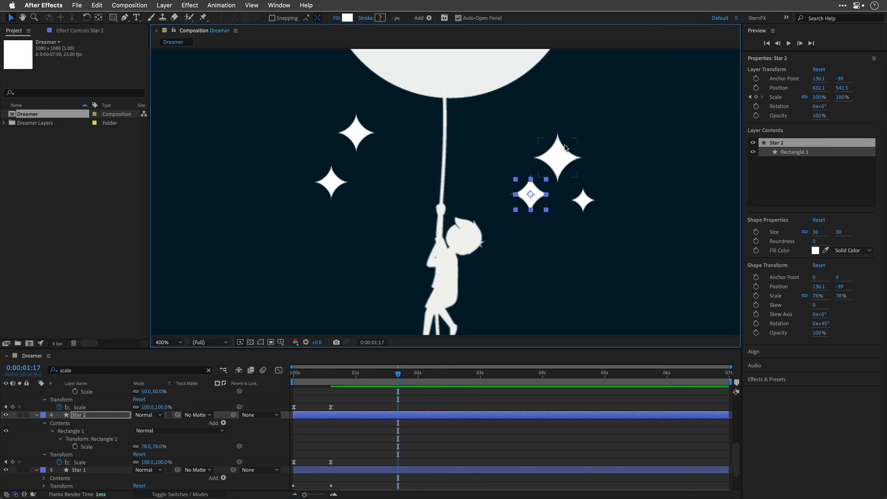
left_click_drag(558, 159, 561, 154)
left_click_drag(533, 197, 585, 191)
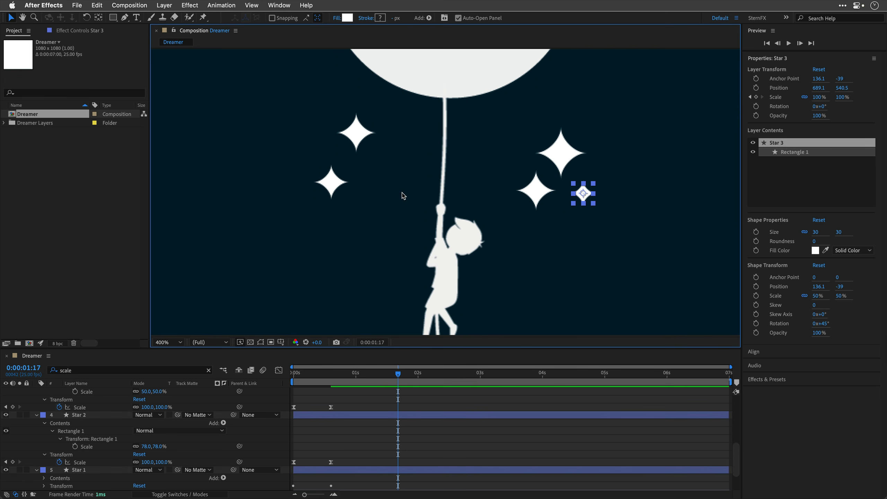
left_click_drag(346, 184, 351, 178)
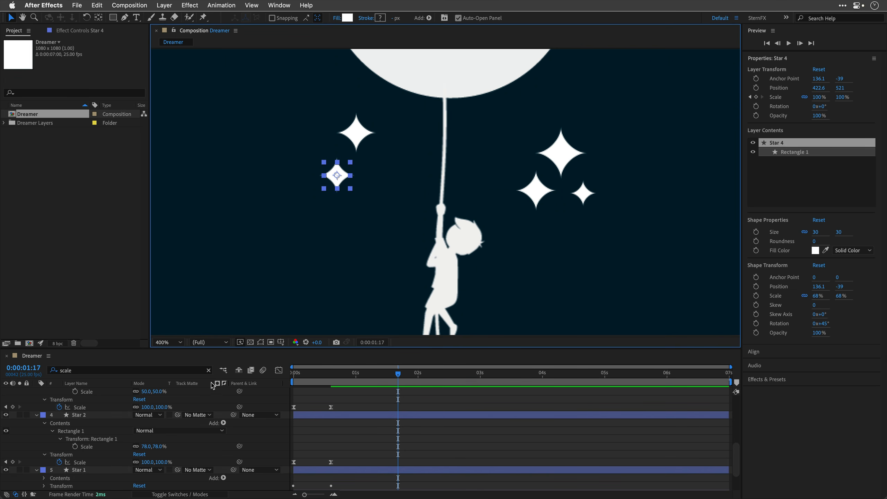
Clear the timeline's property filter and preview the stars' scale animation from the first frame.
left_click(209, 371)
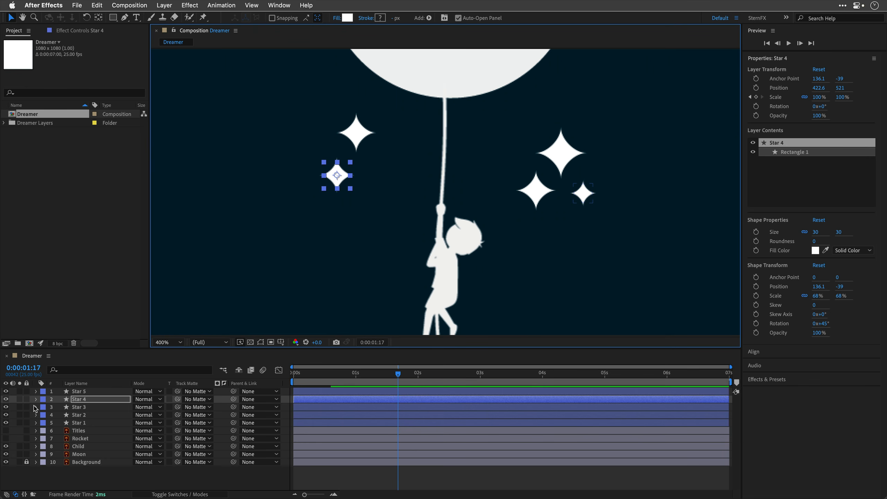
key("Home")
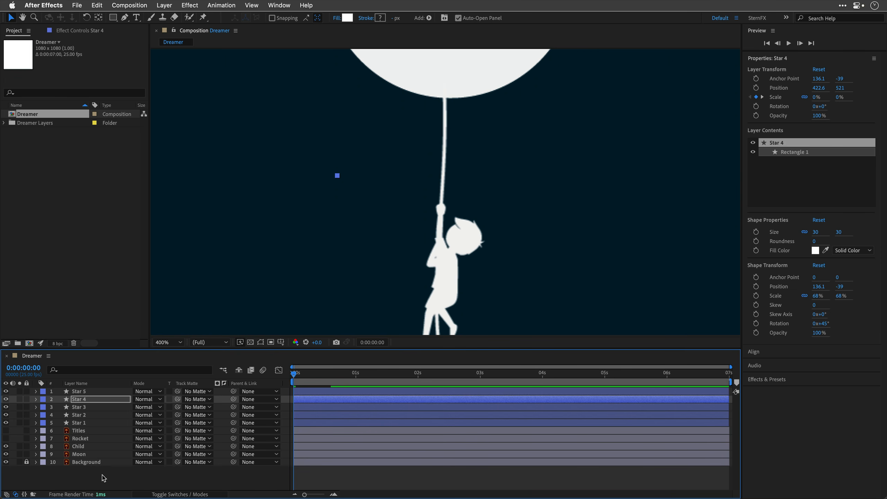
key("space")
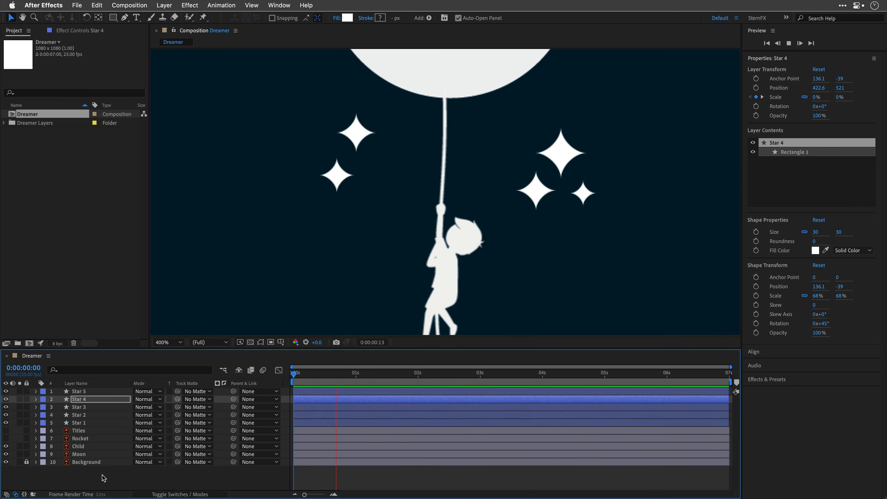
key("space")
left_click(298, 376)
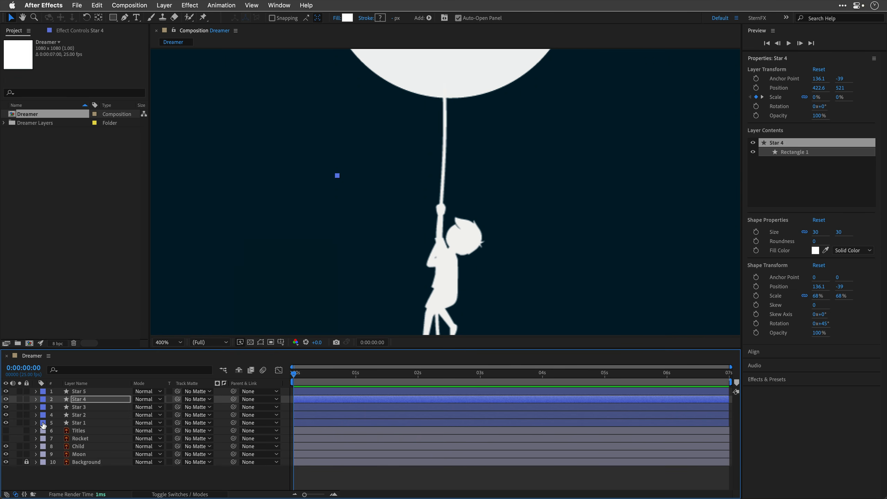
Select all five star layers through their blue label group and trim their ends to frame 5.
left_click(43, 425)
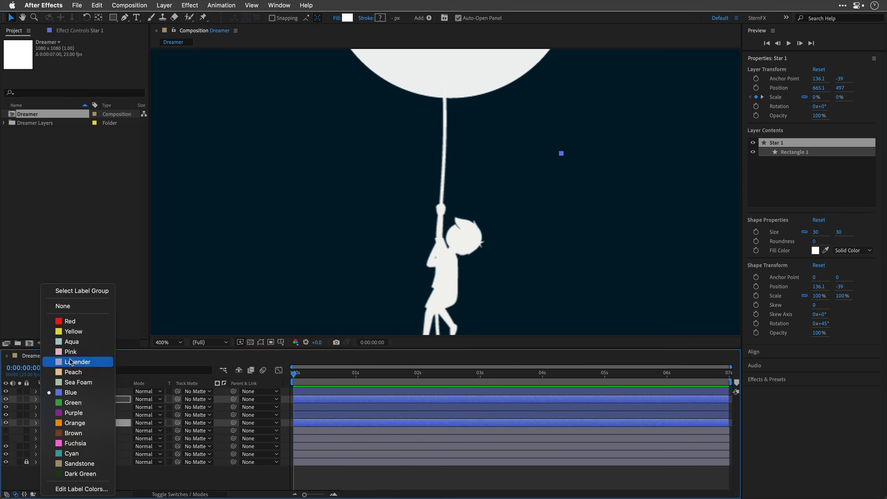
left_click(74, 294)
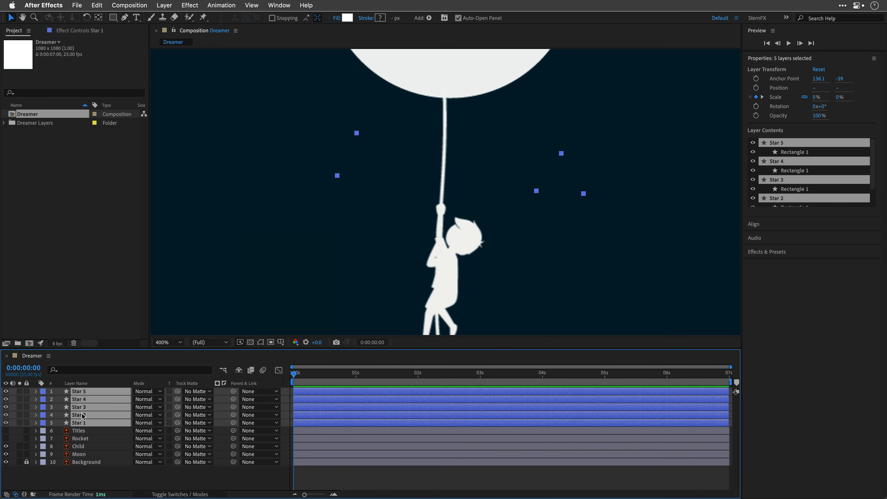
left_click(28, 369)
type("5")
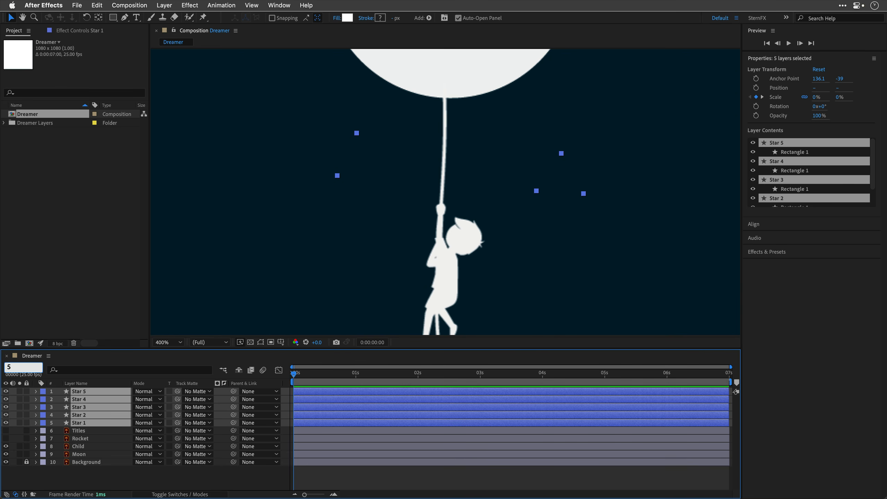
key("Return")
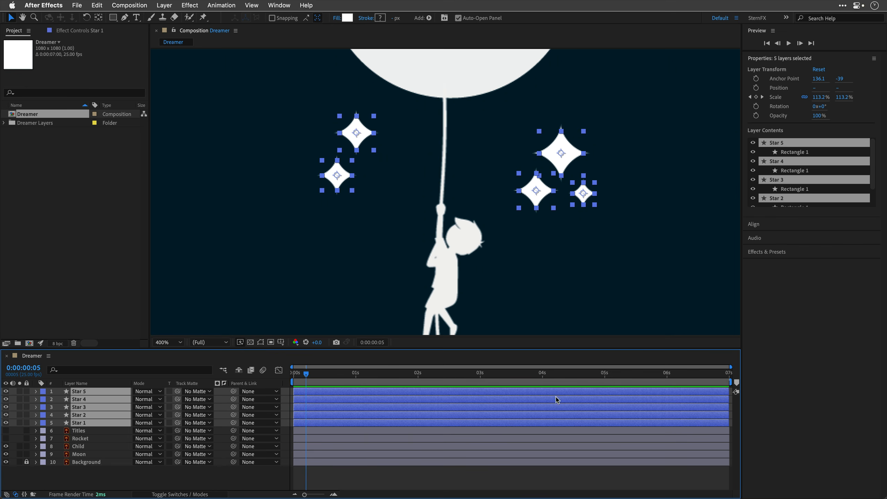
left_click_drag(728, 390, 311, 420)
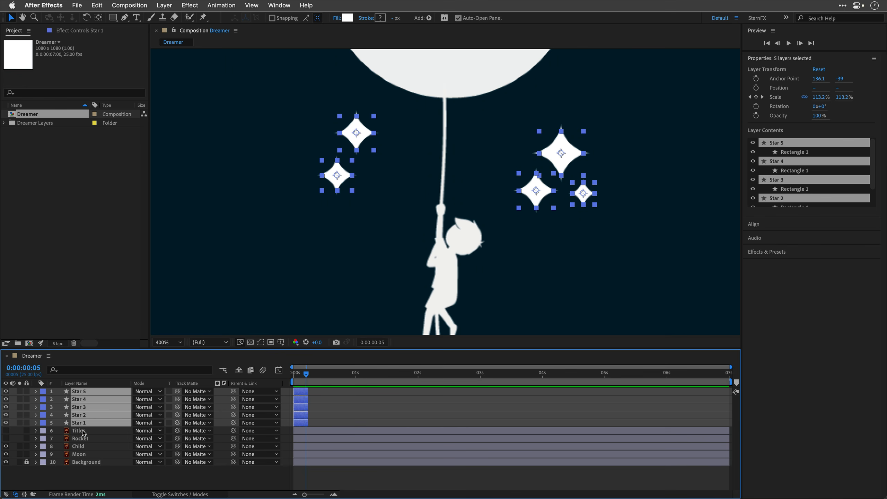
Try sequencing the five selected star layers end to end with Sequence Layers without overlap, and undo it.
left_click(234, 4)
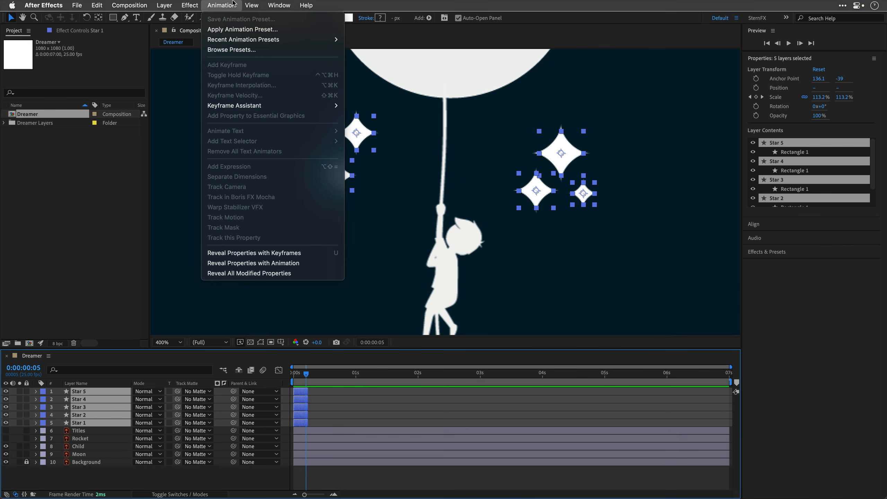
mouse_move(242, 105)
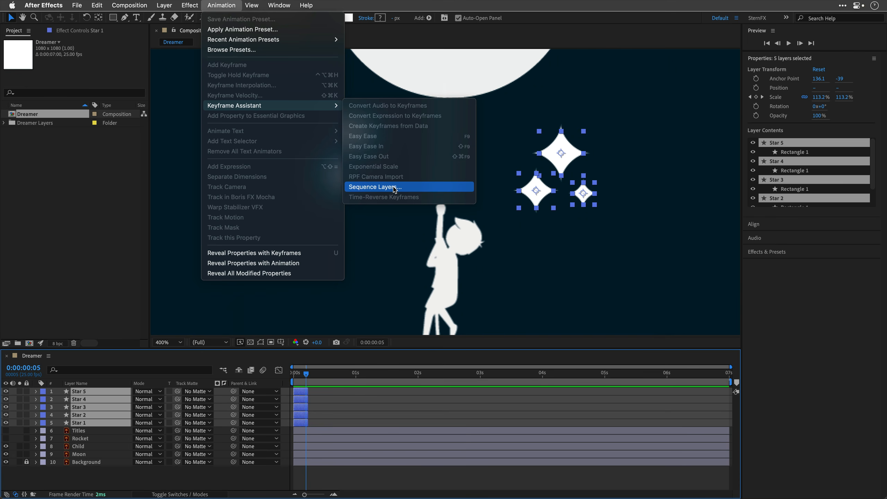
left_click(394, 188)
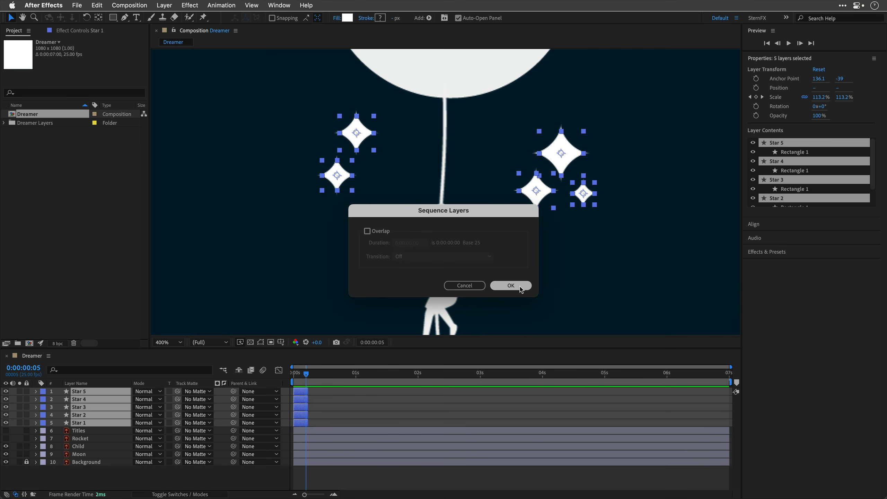
left_click(511, 285)
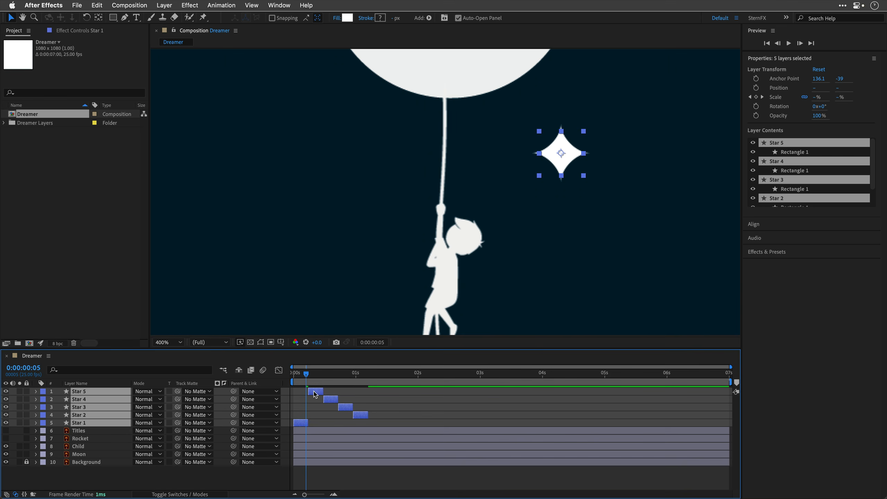
key("super+z")
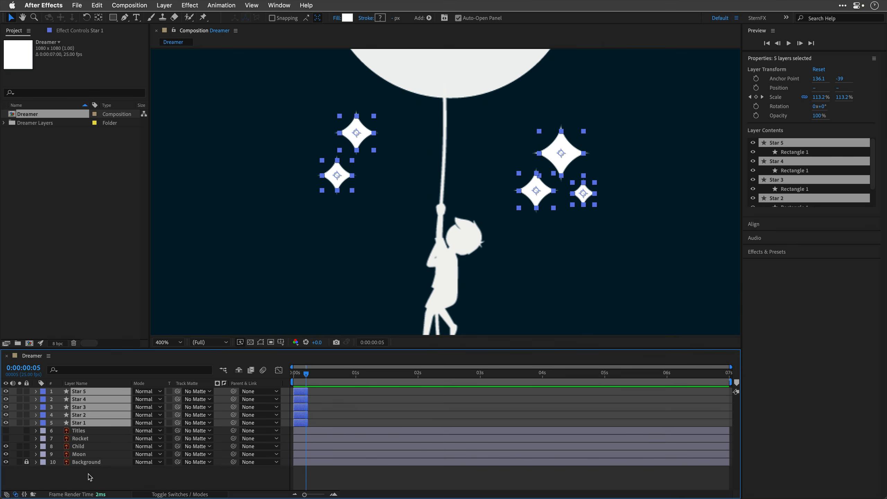
Select the star layers from Star 1 up to Star 5 and arrange them one after another with Sequence Layers, without overlap.
left_click(90, 477)
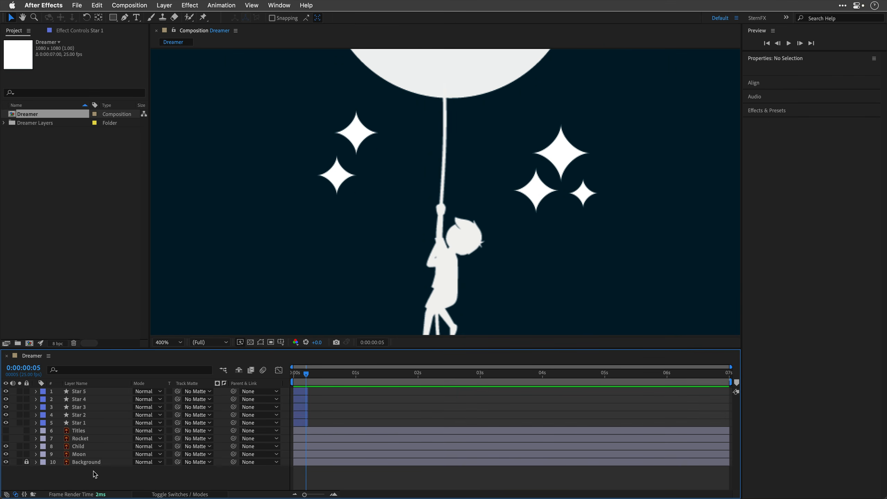
left_click(83, 423)
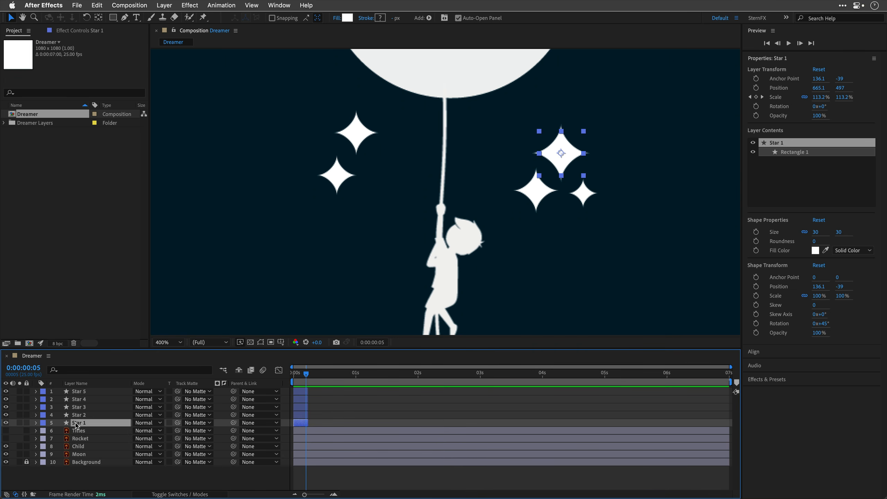
left_click(80, 394, "shift")
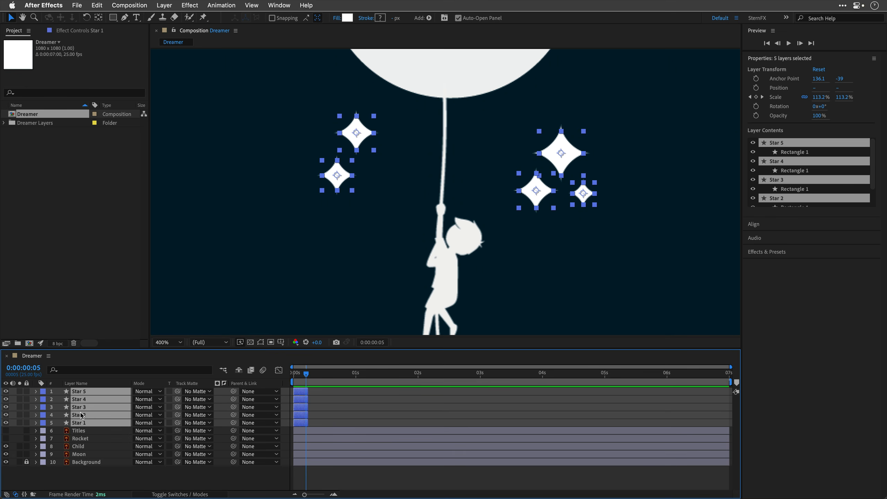
left_click(215, 5)
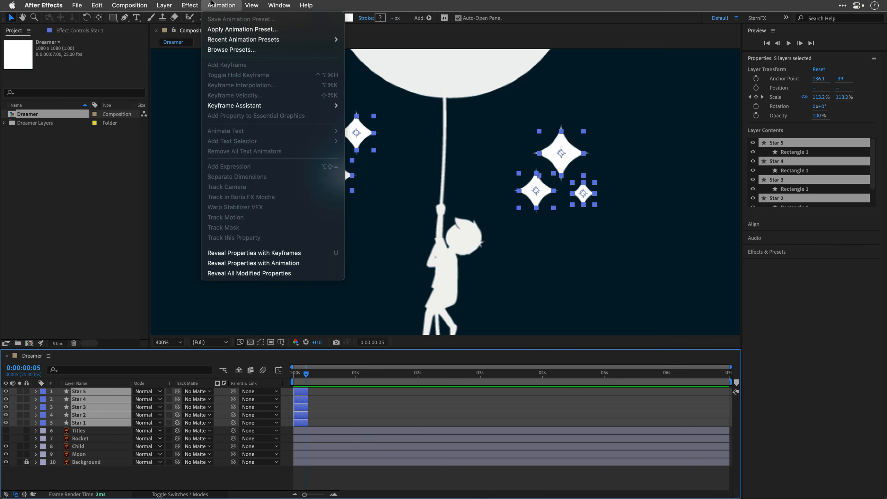
mouse_move(233, 105)
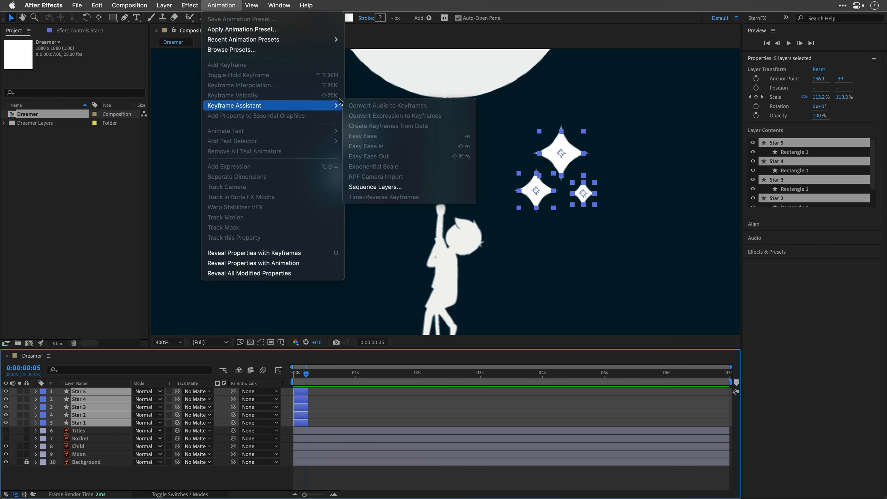
left_click(386, 186)
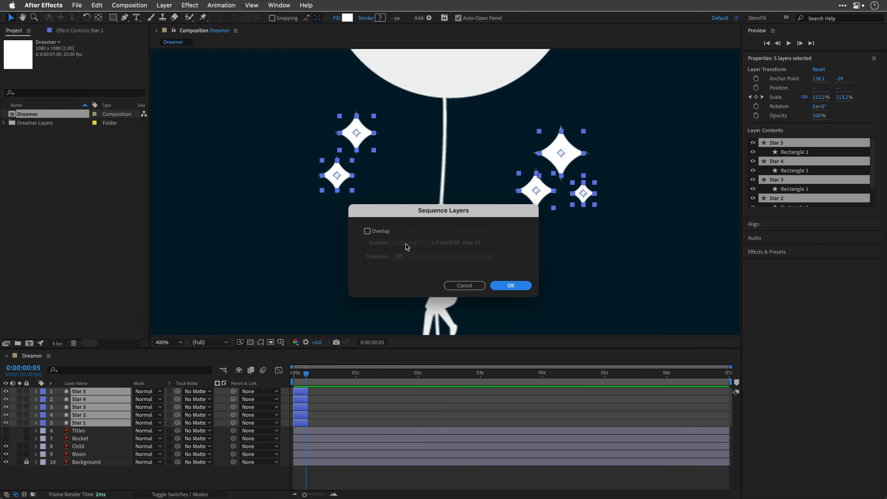
left_click(511, 287)
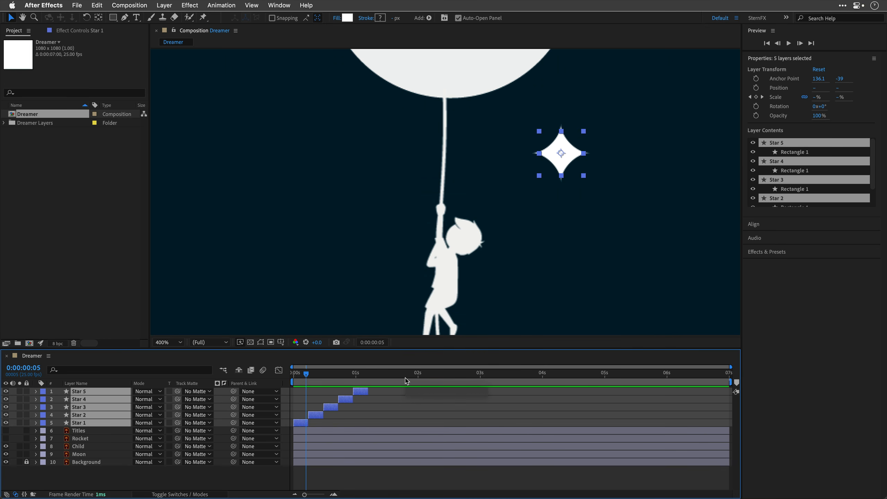
Extend the five star layers to the end of the composition, then preview from the first frame and fit the composition in the viewer.
left_click(729, 376)
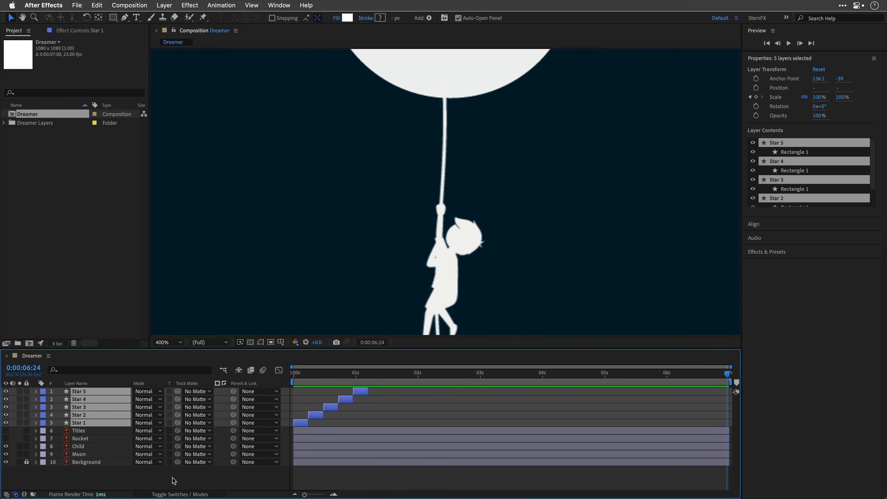
key("alt+]")
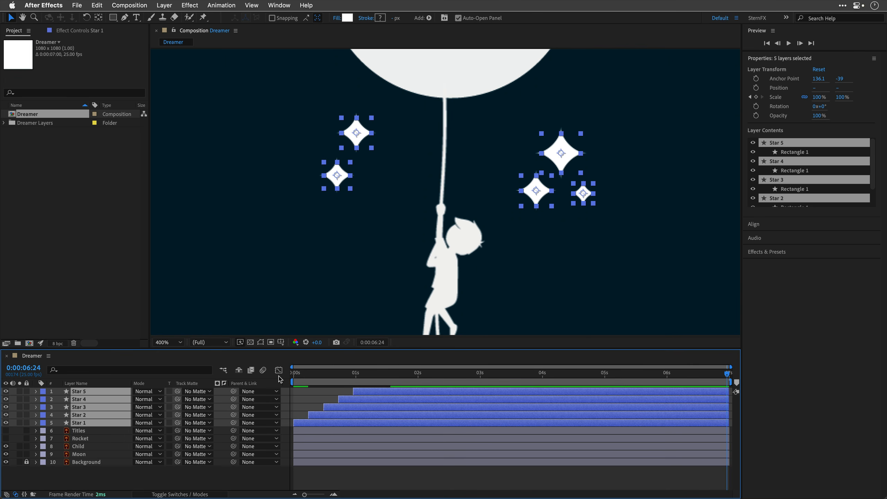
left_click(295, 372)
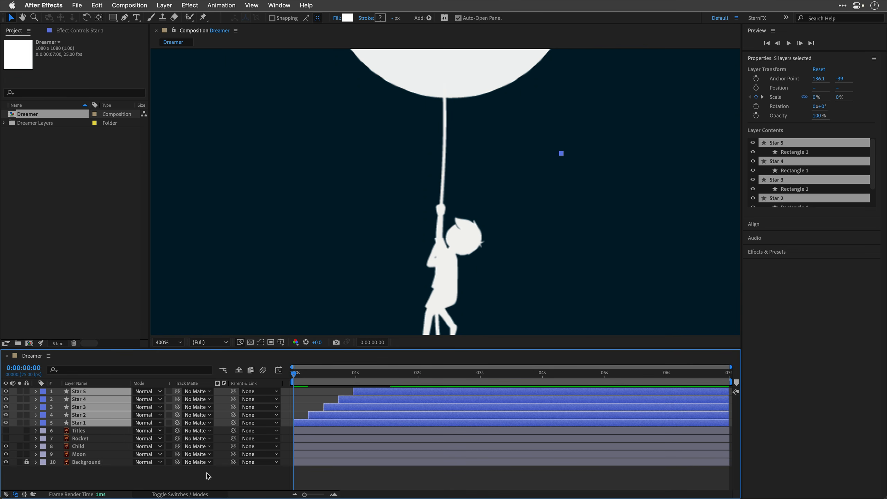
key("space")
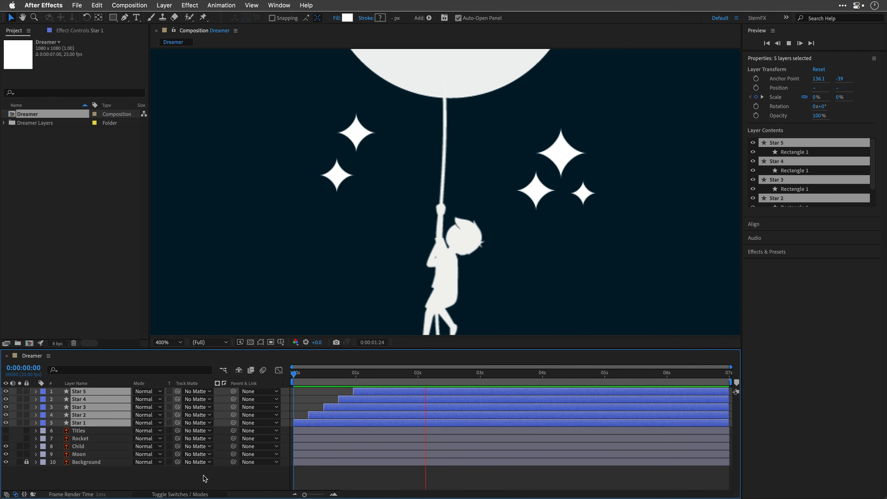
left_click(171, 342)
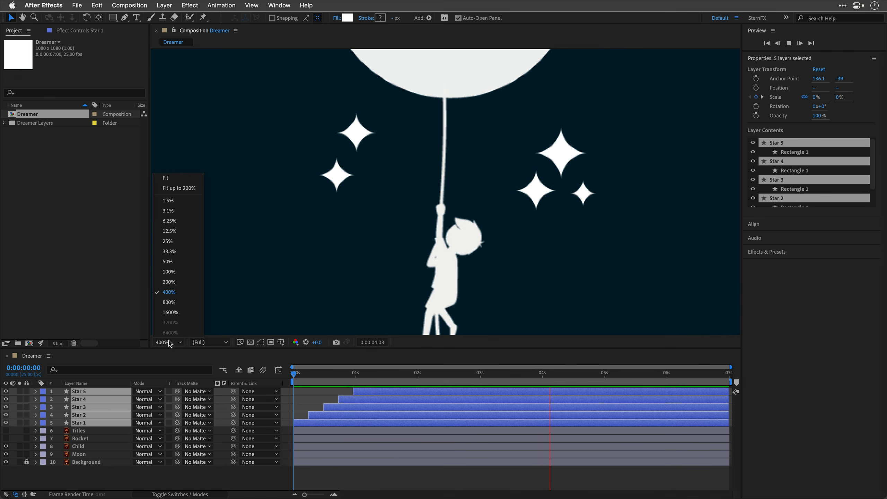
left_click(181, 178)
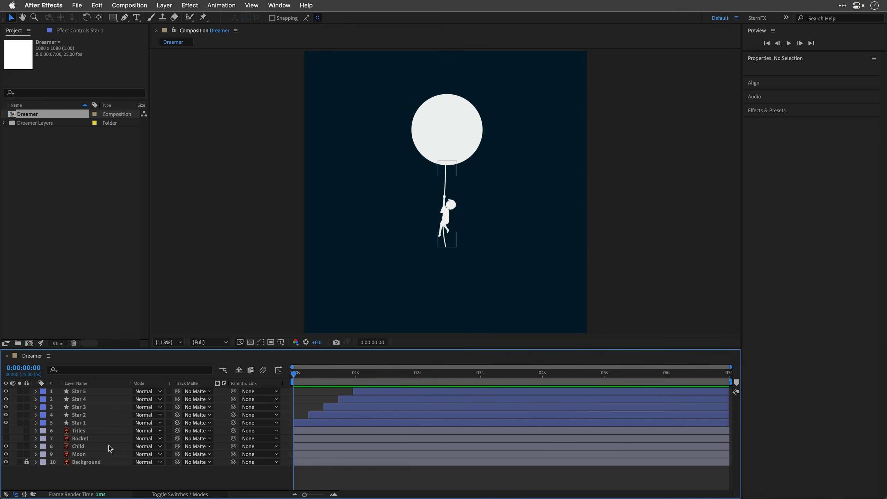
Duplicate the Moon layer and keep the timeline's transfer controls shown.
left_click(79, 454)
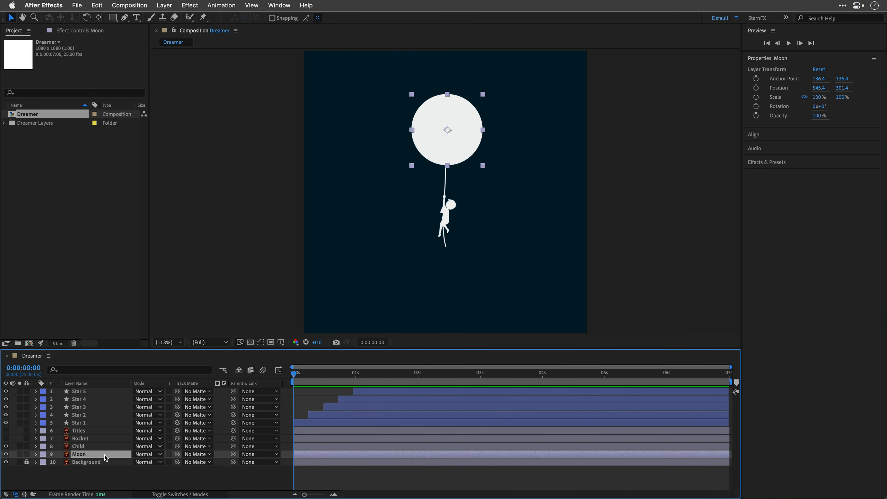
key("super+d")
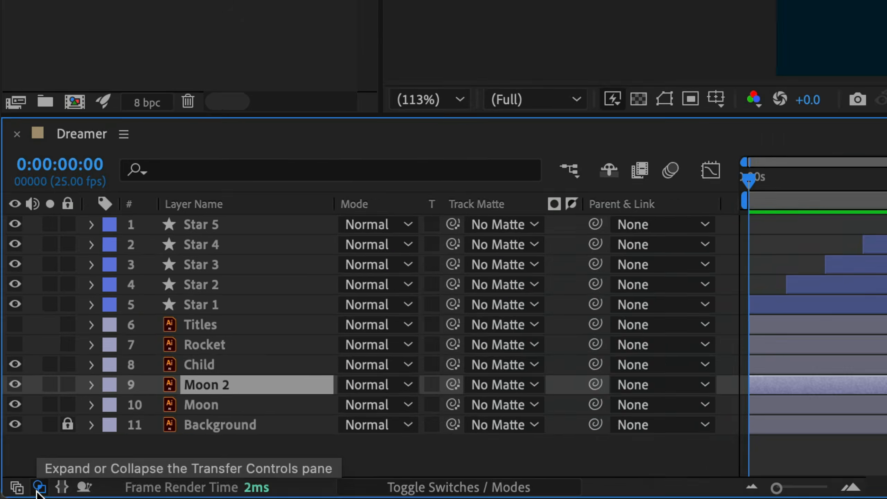
left_click(15, 495)
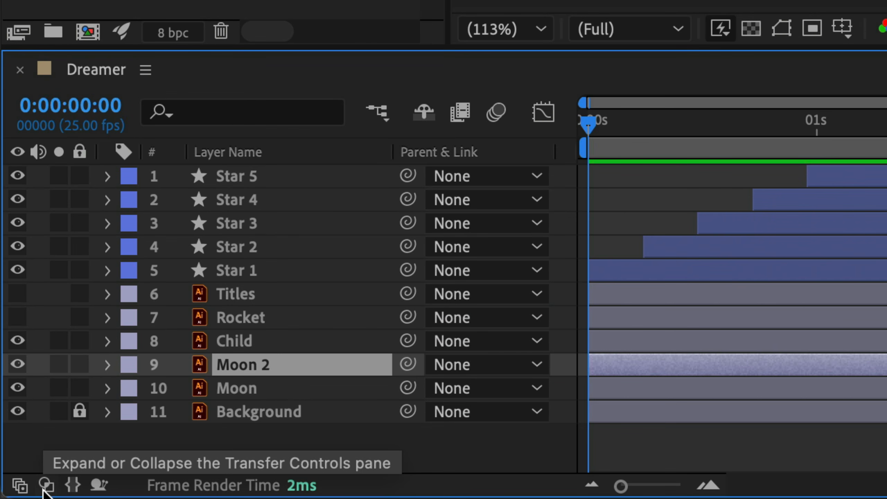
left_click(44, 488)
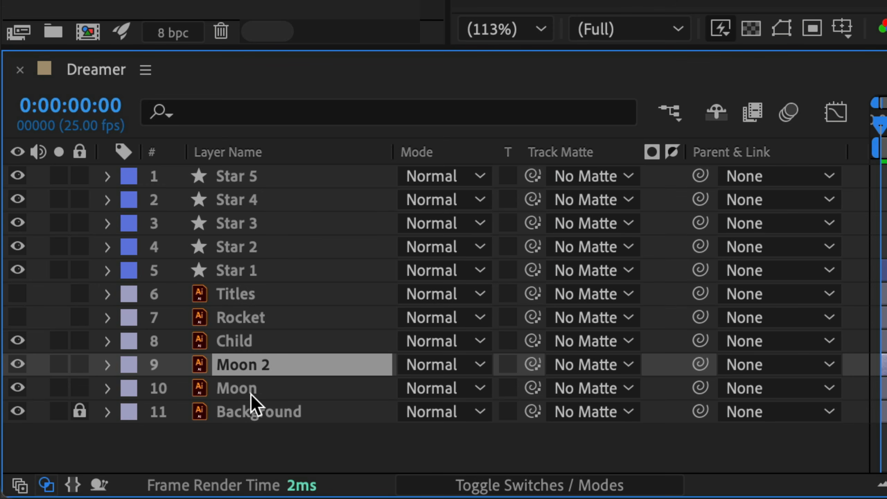
Use the Moon 2 layer as the track matte for the Moon layer and invert the matte.
left_click(240, 388)
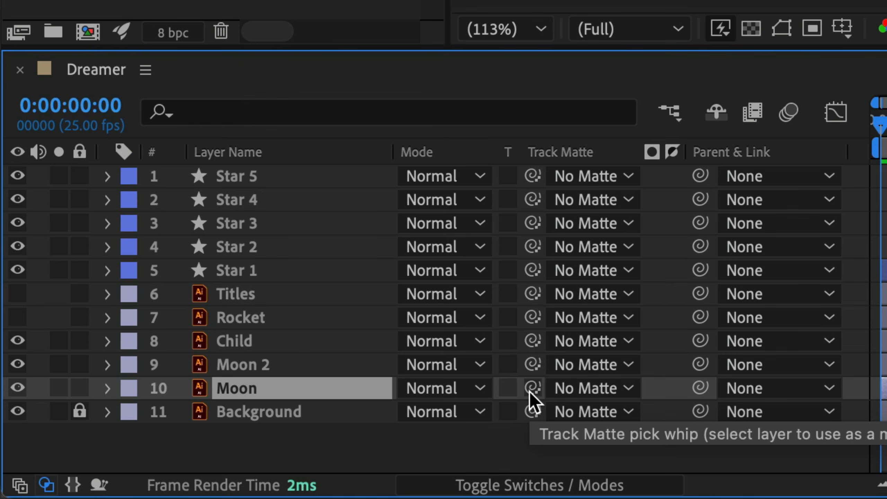
left_click_drag(529, 391, 231, 367)
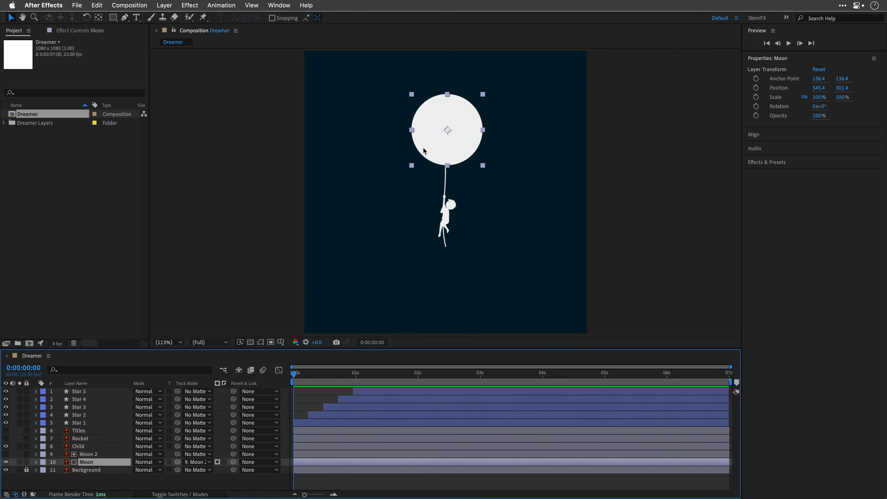
left_click(224, 462)
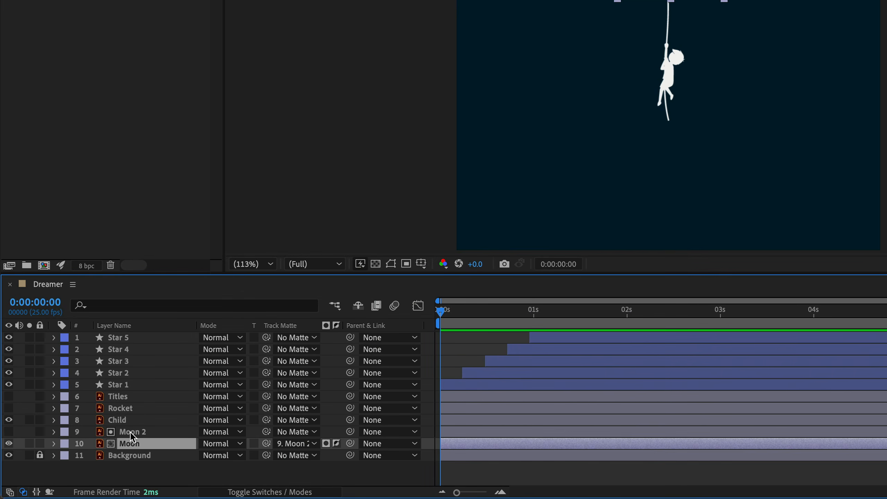
Scale the Moon 2 matte layer to 103% and collapse its properties.
left_click(135, 434)
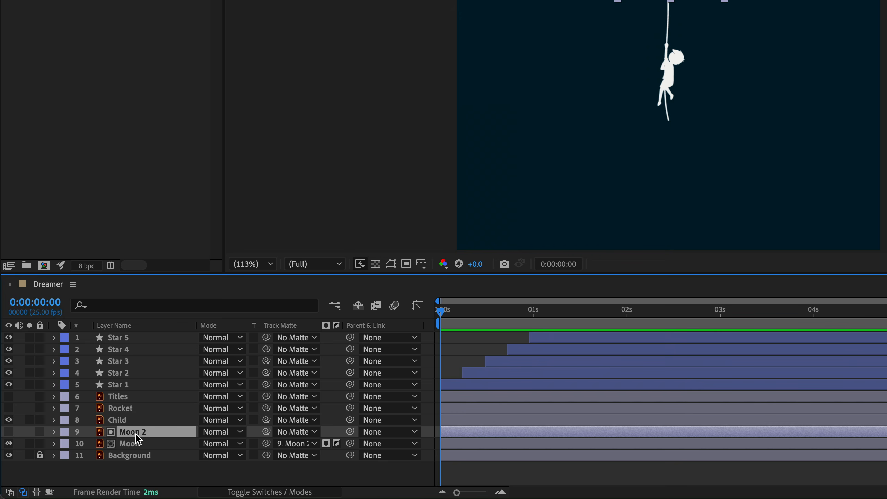
key("s")
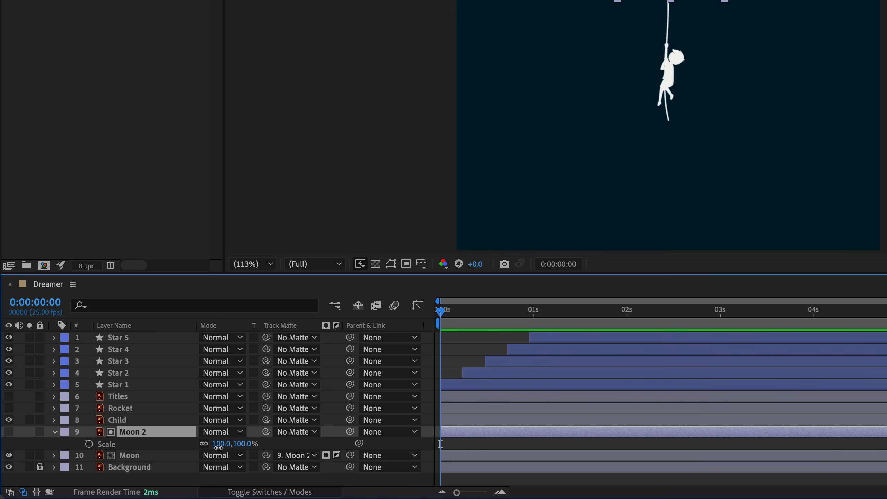
left_click_drag(220, 448, 222, 448)
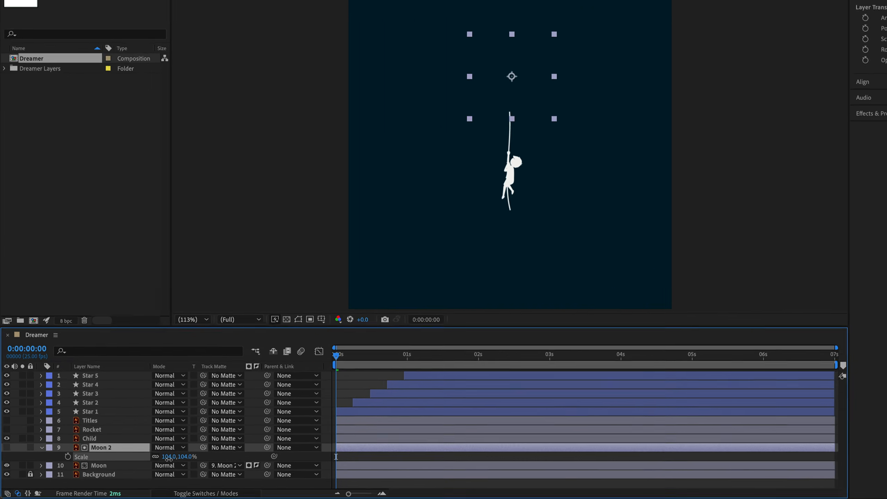
left_click_drag(168, 459, 168, 459)
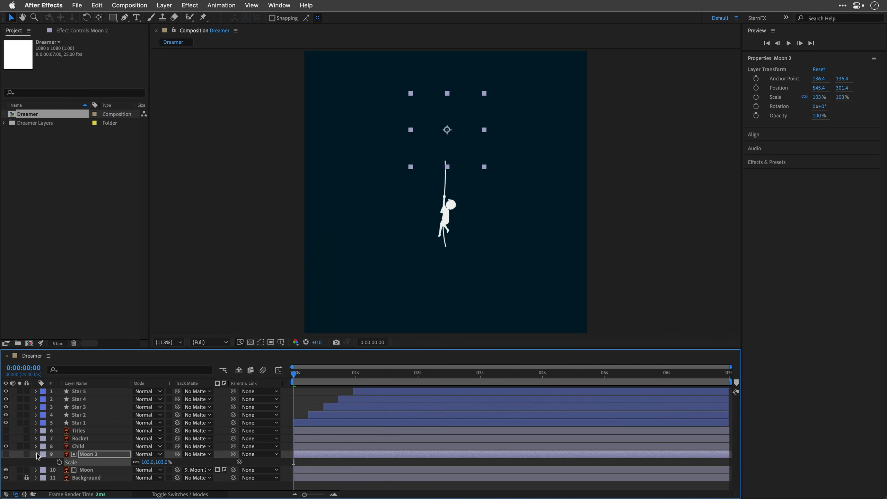
left_click(37, 454)
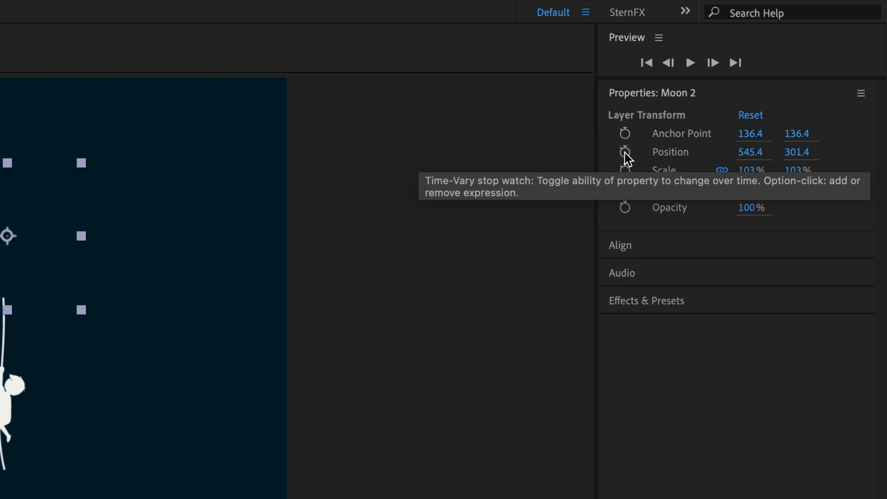
Keyframe Moon 2's position at the first frame, then set its X position to 630 at 0:00:01:10.
left_click(625, 153)
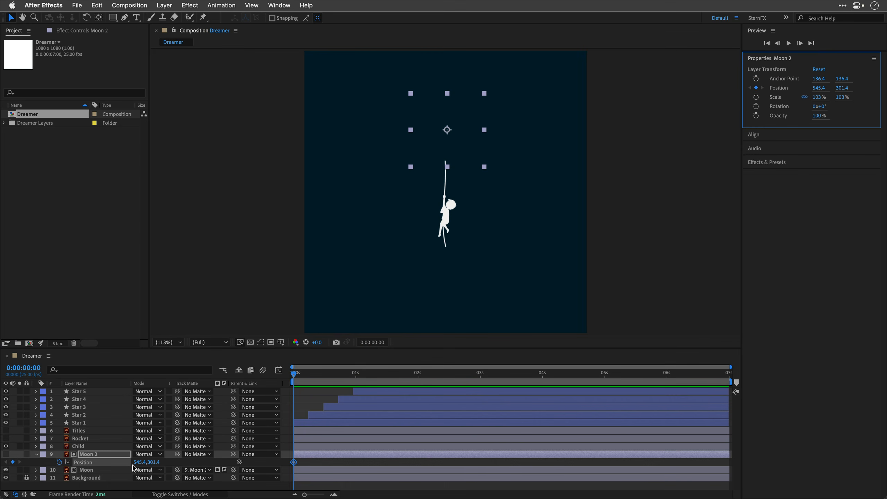
left_click(35, 370)
type("110")
key("Return")
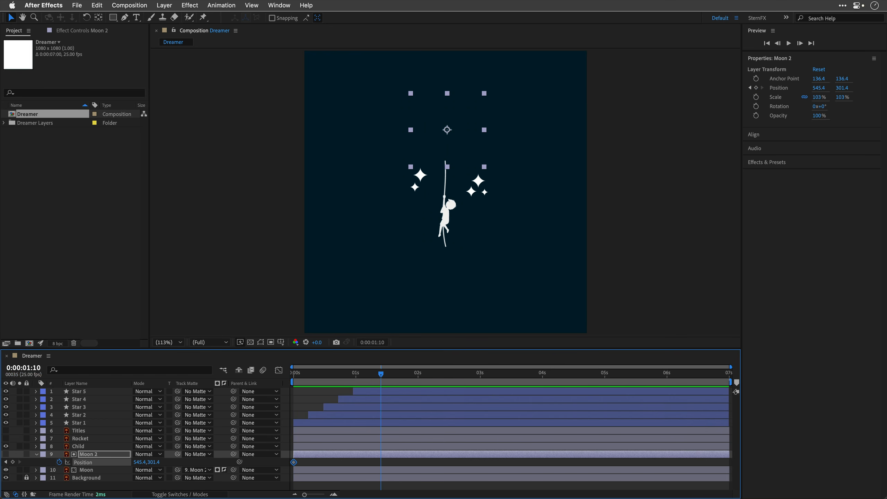
left_click(814, 89)
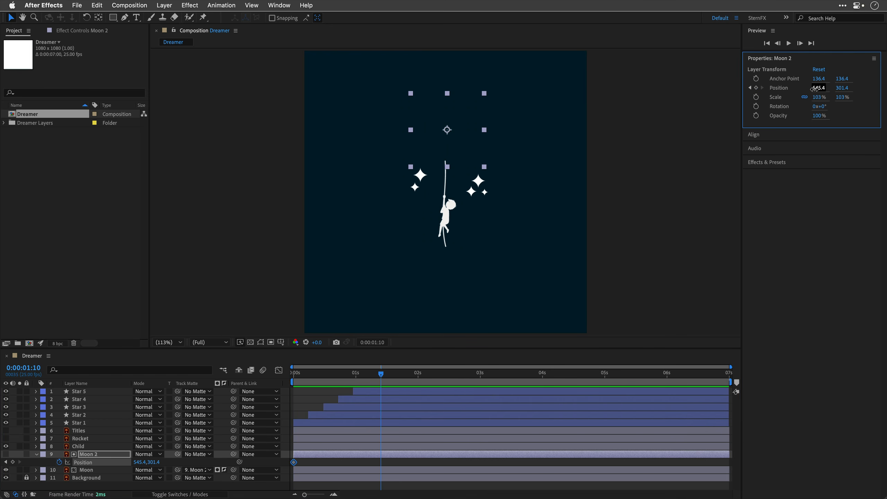
left_click_drag(814, 88, 855, 89)
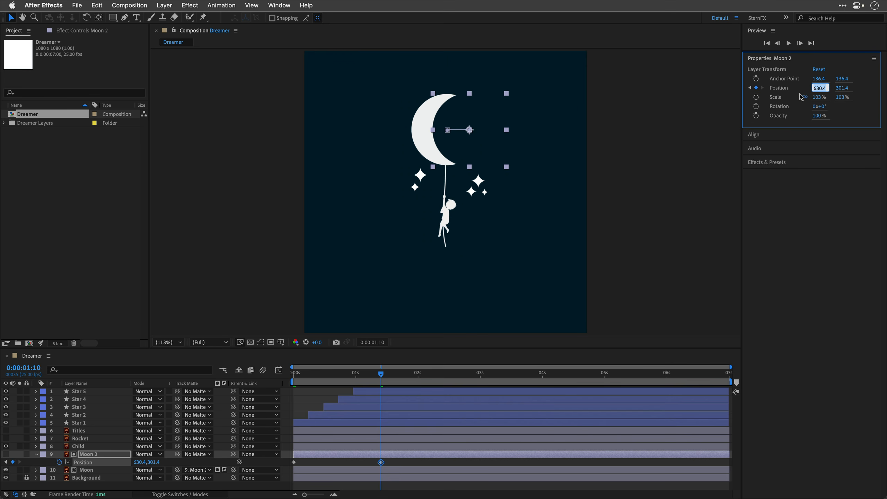
type("630")
key("Return")
Apply Easy Ease to both Moon 2 position keyframes and preview the moon animation from the first frame.
left_click(84, 464)
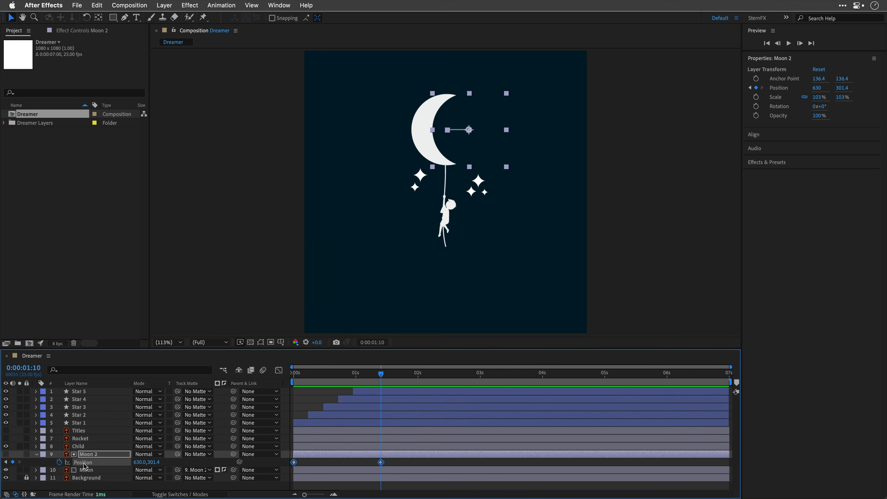
key("F9")
left_click(297, 374)
key("space")
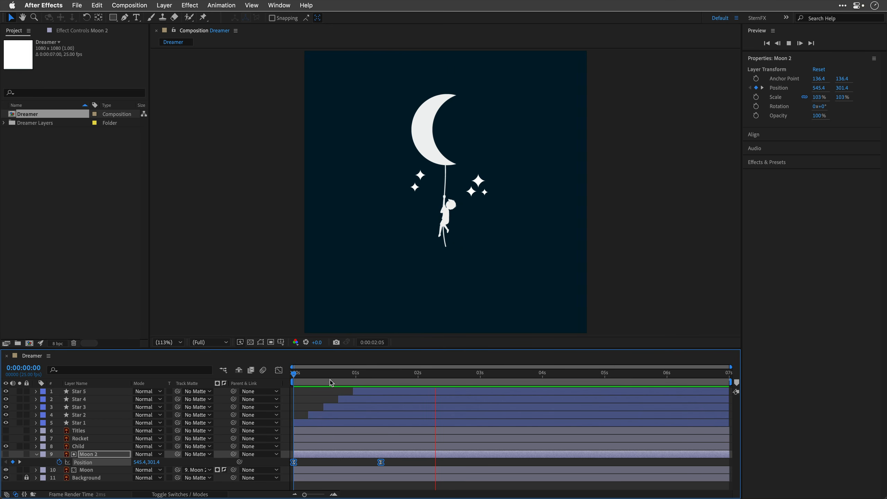
key("space")
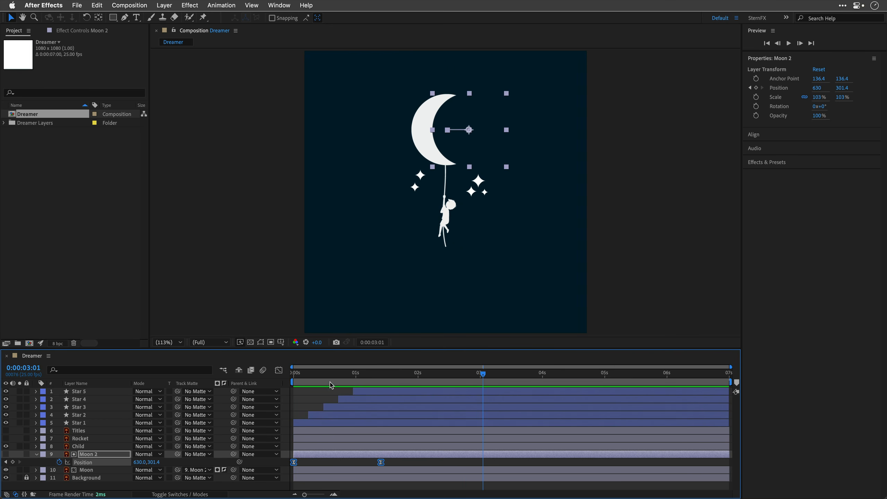
Select all the blue-labelled star layers as a group and shift them together so Star 1 starts at 0:00:01:10.
left_click(42, 424)
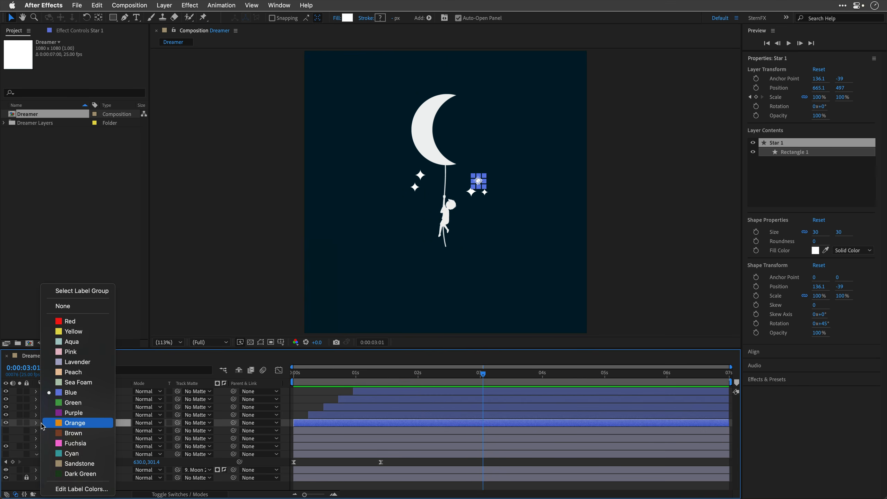
left_click(82, 291)
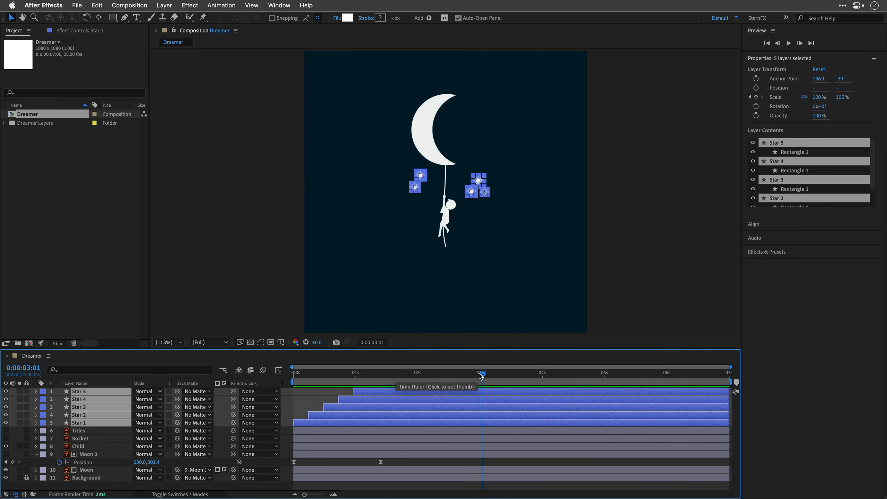
mouse_move(382, 463)
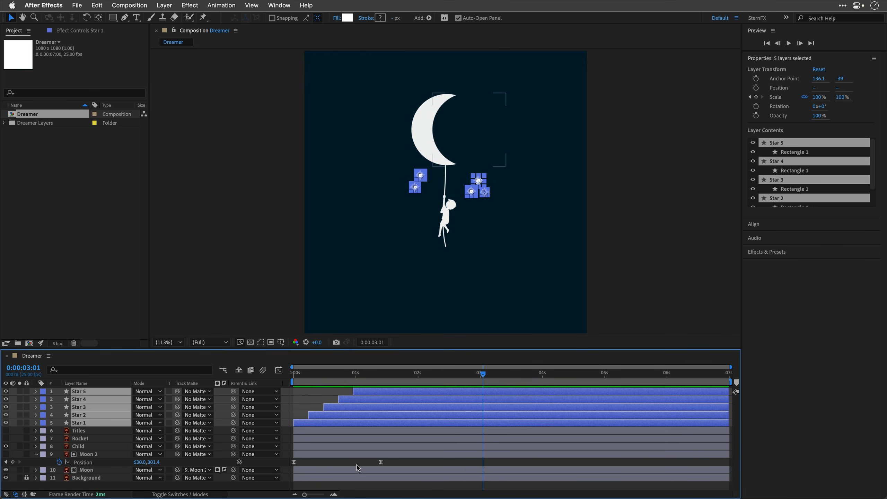
key("j")
key("j")
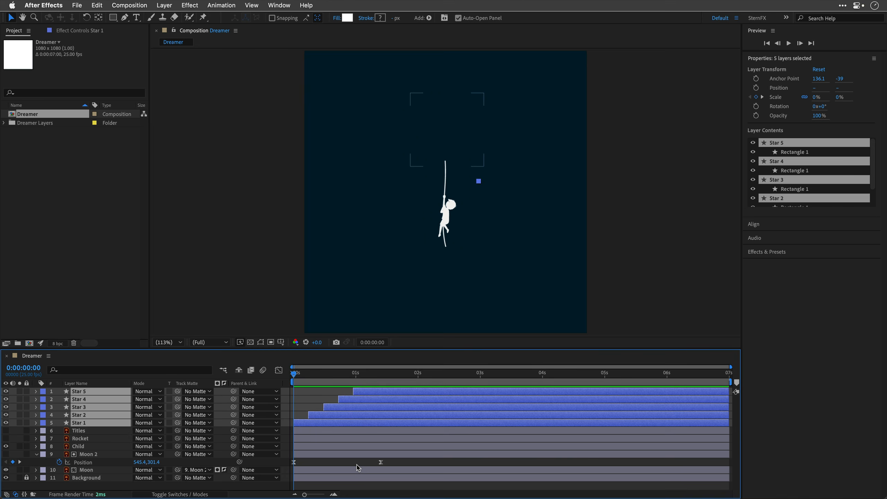
key("k")
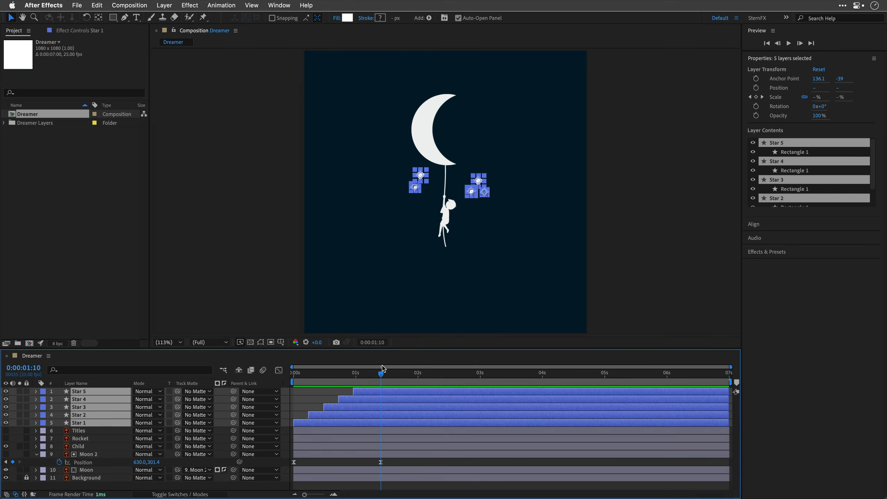
left_click_drag(305, 426, 390, 427)
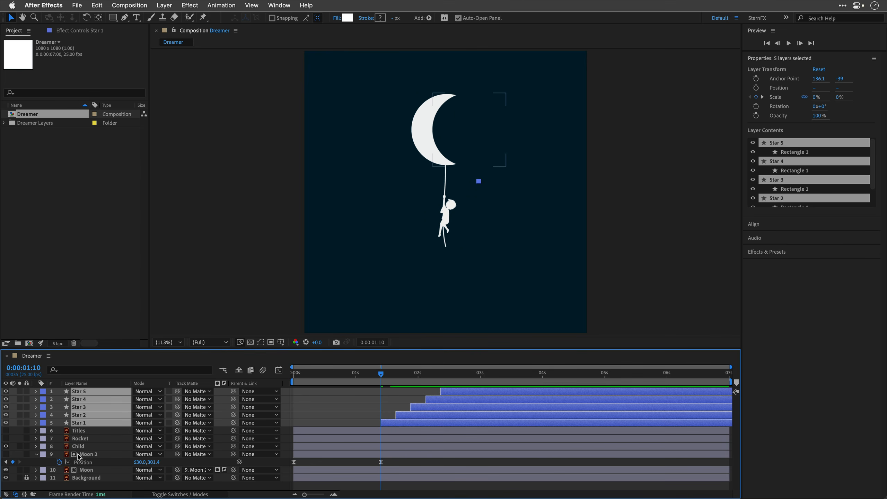
Collapse Moon 2's properties, deselect all layers and preview the animation from the first frame.
left_click(296, 373)
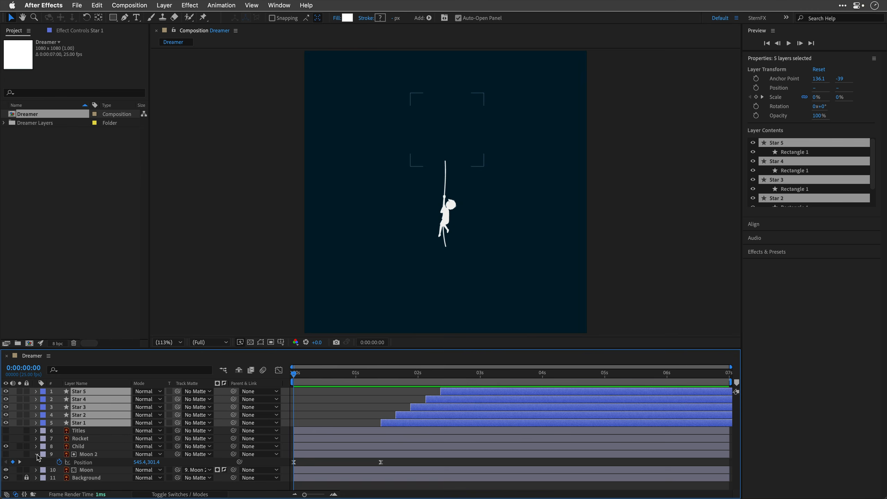
left_click(36, 454)
left_click(47, 482)
key("space")
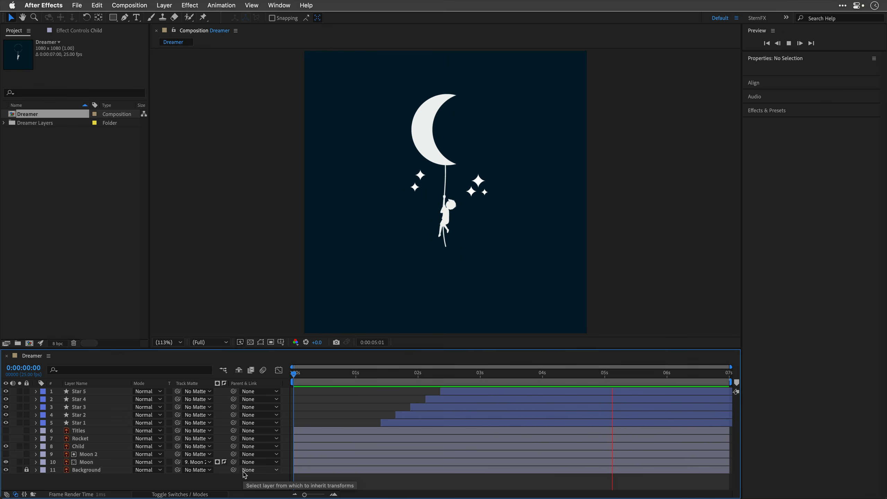
key("space")
Save the project to the Desktop as Dreamer.aep.
key("super+s")
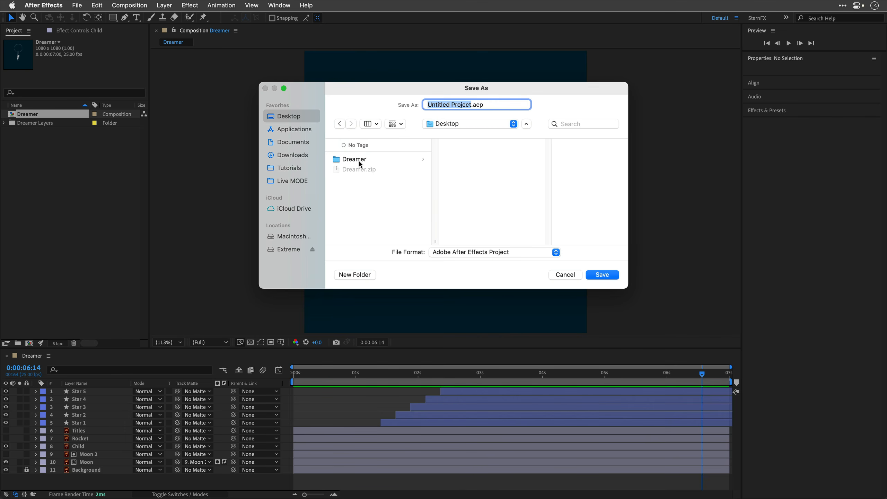
type("Dreamer")
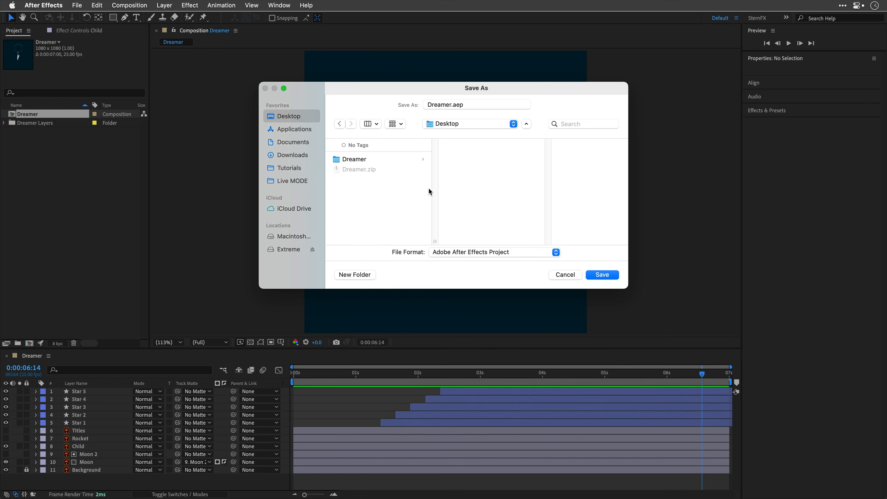
left_click(608, 276)
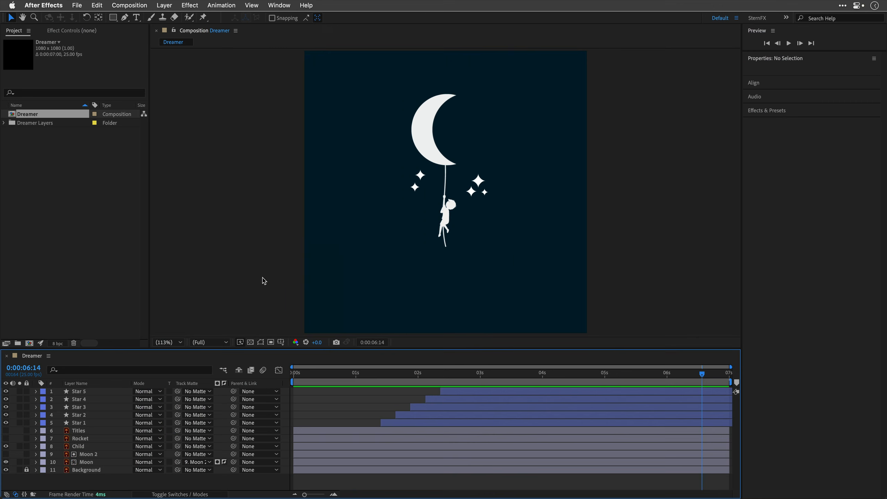
Return to the first frame and give the Child layer a Purple label colour.
left_click_drag(300, 376, 292, 376)
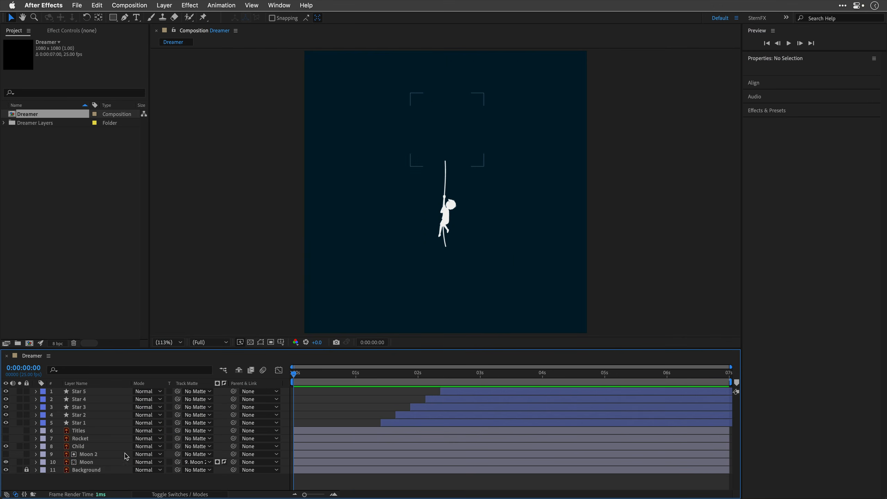
left_click(79, 447)
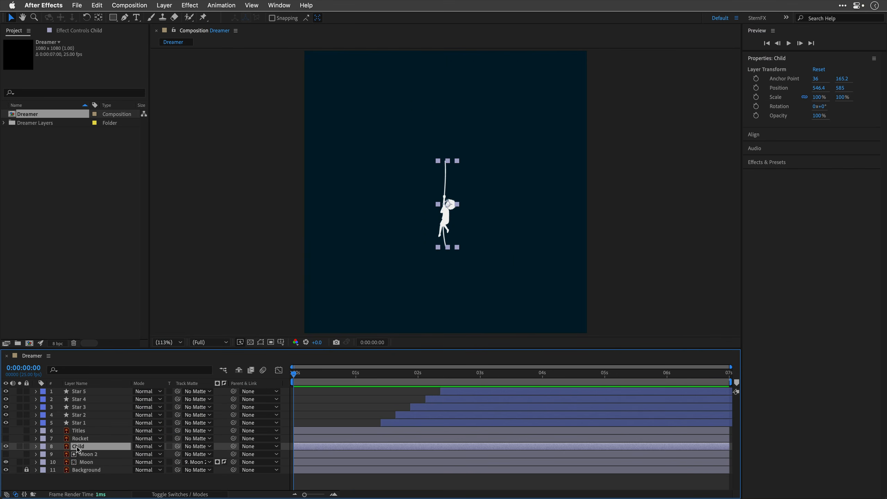
left_click(43, 448)
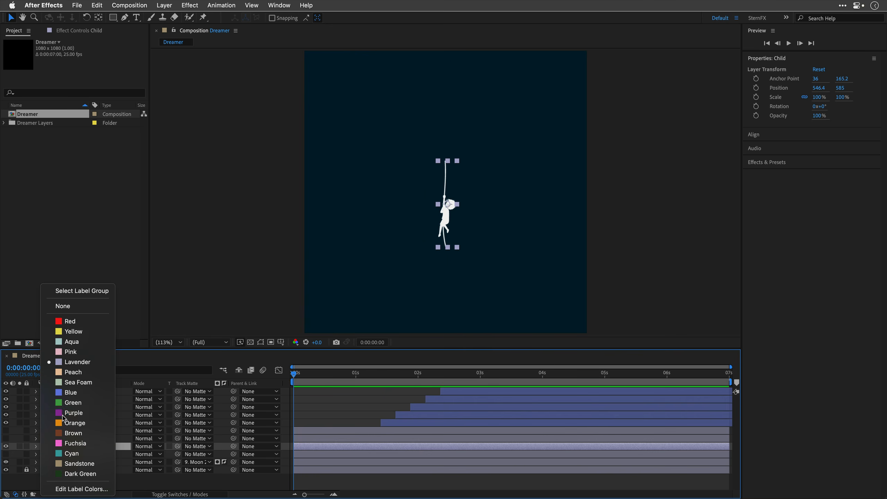
left_click(71, 412)
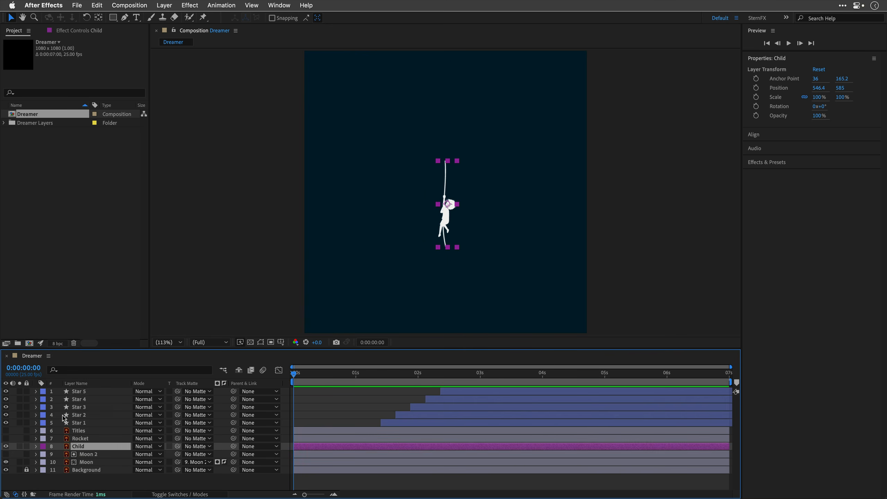
Shift the Child layer in time so that it starts at 0:00:01:00.
left_click(32, 368)
type("1:")
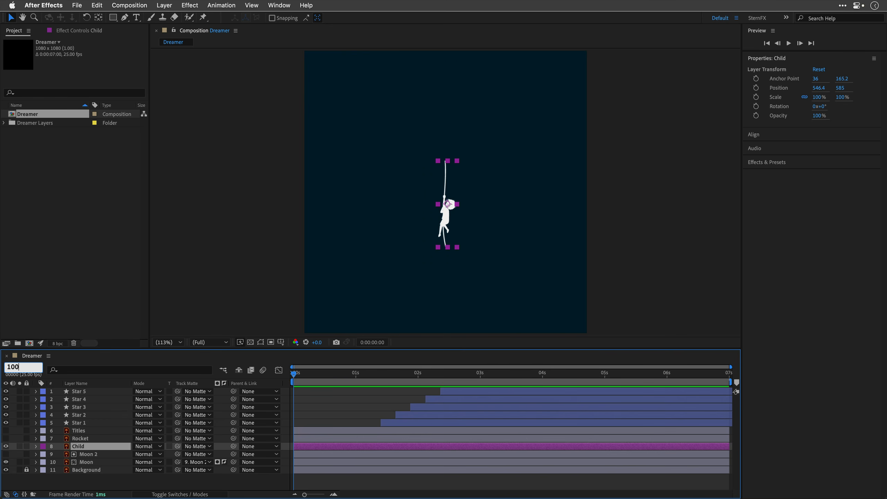
type("00")
key("Return")
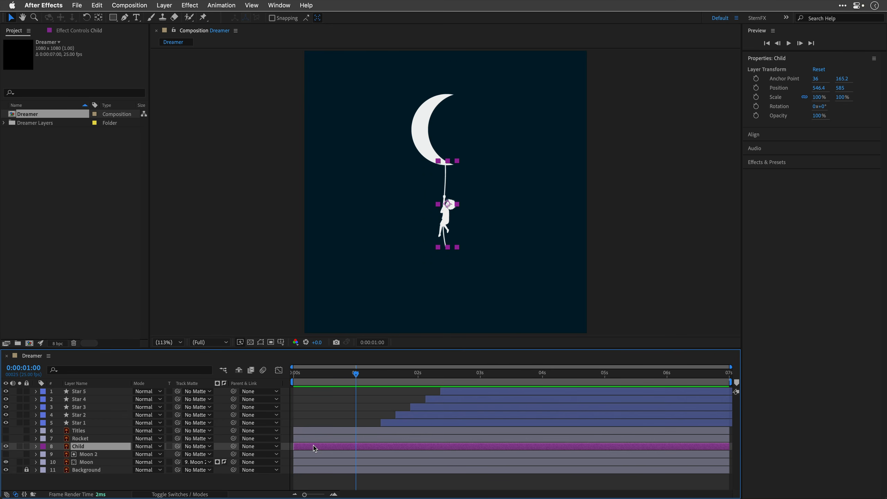
left_click_drag(314, 449, 373, 448)
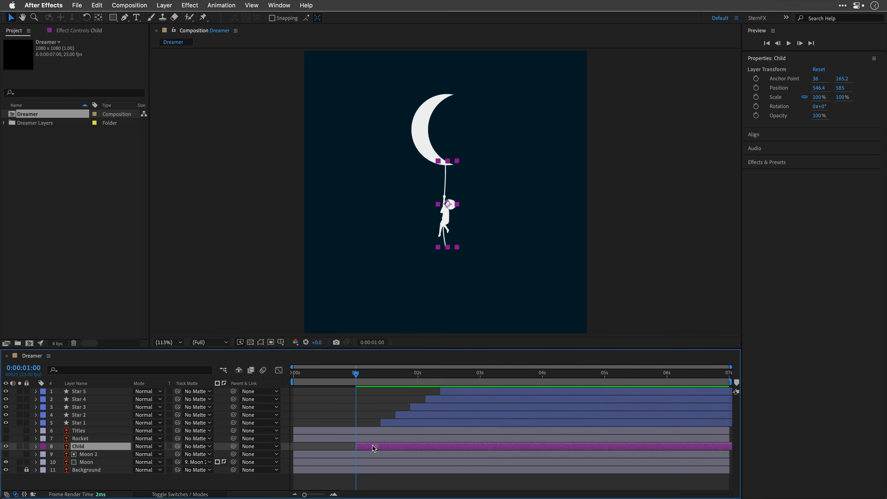
left_click_drag(356, 374, 364, 398)
Move the Child layer's anchor point to the upper end of the rope, at 35, 0.
left_click(99, 18)
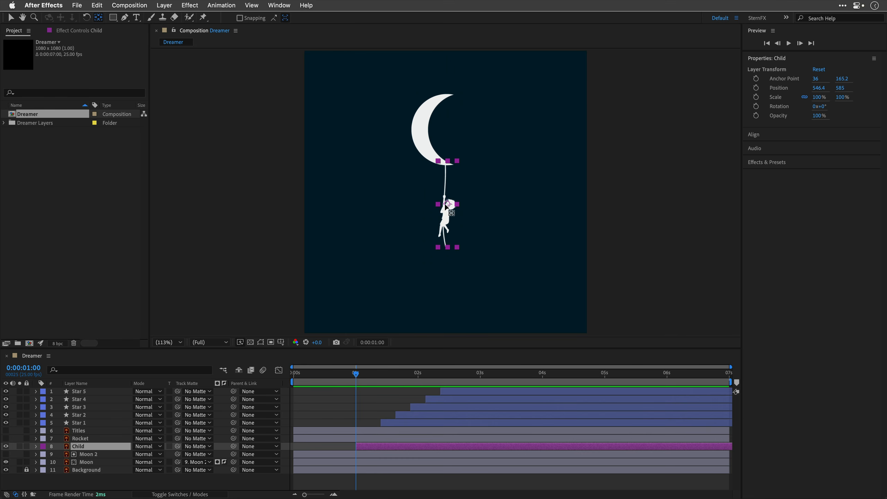
left_click_drag(448, 204, 449, 161)
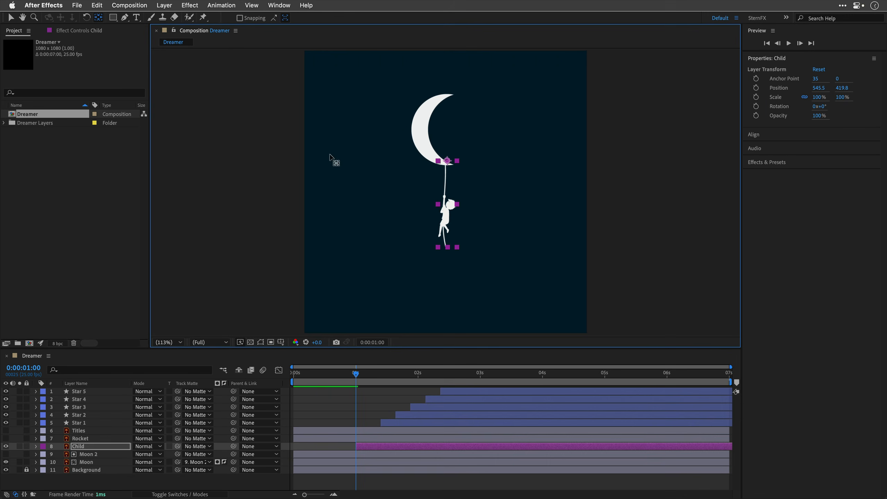
left_click(12, 18)
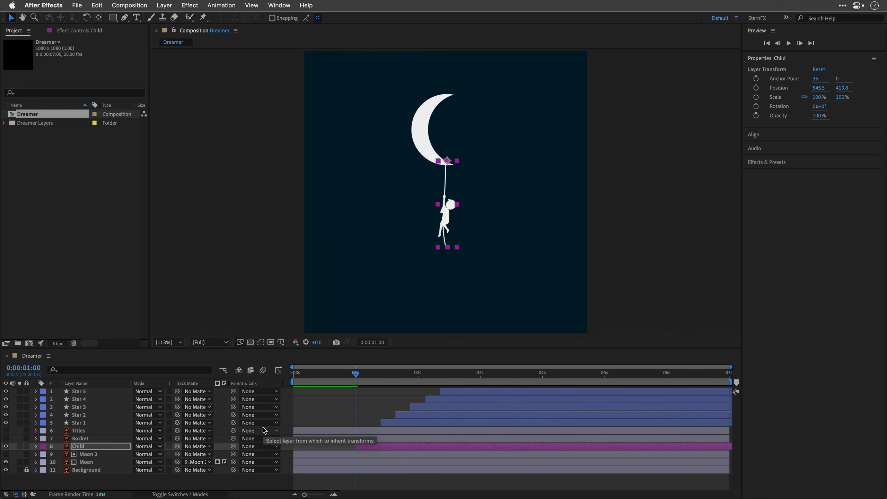
Find the bend effects by searching for "bend" and apply CC Bend It to the Child layer.
left_click(194, 5)
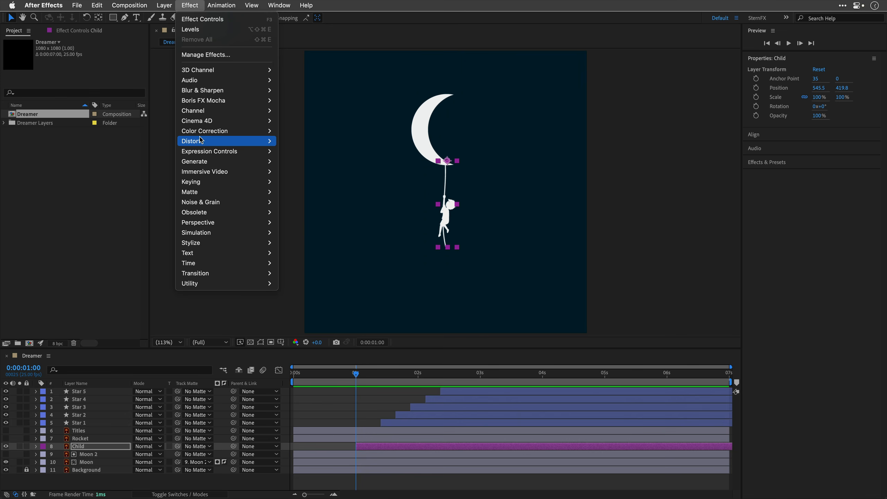
mouse_move(201, 141)
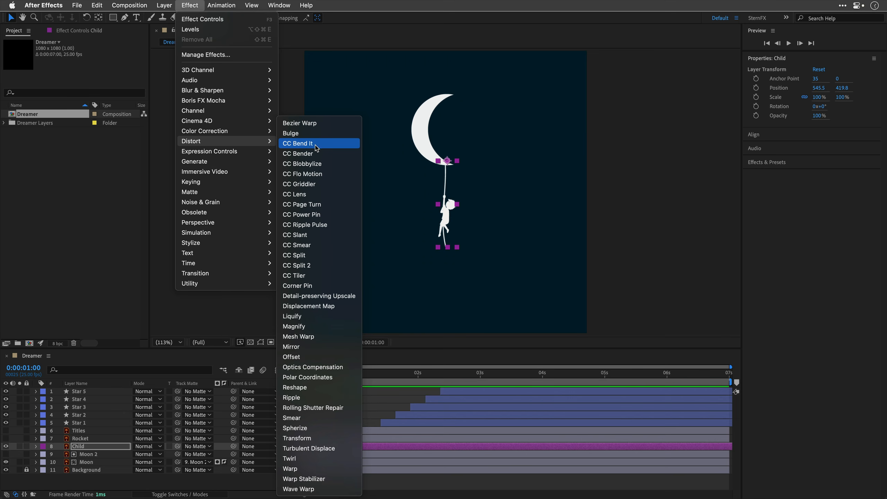
left_click(573, 161)
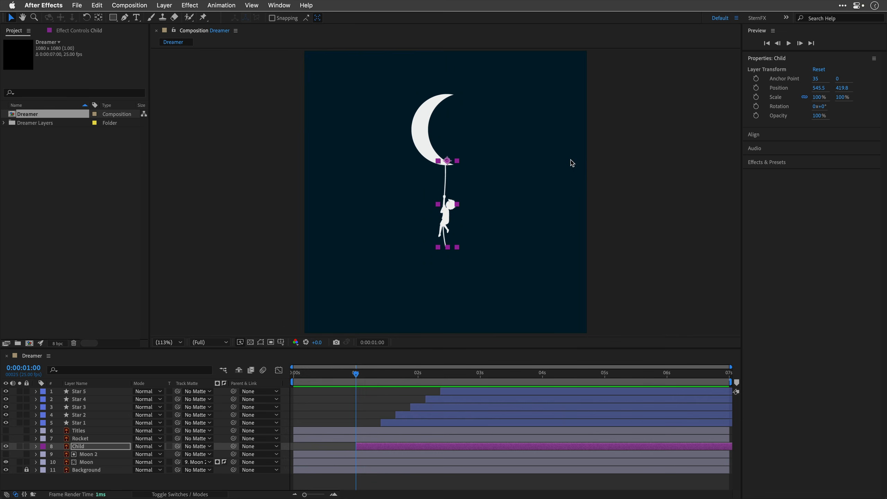
left_click(763, 162)
left_click(778, 175)
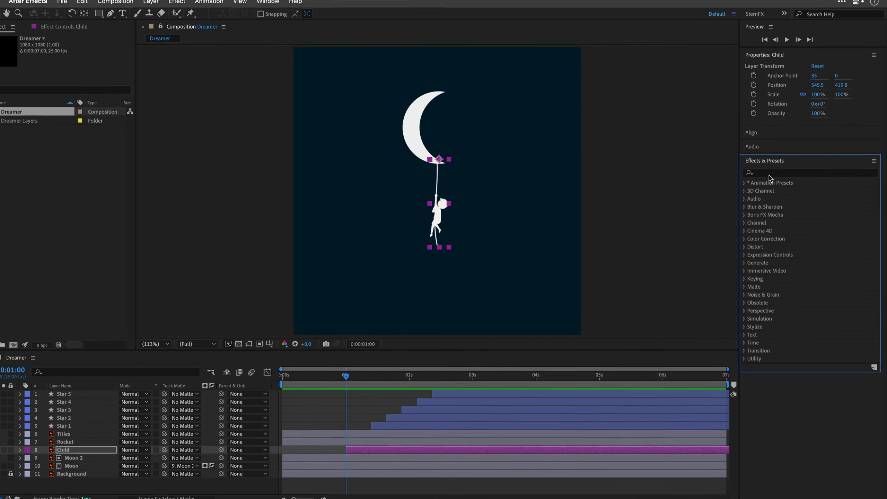
type("bend")
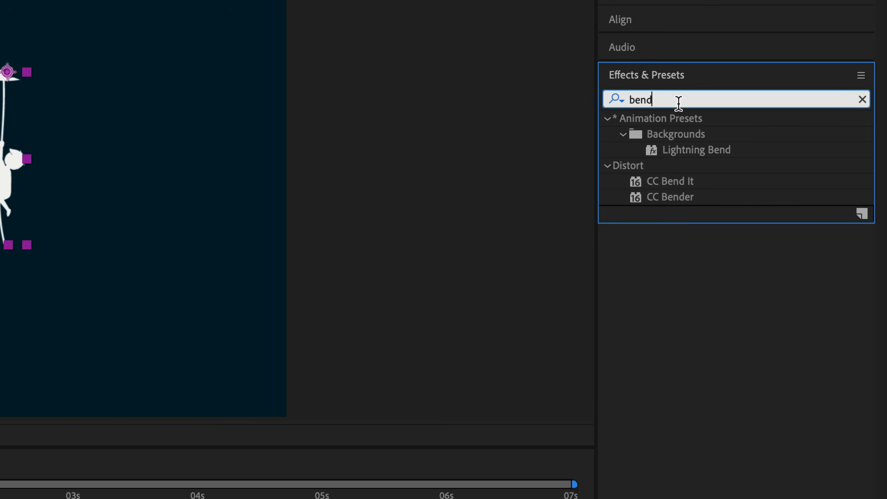
left_click(621, 134)
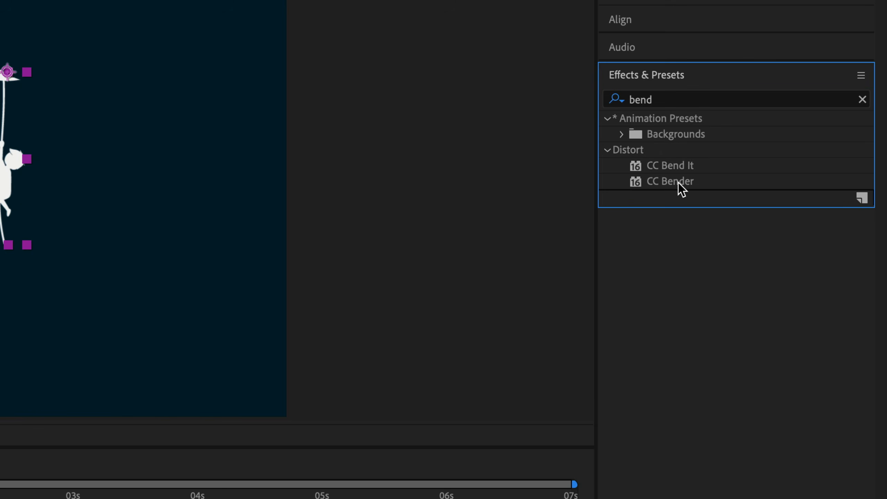
left_click(675, 170)
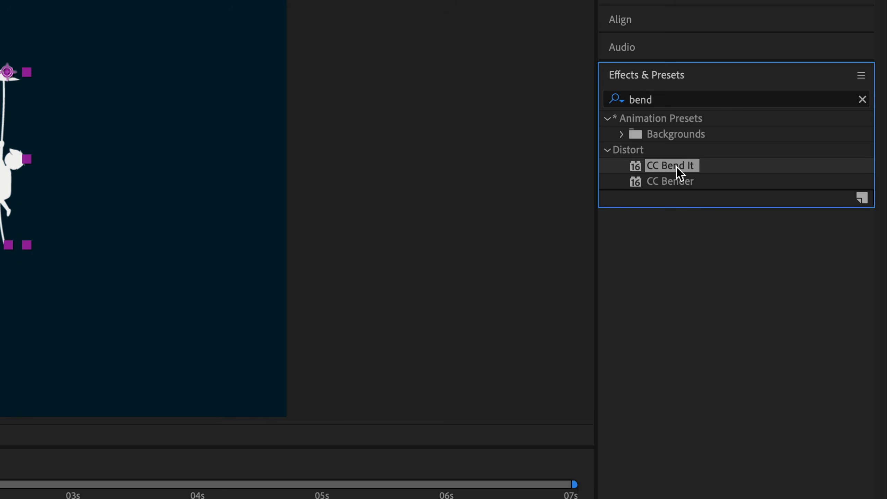
double_click(675, 166)
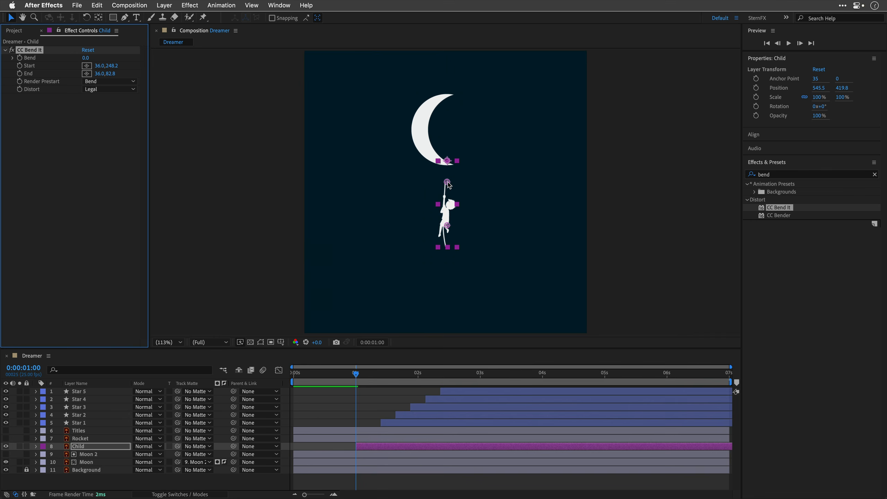
Place CC Bend It's Start at the rope's upper end (about 32, 3) and End at its lower end (about 36, 337), and try out Bend.
left_click(87, 67)
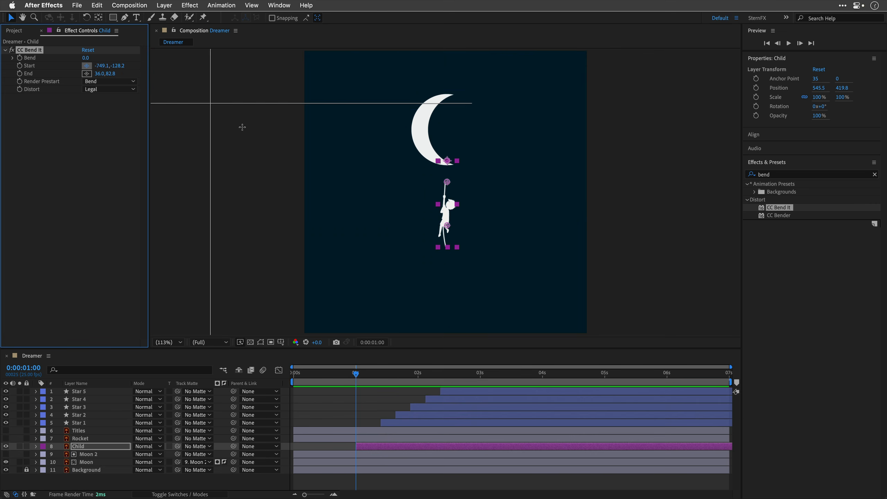
left_click(447, 161)
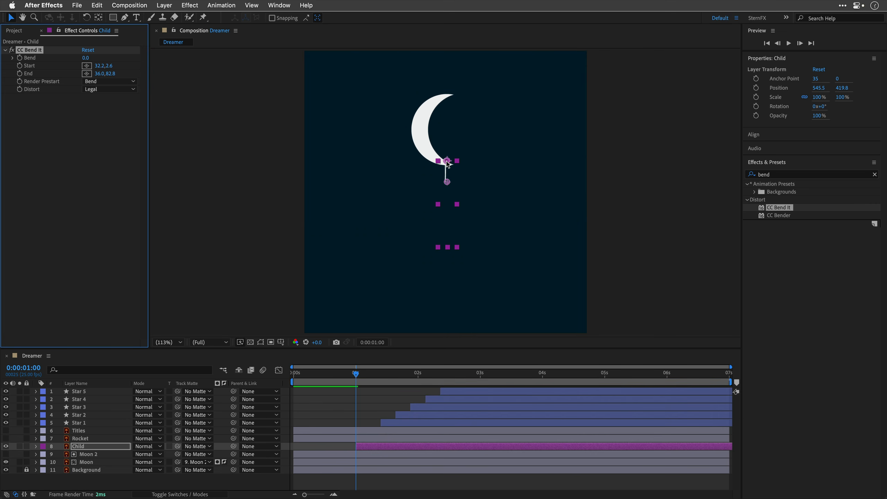
left_click(87, 74)
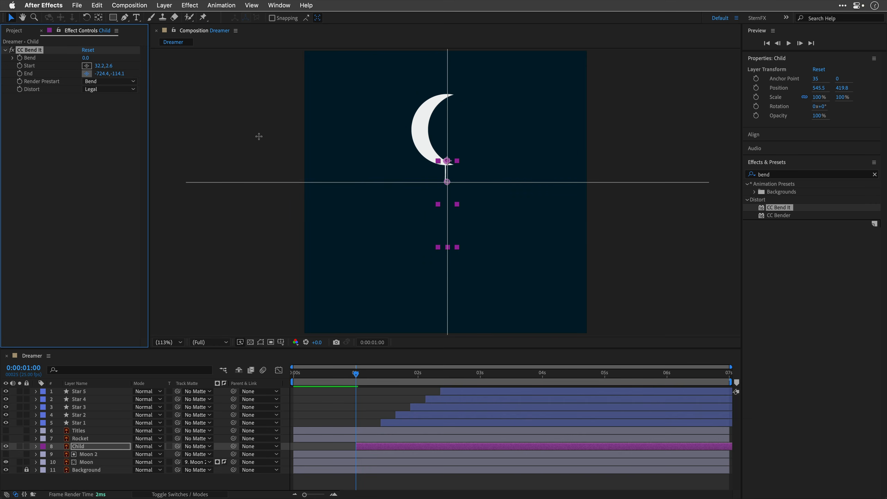
left_click(447, 248)
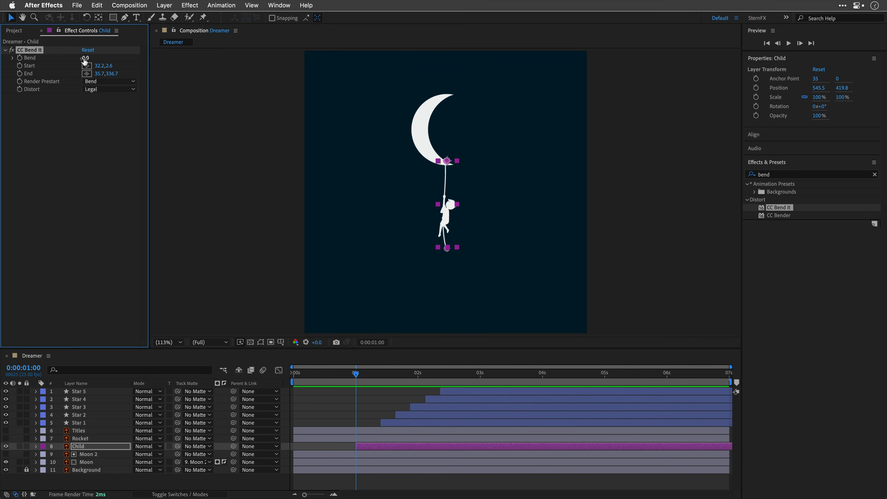
mouse_move(85, 60)
left_mouse_down()
mouse_move(96, 58)
mouse_move(79, 58)
left_mouse_up()
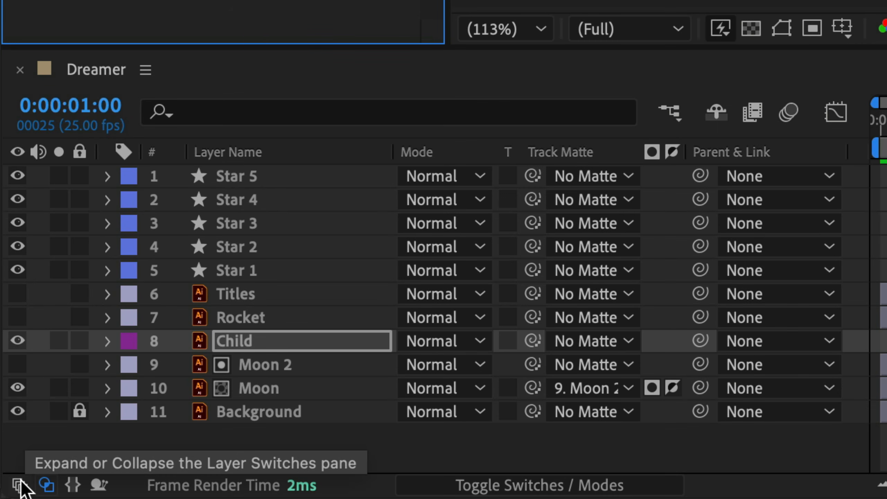
Show the layer switches columns for the Dreamer timeline.
left_click(18, 485)
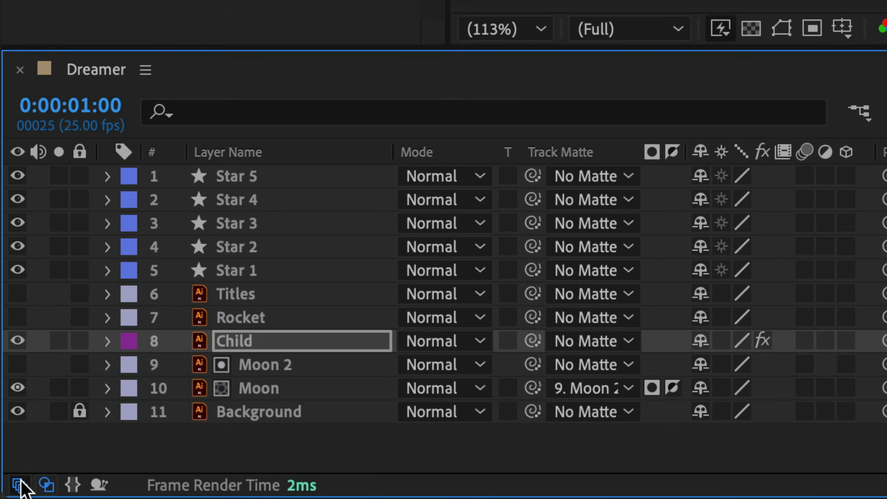
Move the layer switches column directly beside the layer names and turn on continuous rasterization for the Child layer.
left_click_drag(762, 161, 463, 147)
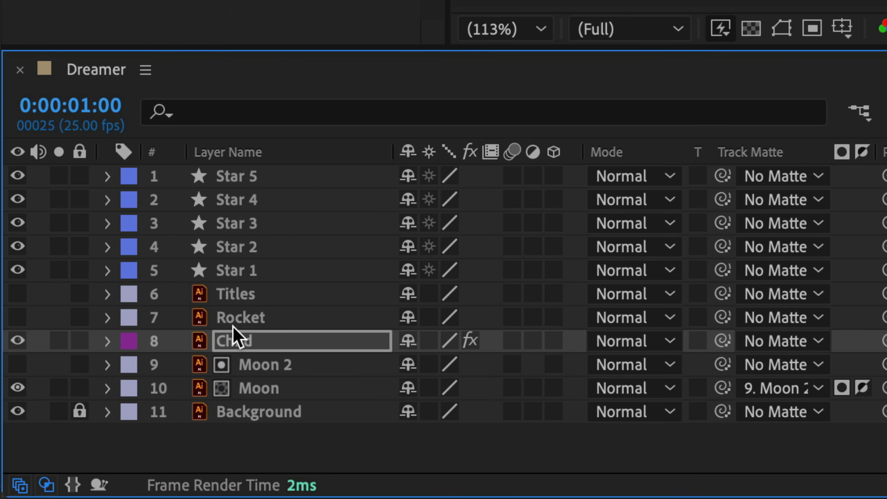
left_click(427, 342)
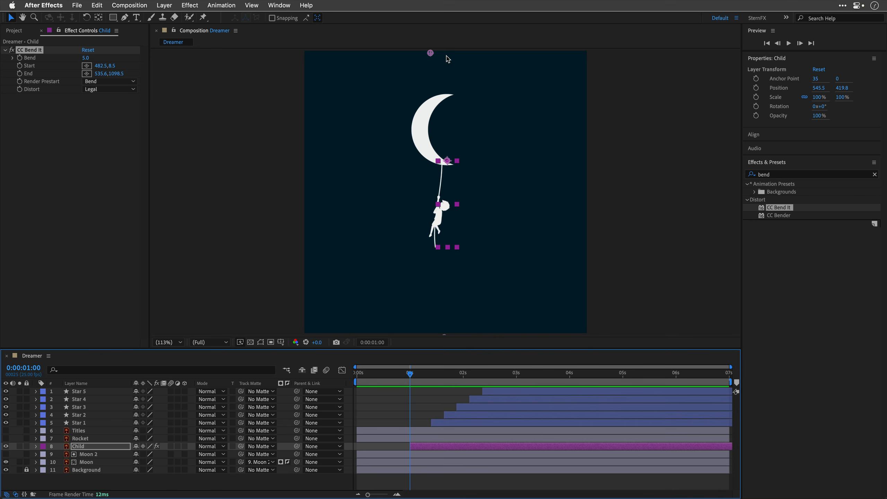
Place the CC Bend It start point at the rope's top on the moon and the end point at the rope's lower end.
left_click_drag(431, 53, 446, 161)
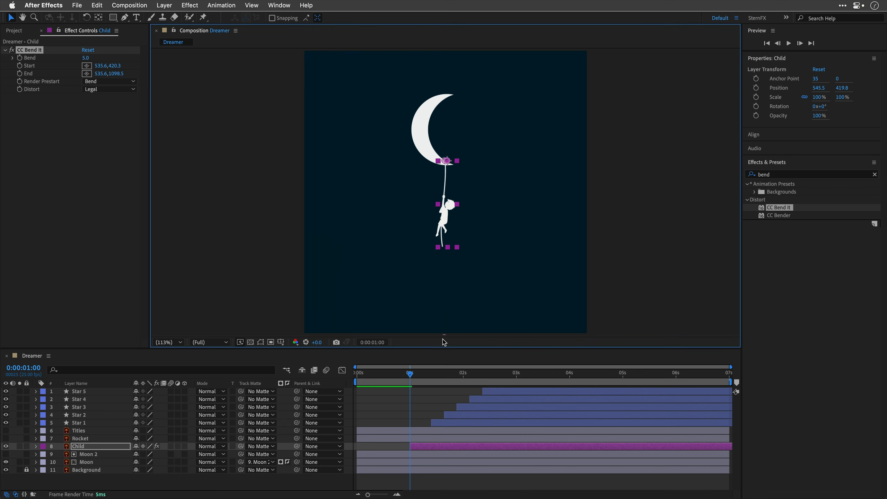
key("comma")
left_click_drag(446, 322, 448, 245)
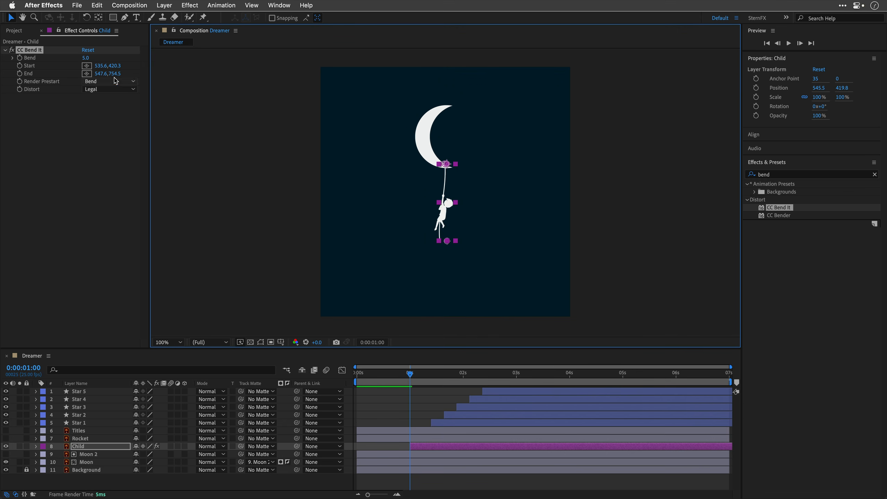
Set the CC Bend It Bend value to 40 and start keyframing it at 0:00:01:00.
left_click(84, 57)
left_click_drag(84, 58, 107, 65)
left_click(19, 59)
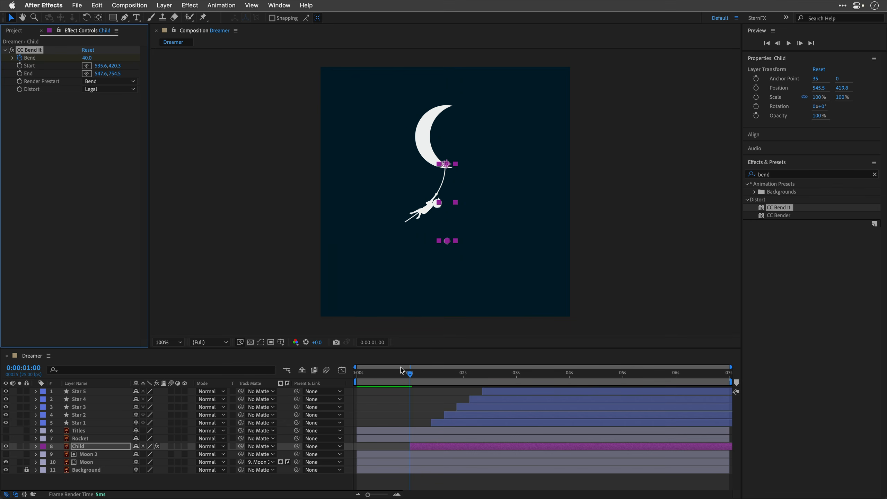
Add a Bend keyframe of -40 at 0:00:01:20.
key("space")
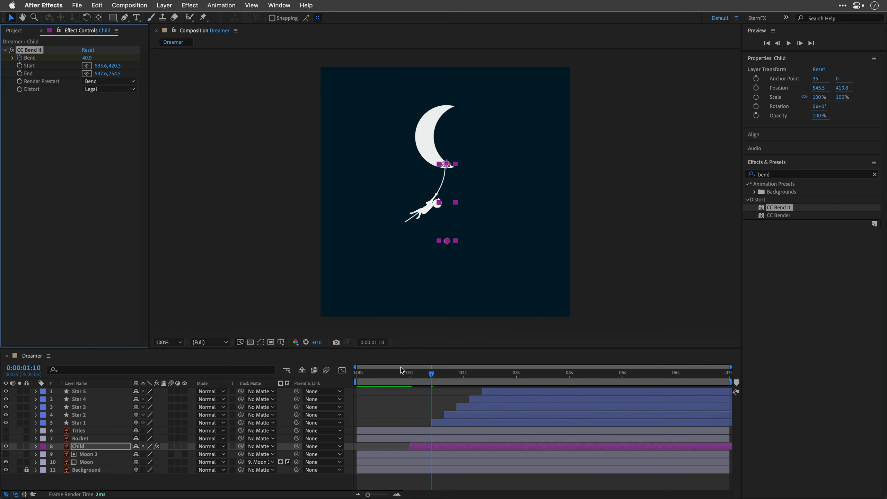
left_click(85, 58)
left_click(85, 57)
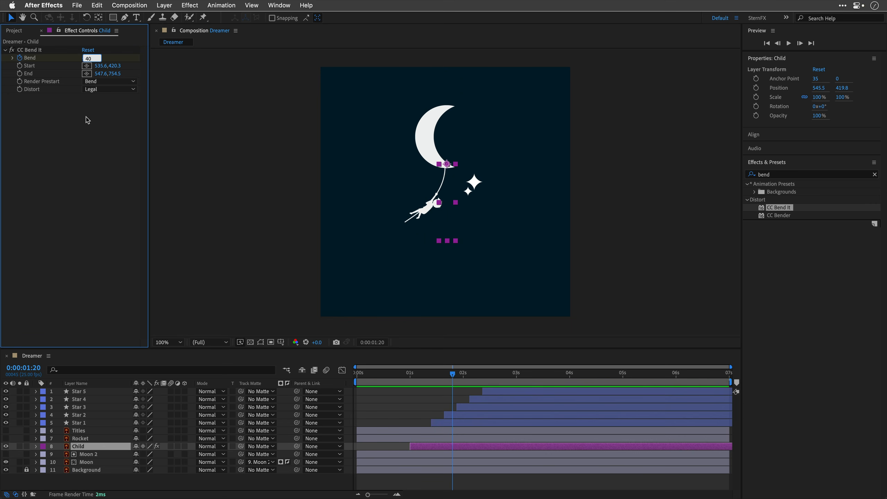
type("-")
key("Return")
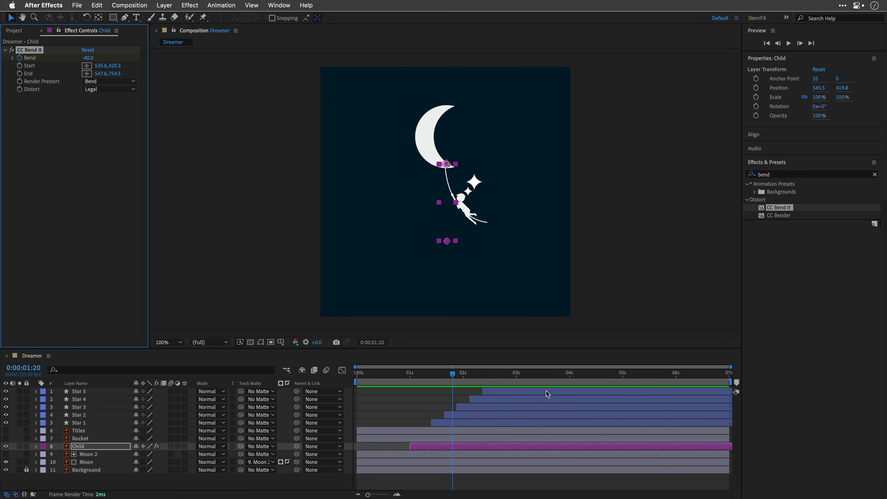
Reveal the Child layer's keyframed properties and copy both Bend keyframes, pasting the pair at 0:00:02:15 and twice more at the same spacing.
left_click(218, 4)
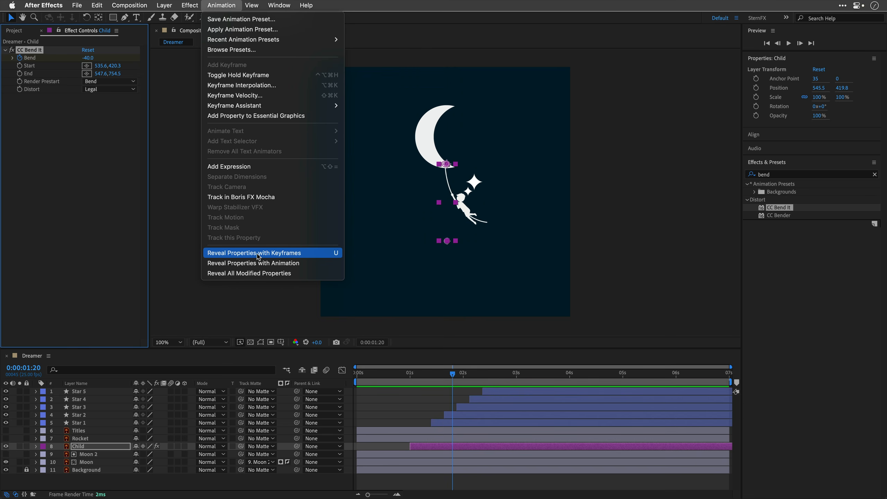
left_click(256, 253)
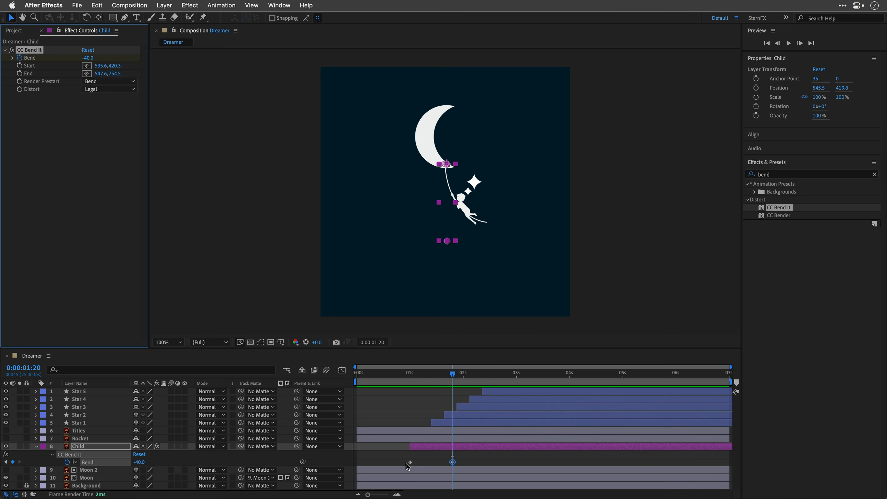
left_click_drag(405, 462, 466, 466)
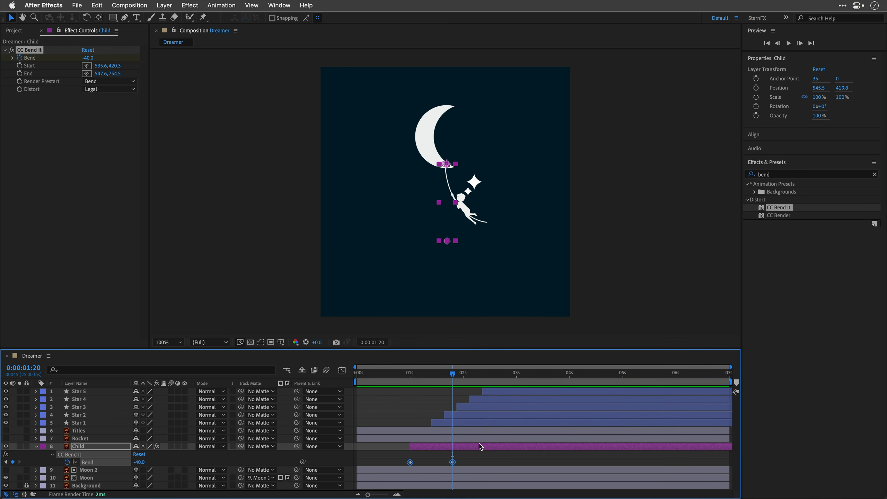
key("space")
key("cmd+v")
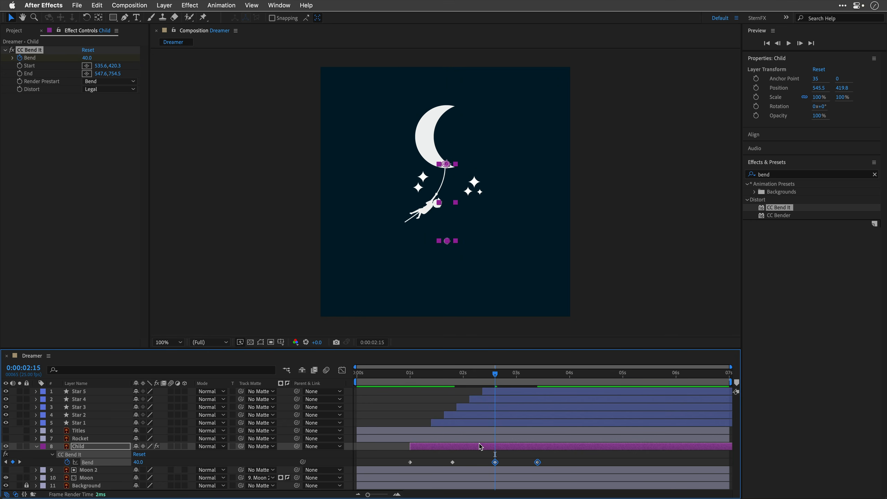
key("space")
key("cmd+v")
key("space")
key("space")
key("cmd+v")
Preview the swing from about 0:00:01:00 and apply Easy Ease to all the Bend keyframes.
left_click(406, 375)
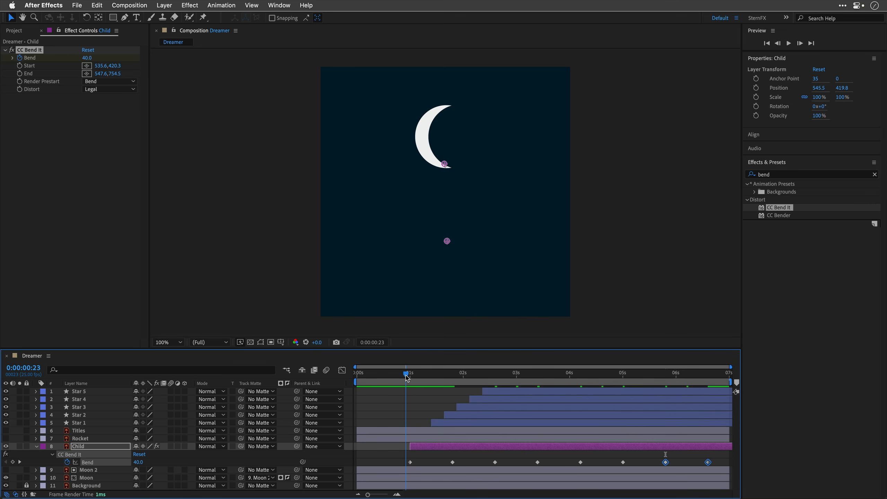
left_click_drag(407, 376, 410, 375)
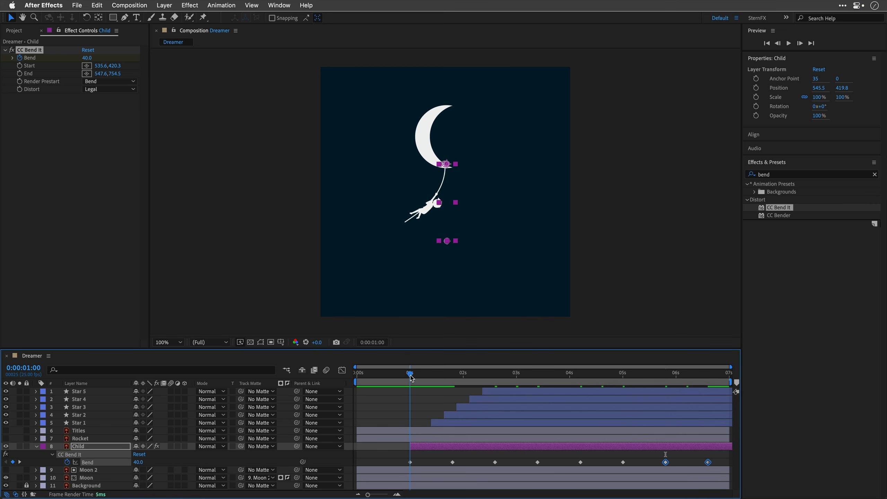
key("space")
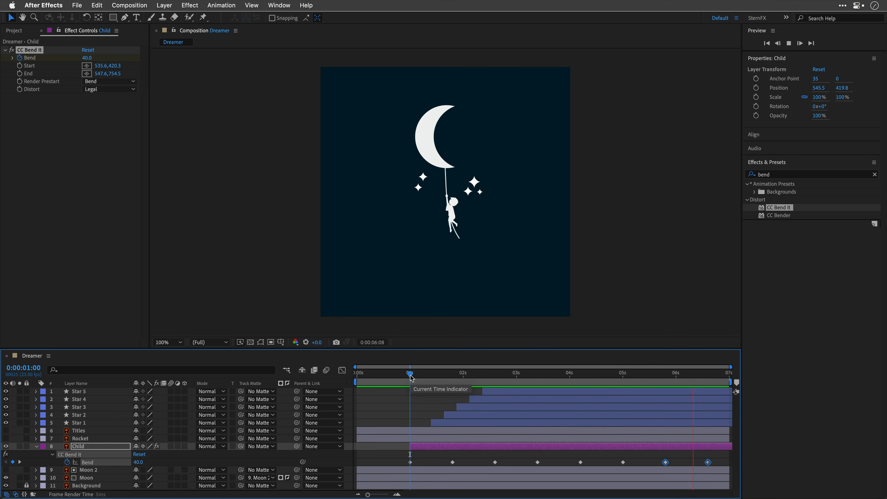
key("space")
left_click(88, 463)
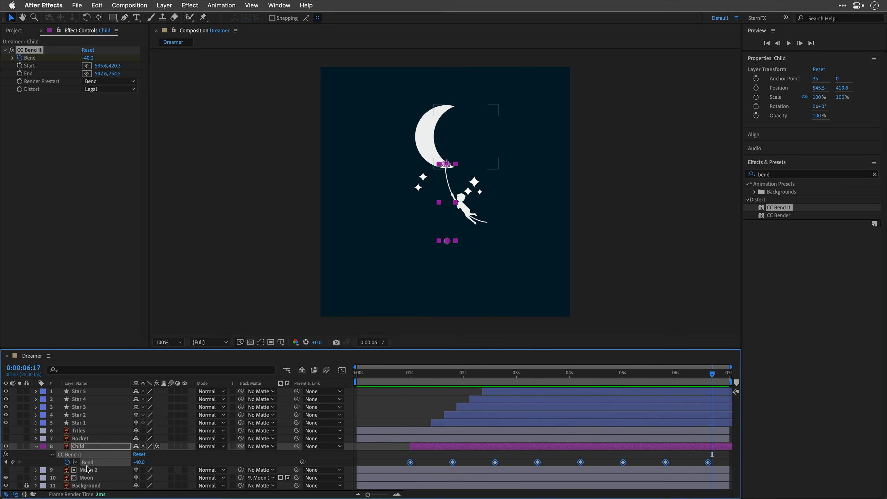
key("F9")
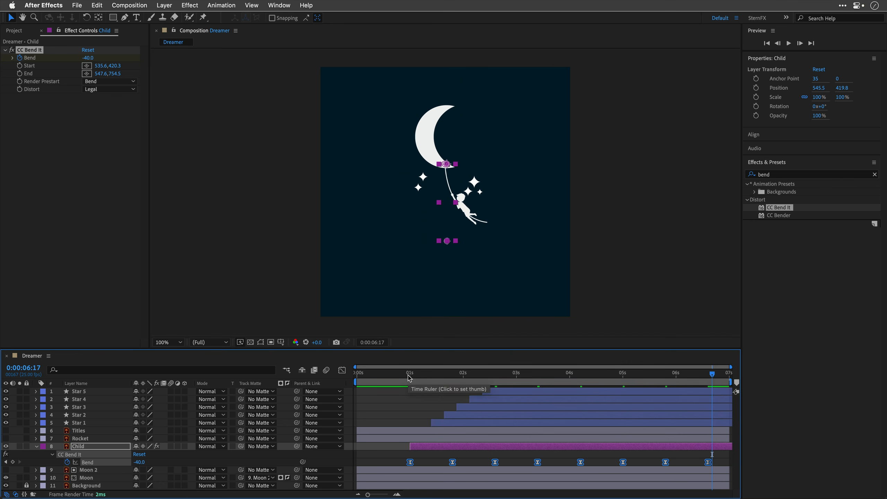
left_click(409, 378)
key("space")
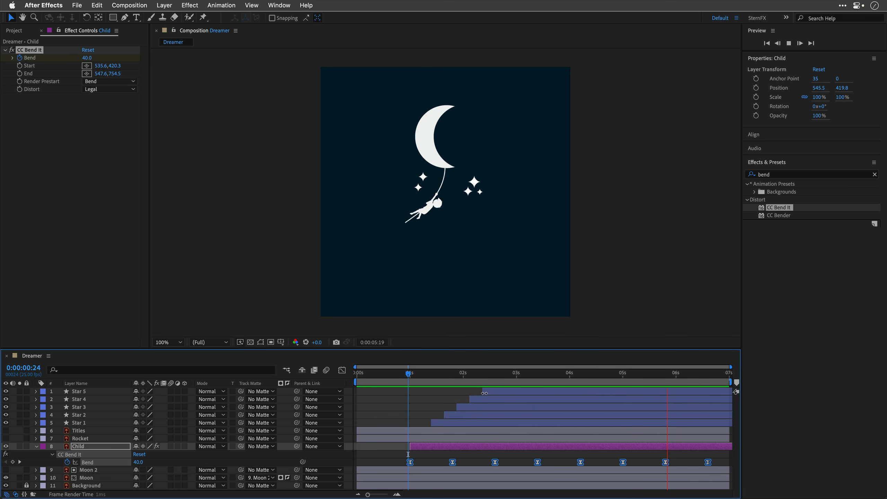
key("space")
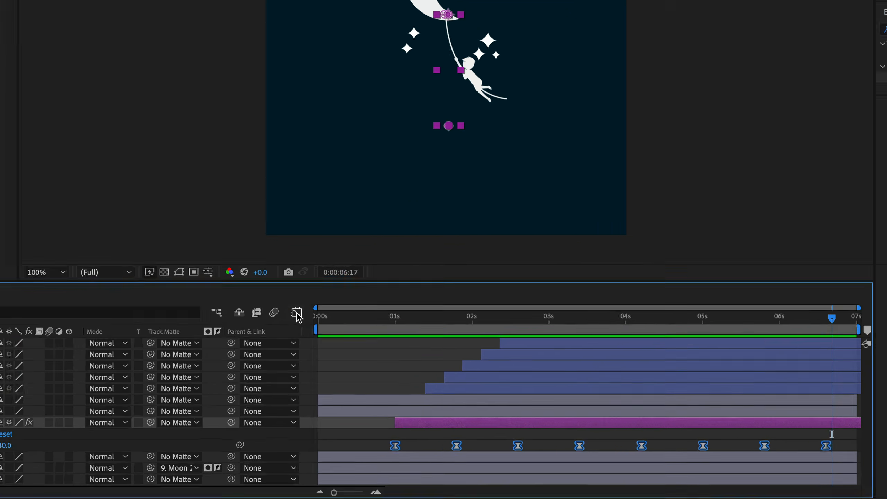
Taper the Bend value graph symmetrically from the first keyframe to 0 px at the last one, and preview the fading swing.
left_click(292, 308)
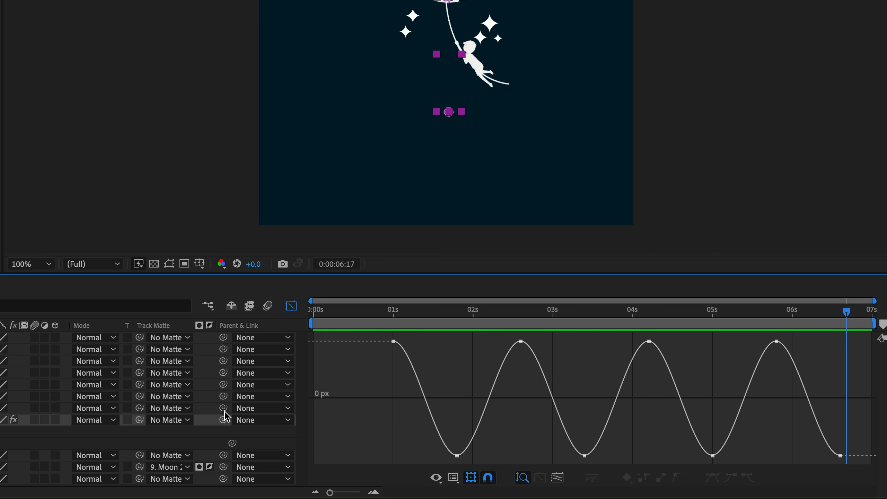
key("ctrl+a")
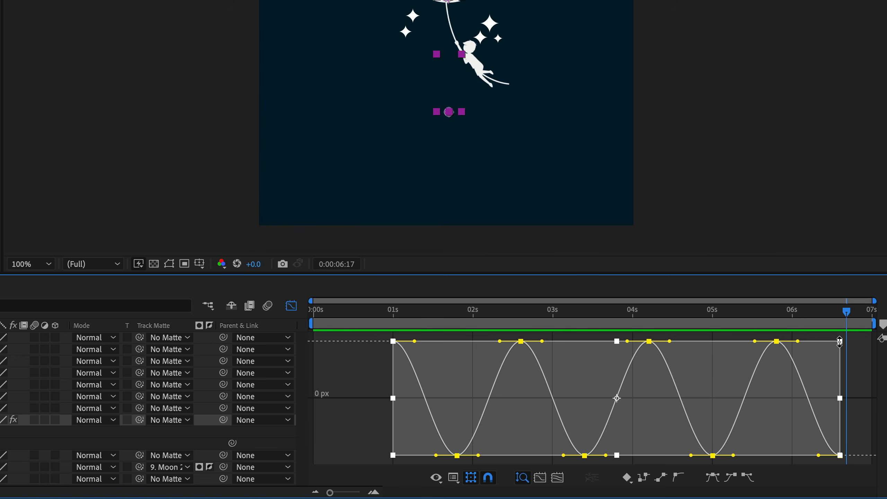
left_click_drag(840, 341, 842, 399)
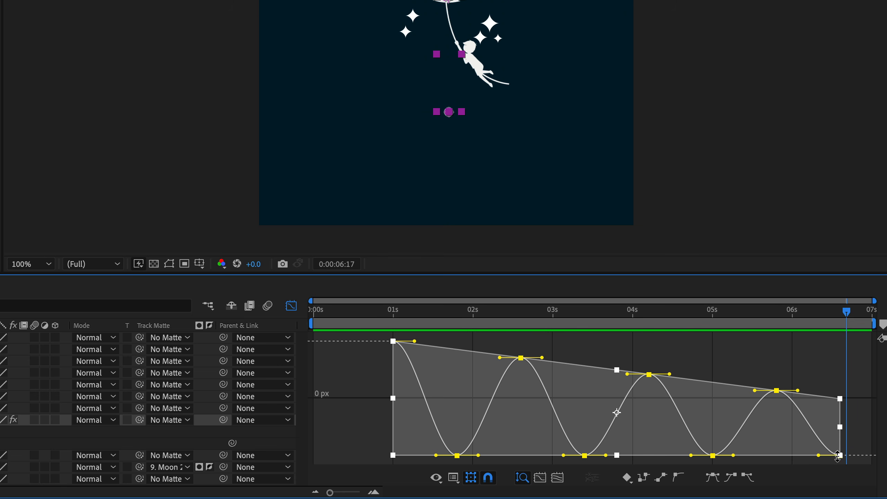
left_click_drag(841, 455, 843, 404)
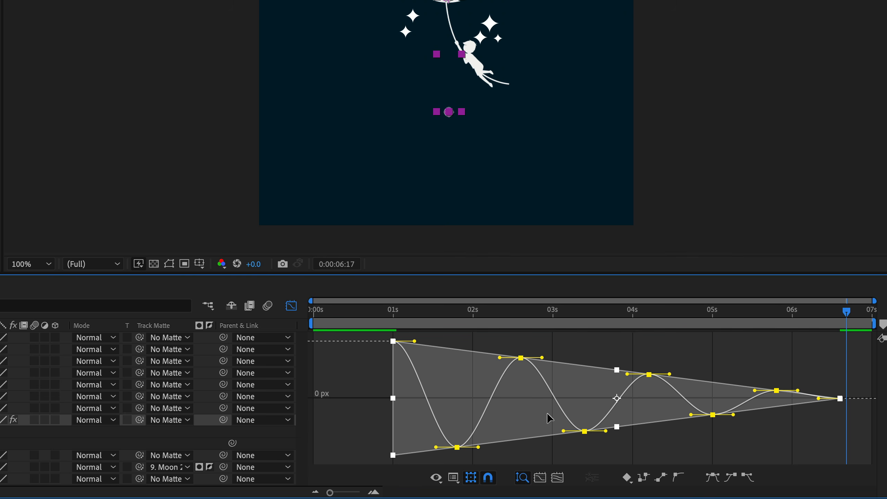
left_click(391, 311)
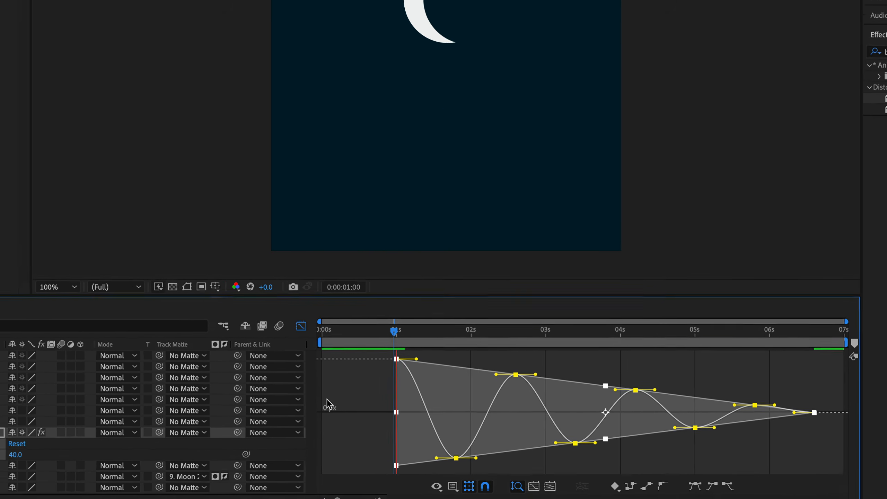
key("space")
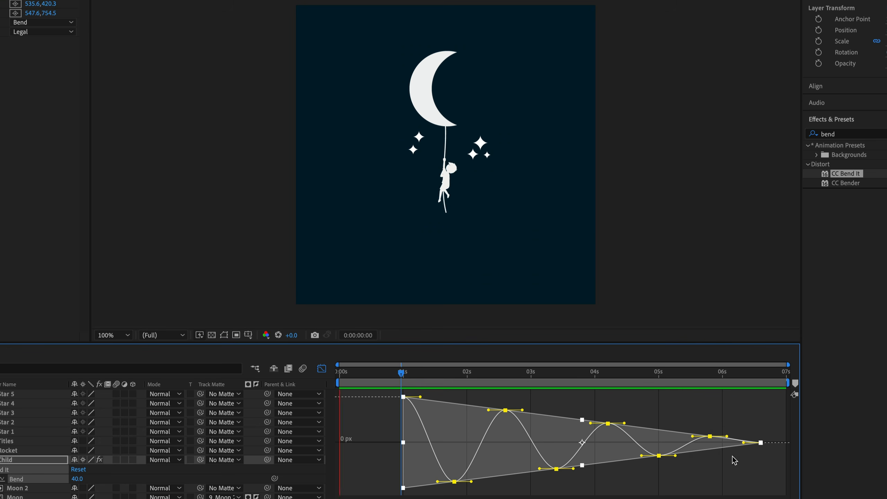
left_click_drag(743, 374, 786, 379)
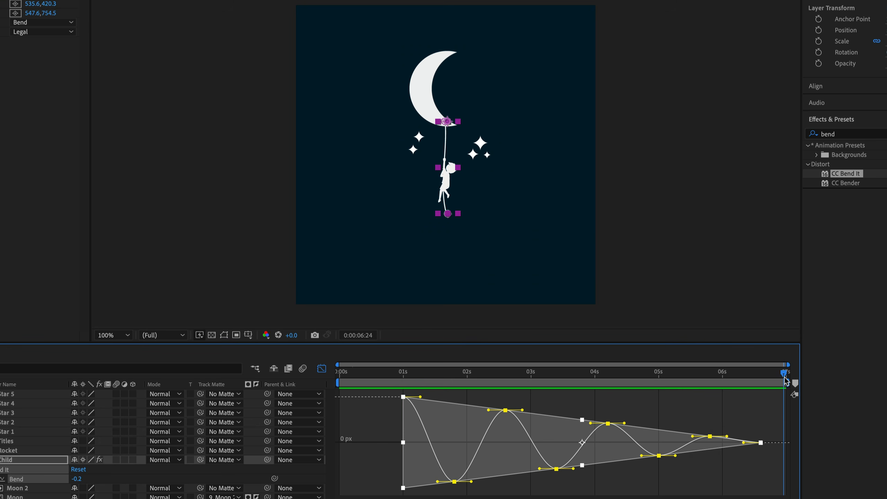
left_click(321, 369)
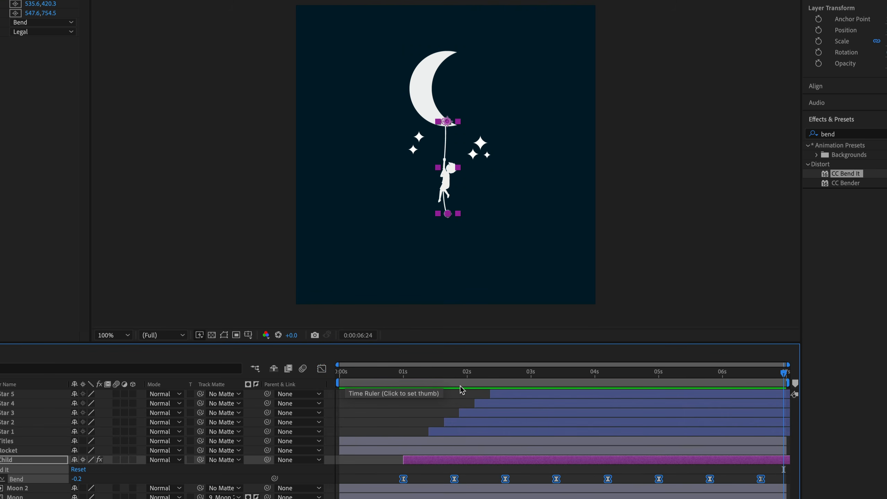
Add a Scale keyframe of 100% to the Child layer at 0:00:01:10.
left_click(406, 373)
left_click_drag(406, 374, 404, 374)
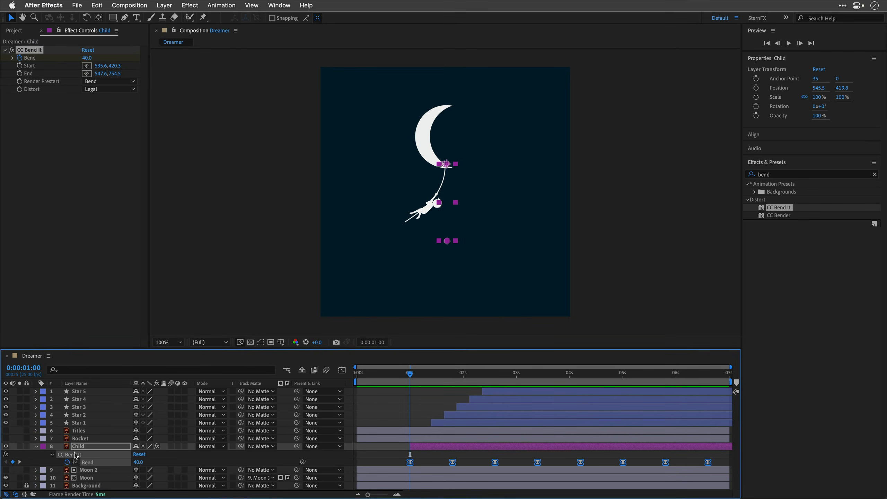
left_click(42, 460)
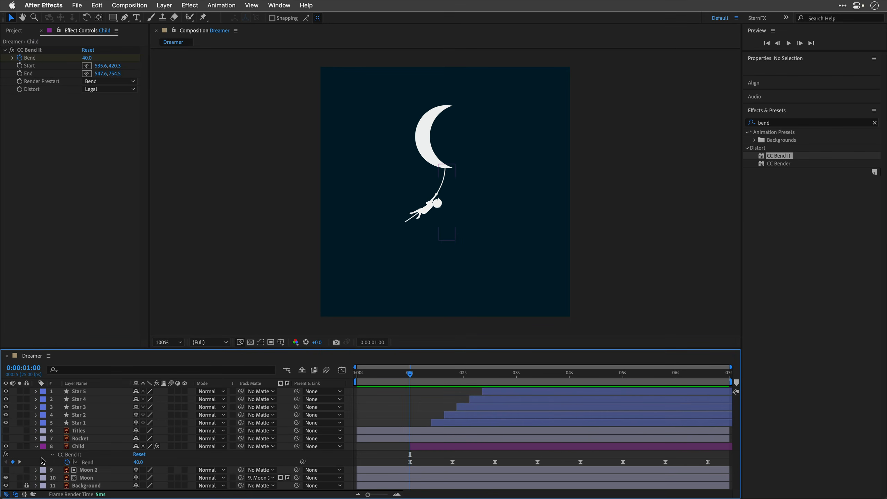
left_click(81, 448)
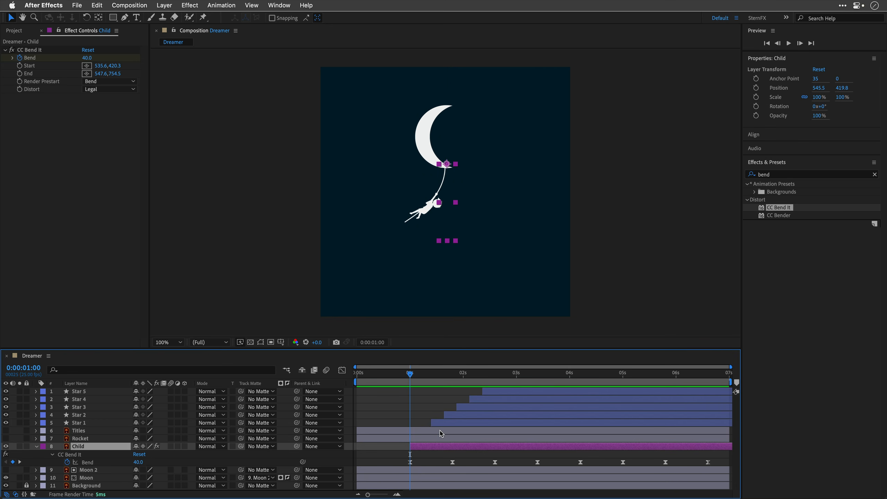
left_click(23, 368)
type("11")
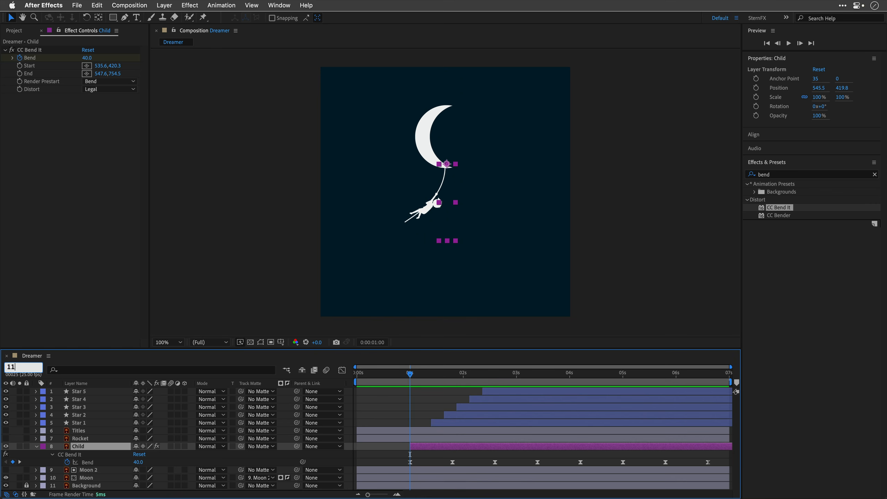
key("Return")
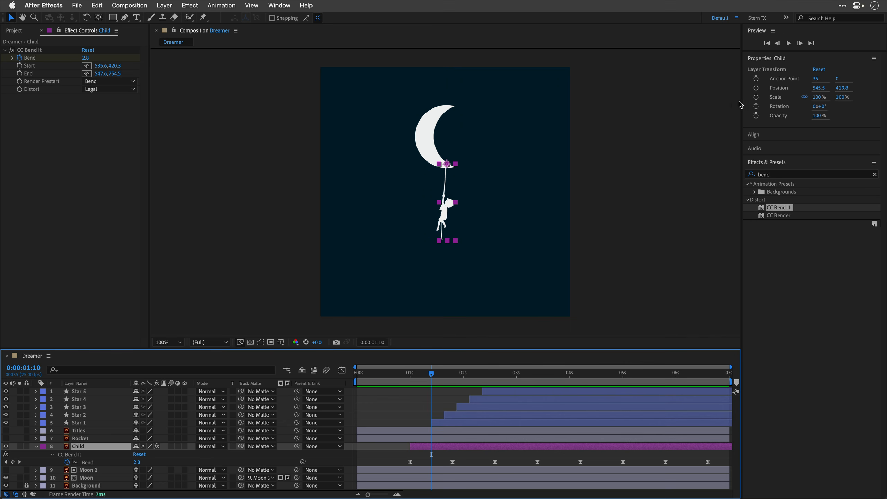
left_click(756, 98)
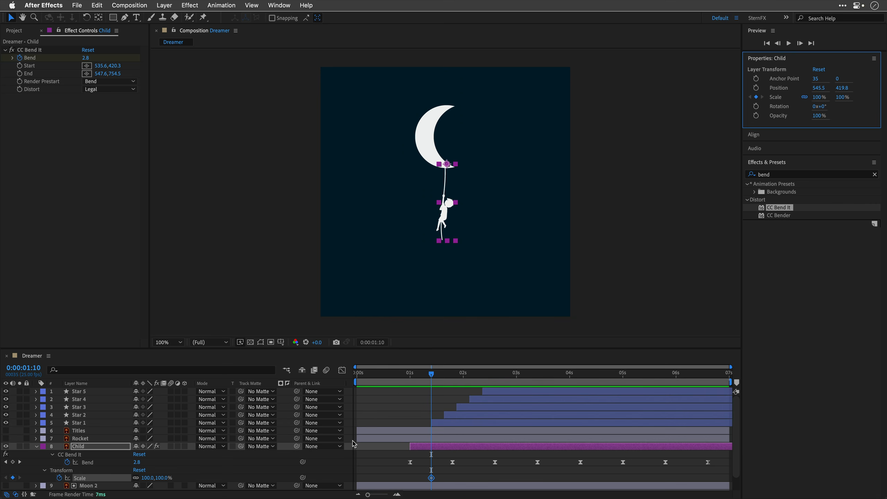
Set the Child layer's Scale to 0% at 0:00:01:00 and apply Easy Ease to both Scale keyframes.
key("j")
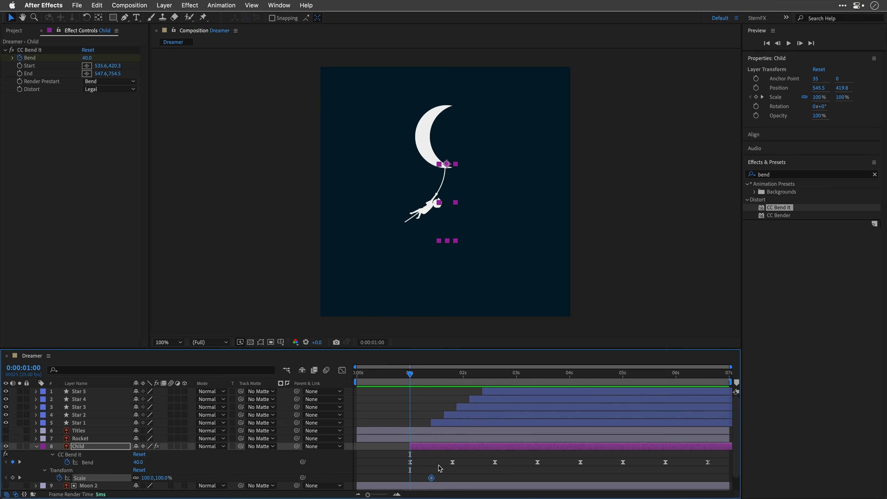
left_click(820, 97)
type("0")
key("Return")
left_click(81, 479)
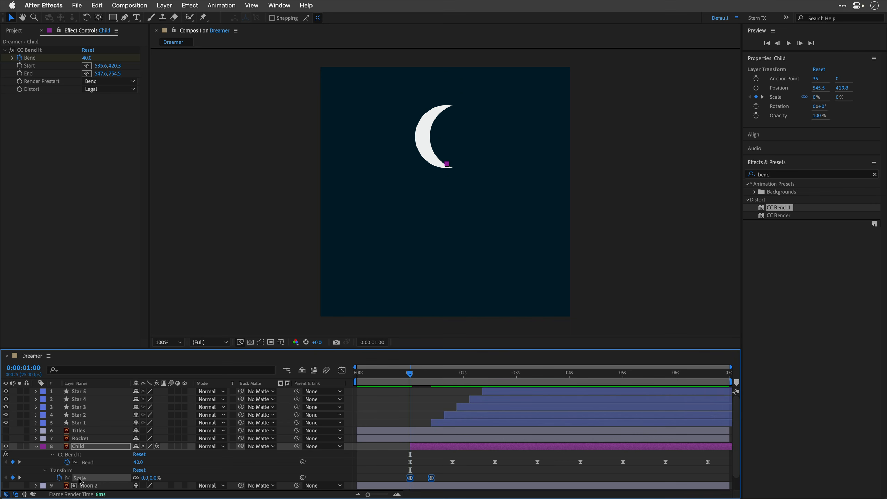
Preview the whole animation from 0:00:00:00 and collapse the Child layer's properties.
left_click_drag(363, 376, 358, 375)
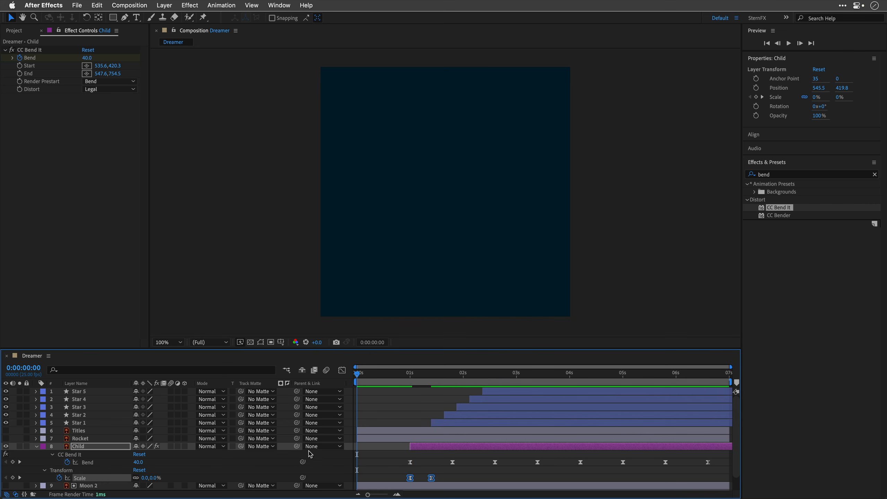
key("space")
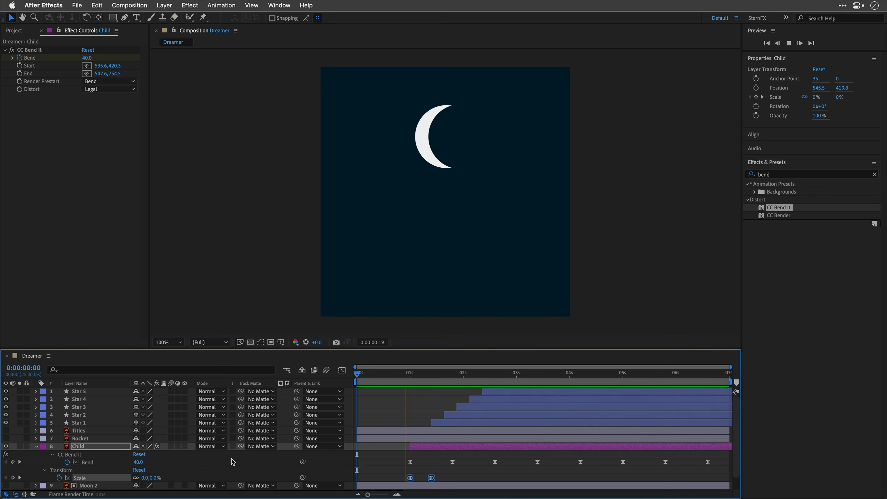
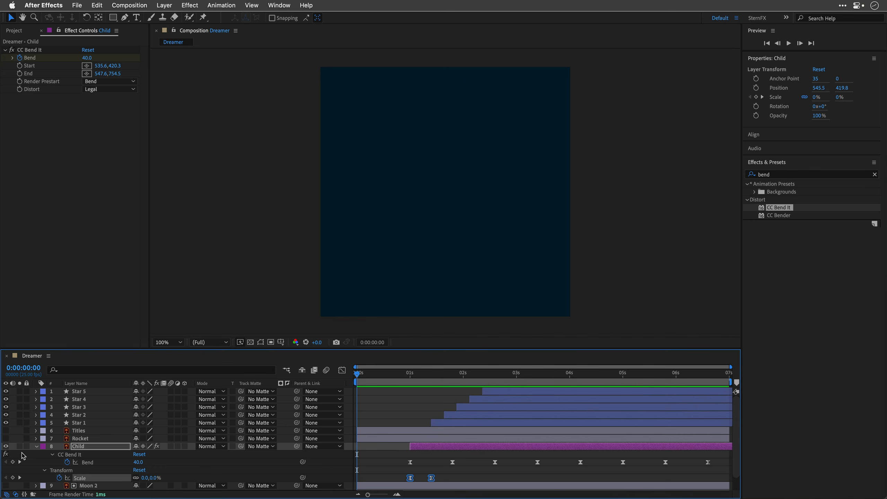
left_click(36, 446)
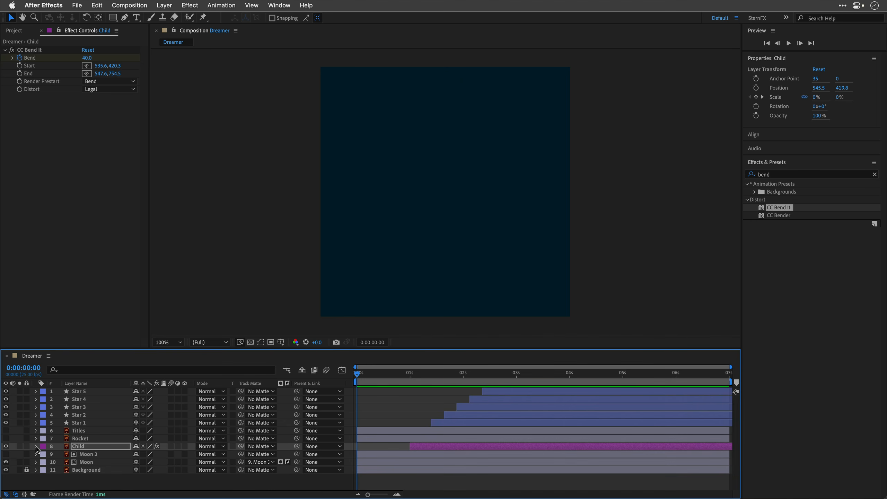
Make the Rocket layer visible and scrub through the composition to 0:00:06:24.
left_click(82, 440)
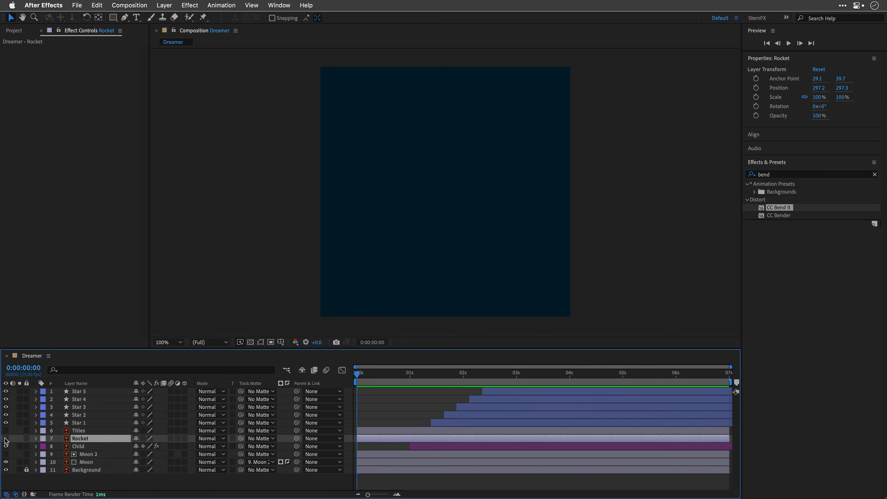
left_click(6, 439)
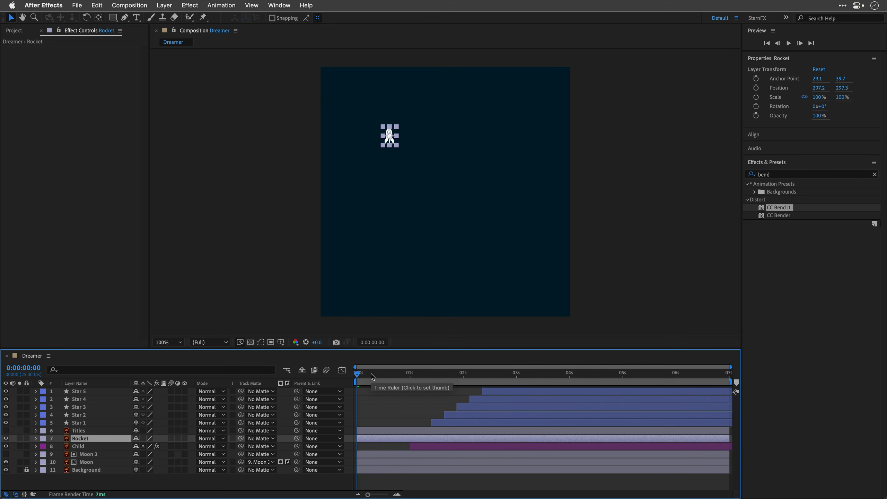
left_click_drag(361, 377, 754, 400)
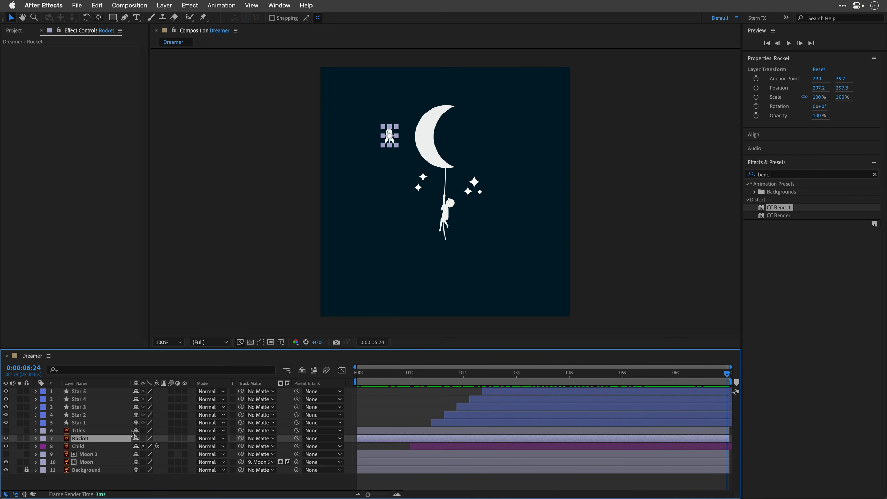
Give the Rocket layer an Orange label and shift the layer so it starts at 0:00:02:00.
left_click(42, 439)
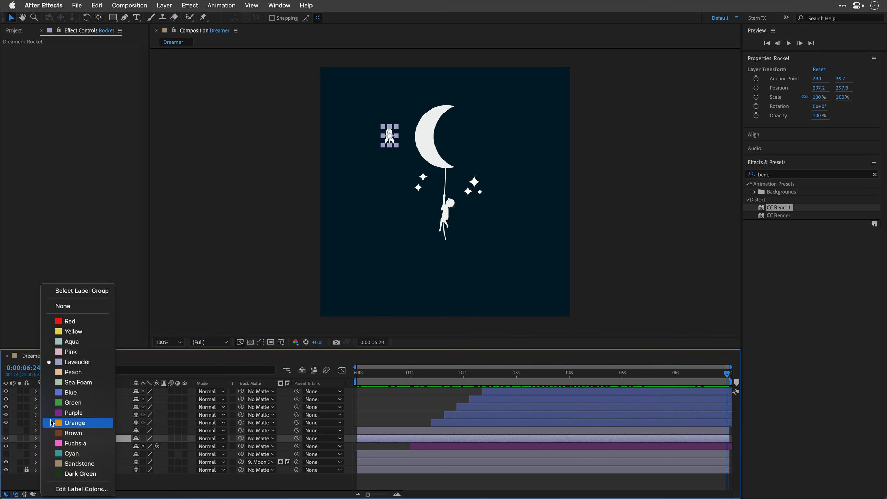
left_click(57, 425)
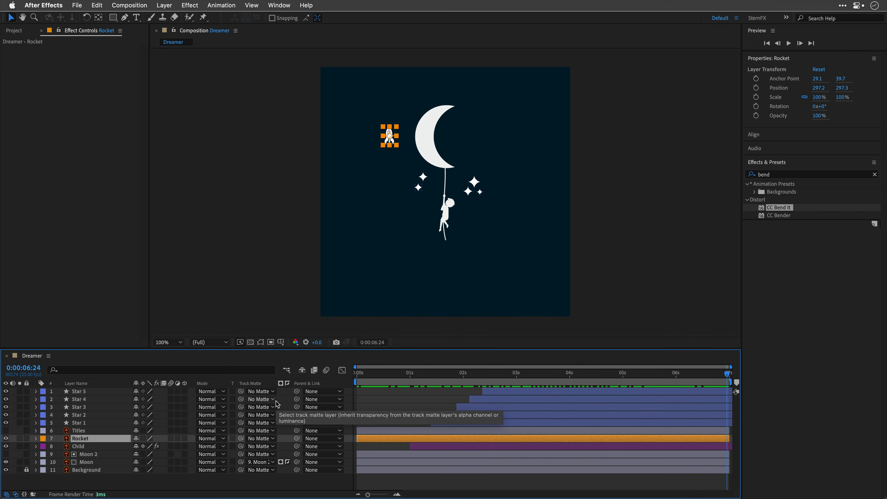
left_click(463, 374)
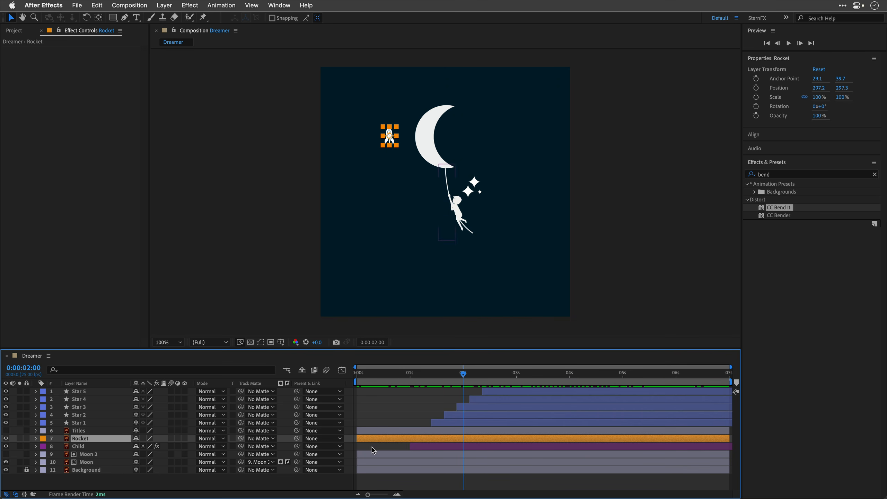
left_click_drag(363, 441, 469, 443)
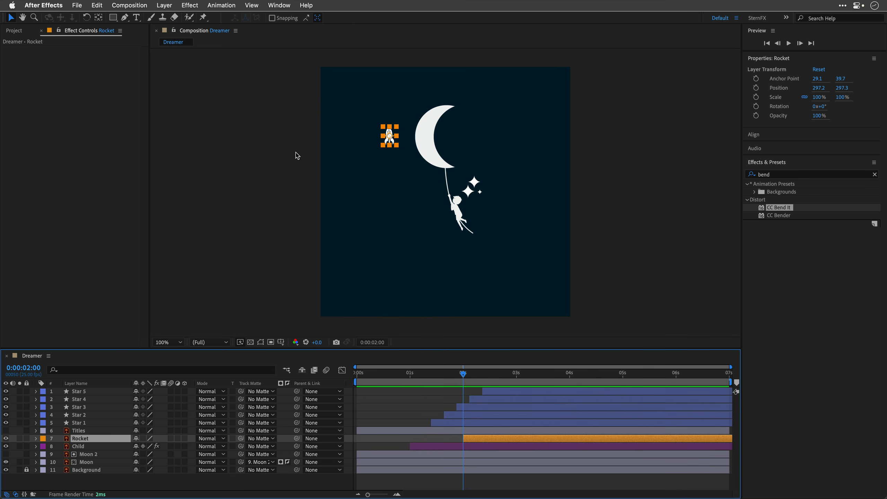
Show the rulers and place a horizontal and a vertical guide crossing at the Moon layer's anchor point.
left_click(251, 5)
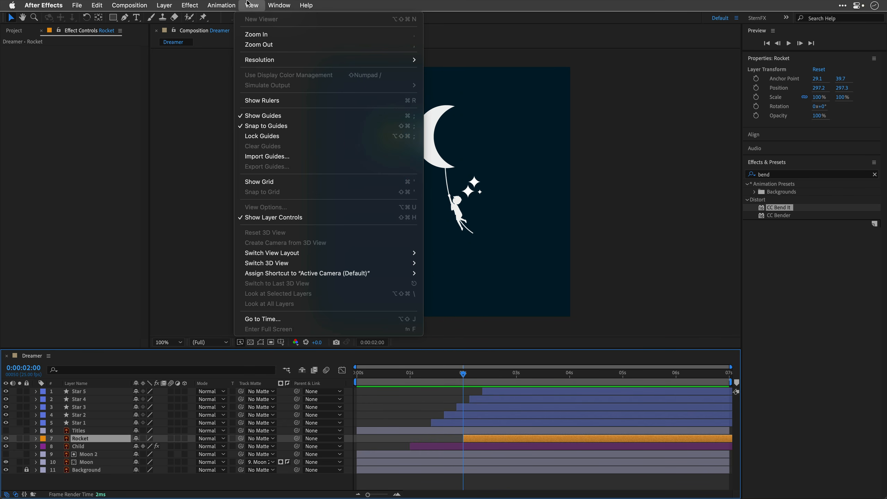
left_click(259, 101)
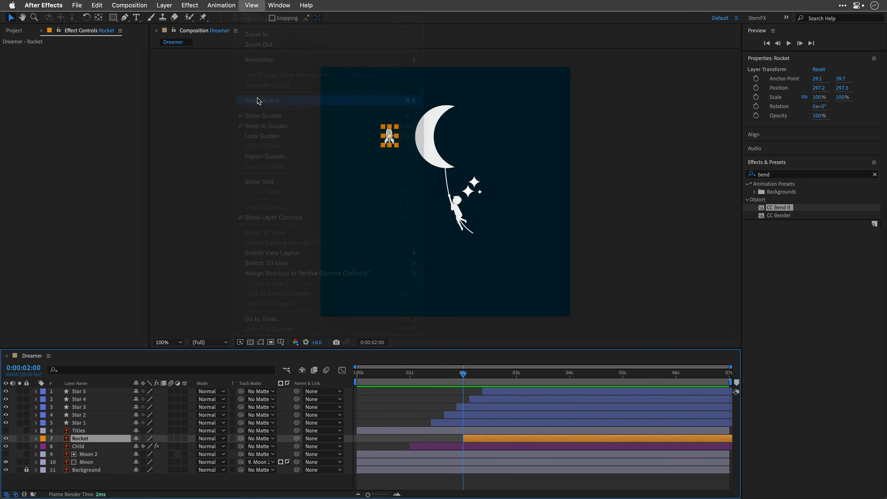
left_click(875, 175)
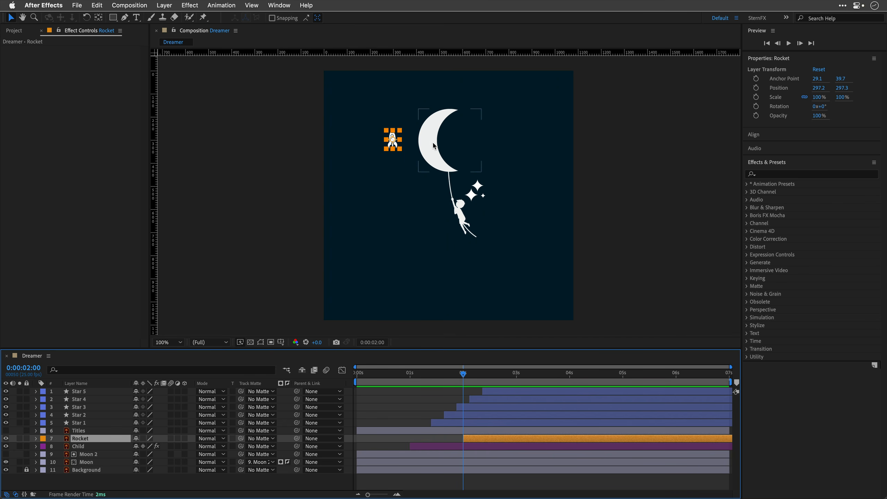
left_click(87, 464)
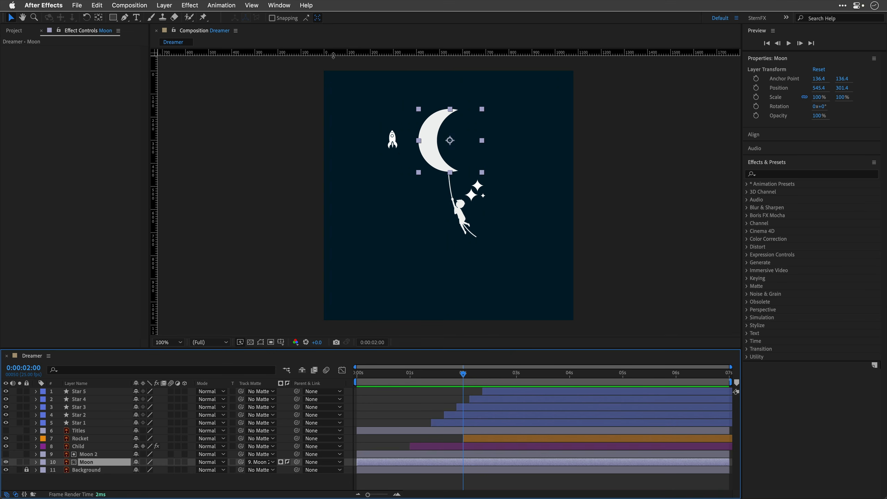
left_click_drag(326, 52, 327, 140)
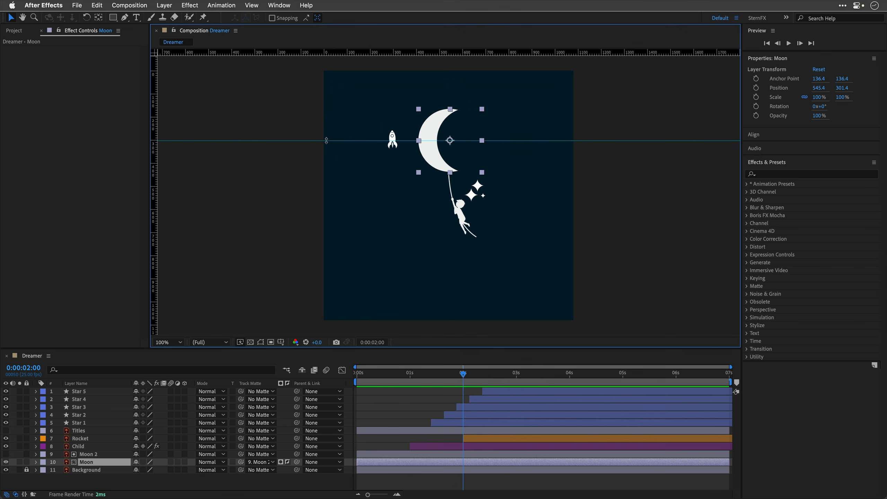
left_click_drag(156, 163, 450, 163)
Move the Rocket layer's anchor point to the guides' intersection at the moon's centre with the Pan Behind tool.
left_click(80, 439)
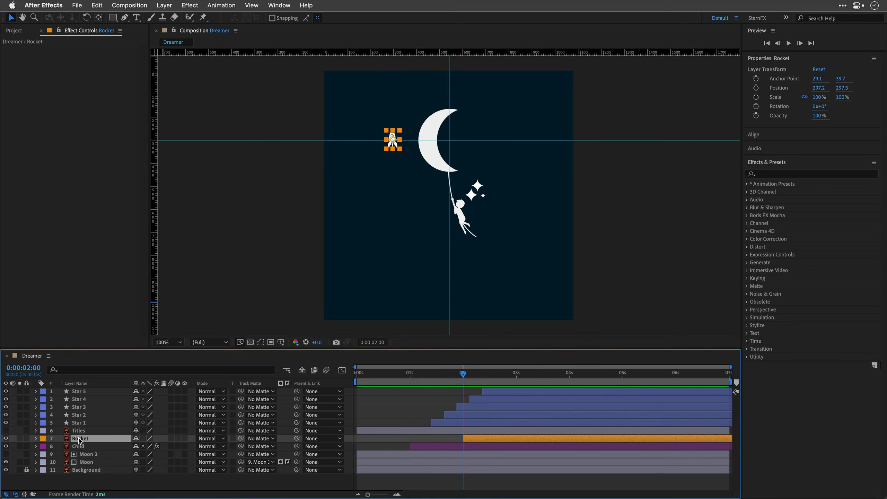
left_click(99, 17)
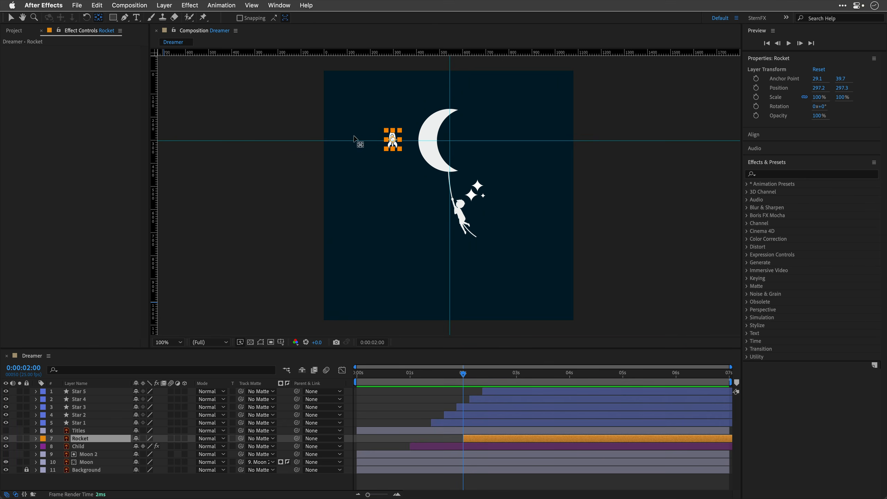
left_click(400, 148)
left_click_drag(400, 148, 417, 133)
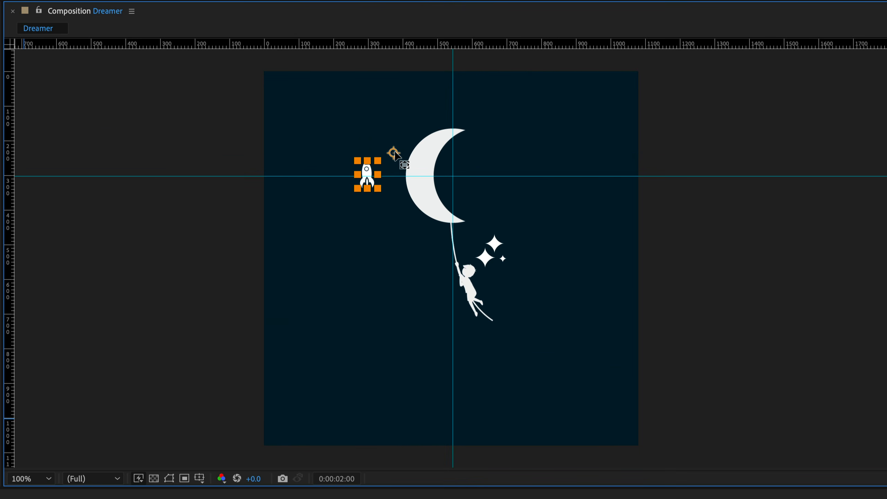
left_click_drag(395, 152, 453, 172)
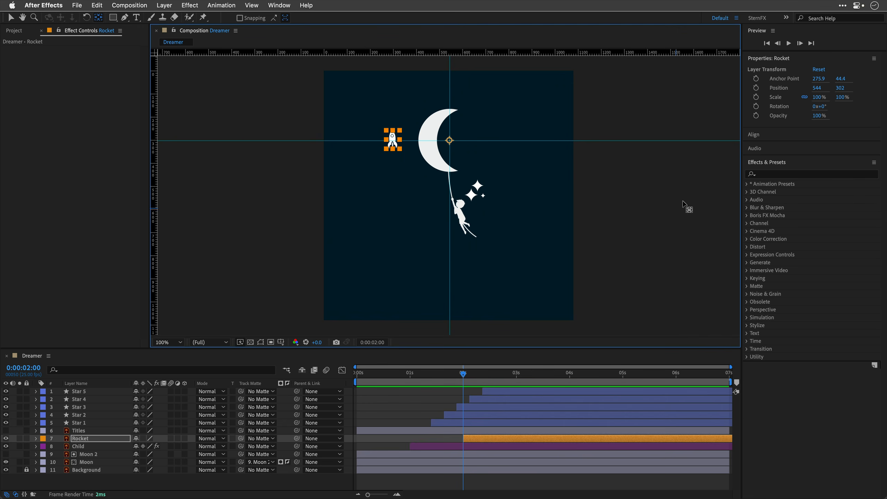
Set the Rocket layer's Rotation to -40° and keyframe it at 0:00:02:00.
left_click(823, 106)
left_click_drag(823, 106, 831, 132)
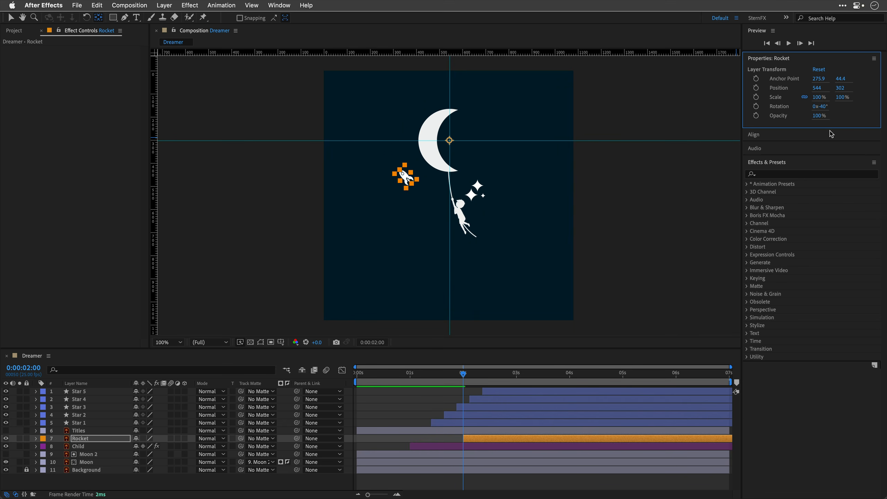
left_click(755, 107)
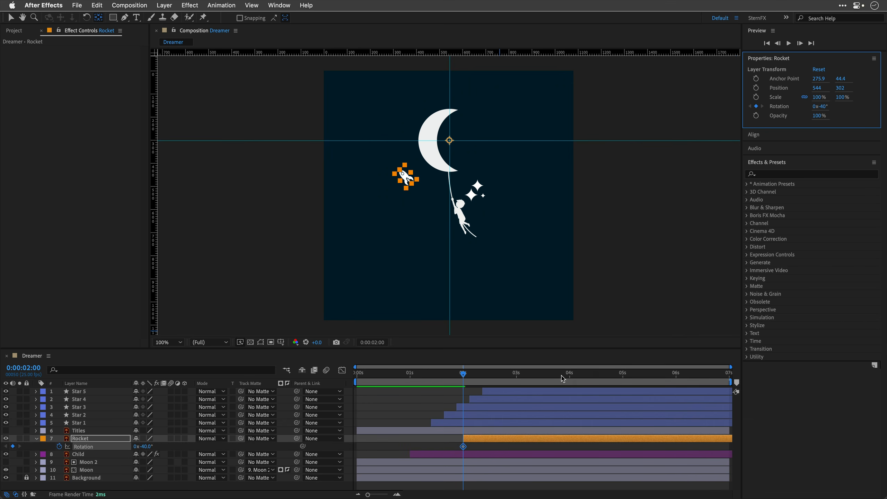
Add a Rotation keyframe of 220° to the Rocket layer at 0:00:06:24.
left_click(728, 375)
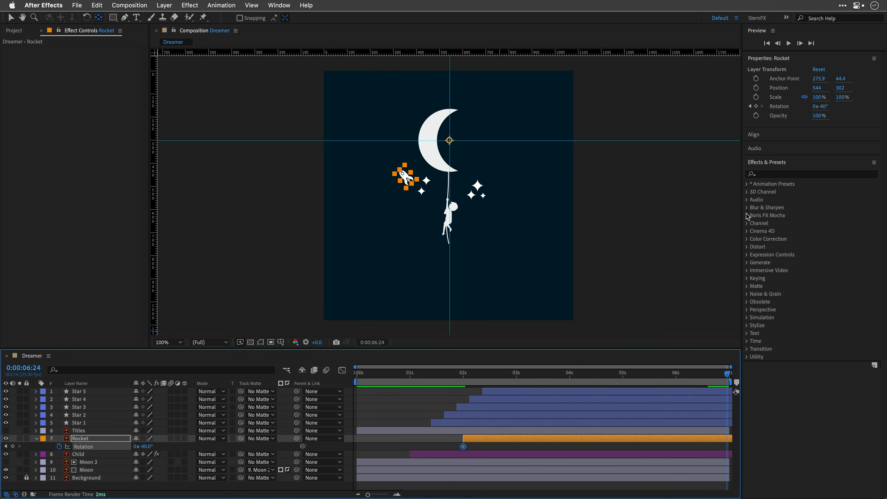
left_click(822, 107)
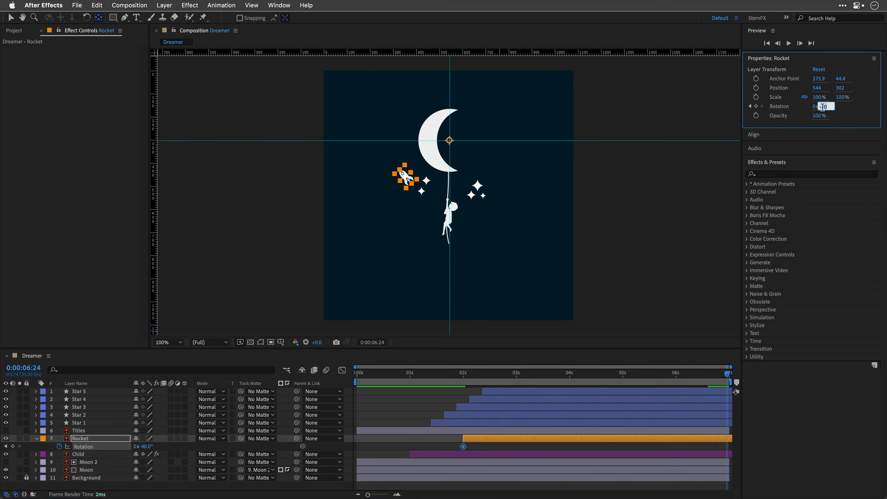
type("220")
key("Return")
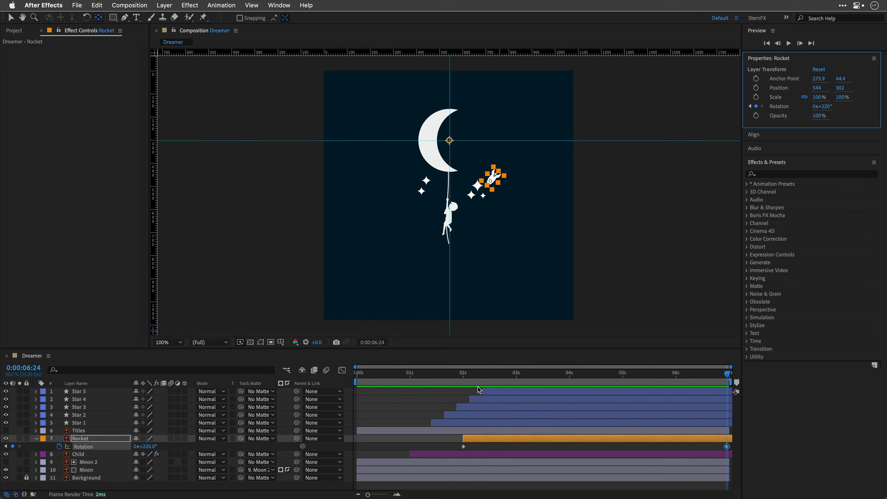
Try scaling the Rocket layer down to 5% at 0:00:02:00, and undo the scale change.
left_click(463, 376)
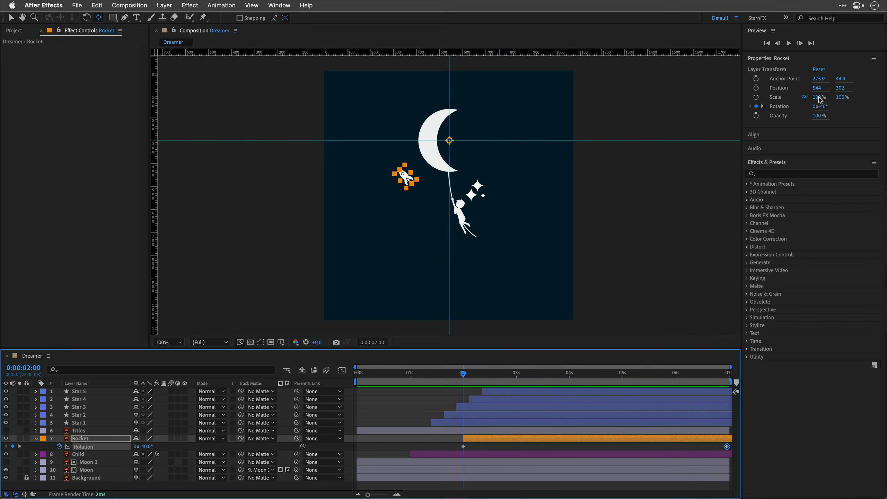
left_click_drag(821, 100, 786, 108)
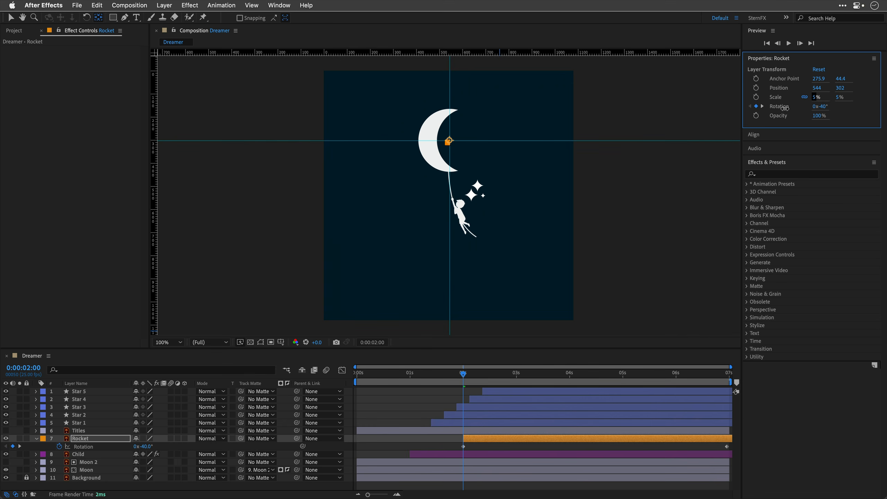
key("super+z")
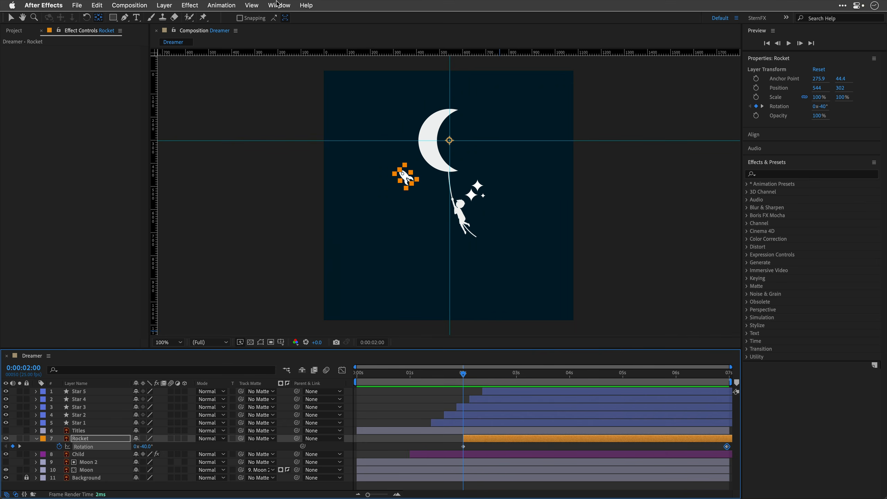
Hide the rulers and guides in the composition view.
left_click(256, 5)
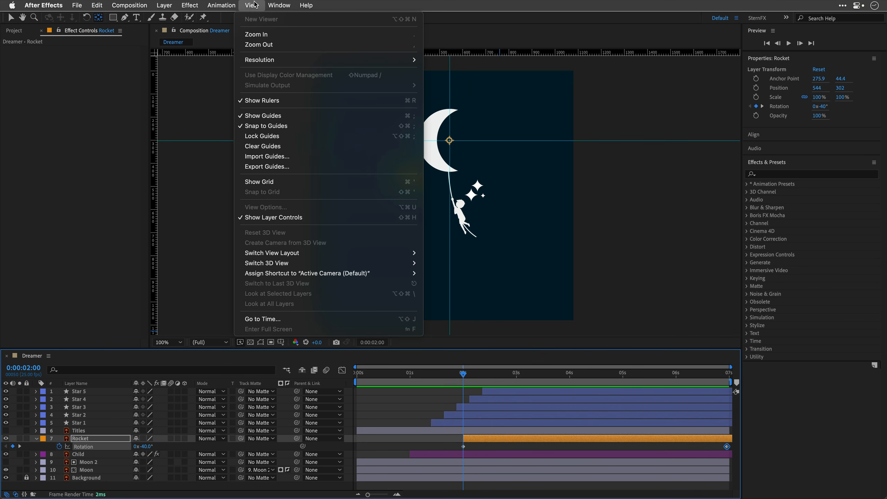
left_click(260, 100)
left_click(252, 5)
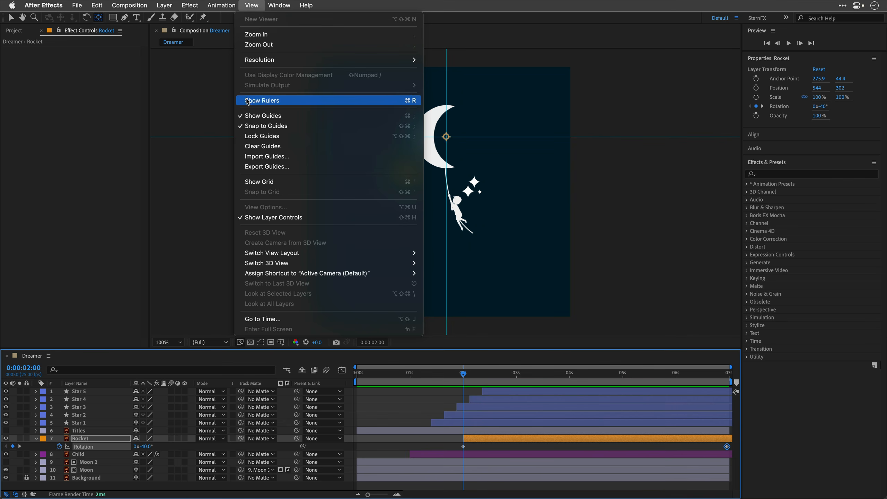
left_click(248, 116)
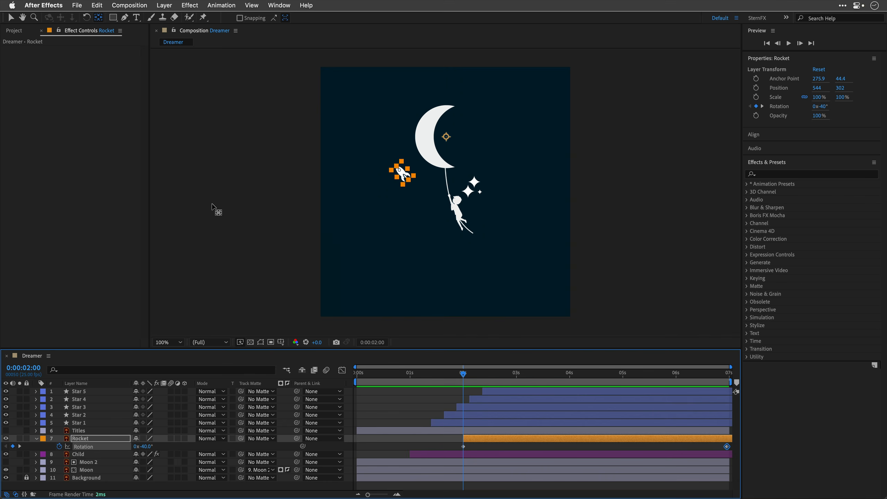
Set the composition view's magnification to Fit and switch back to the Selection tool.
left_click(180, 343)
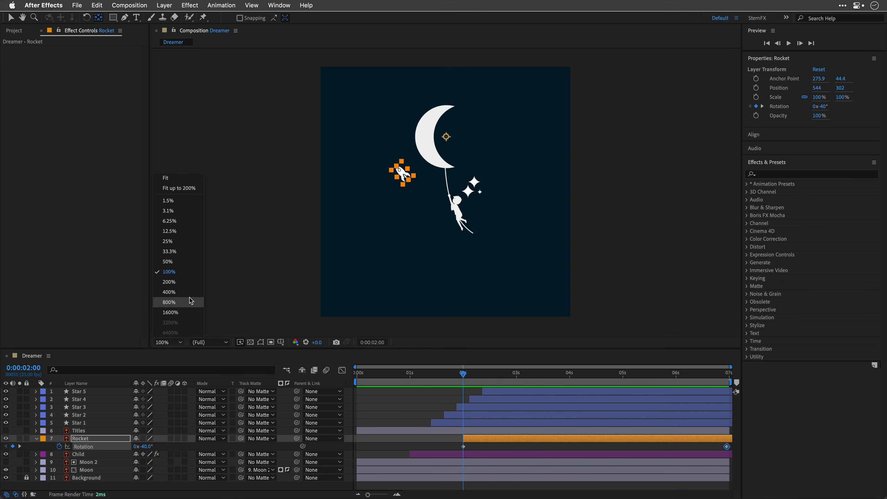
left_click(194, 178)
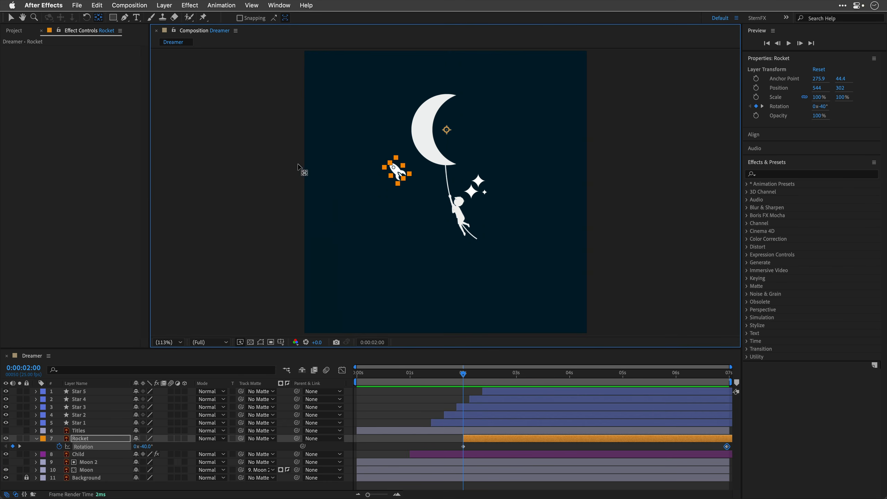
left_click(12, 18)
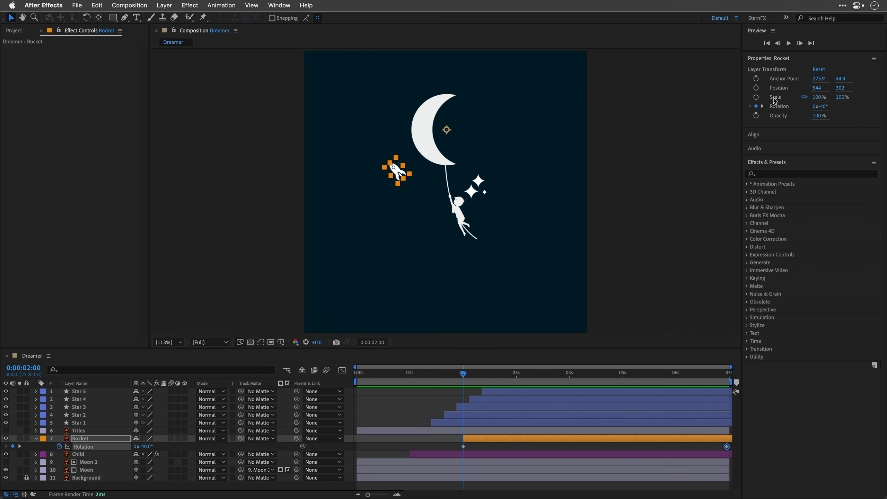
Apply the Distort category's Transform effect to the Rocket layer, then look at its properties in the timeline and collapse them.
left_click(746, 247)
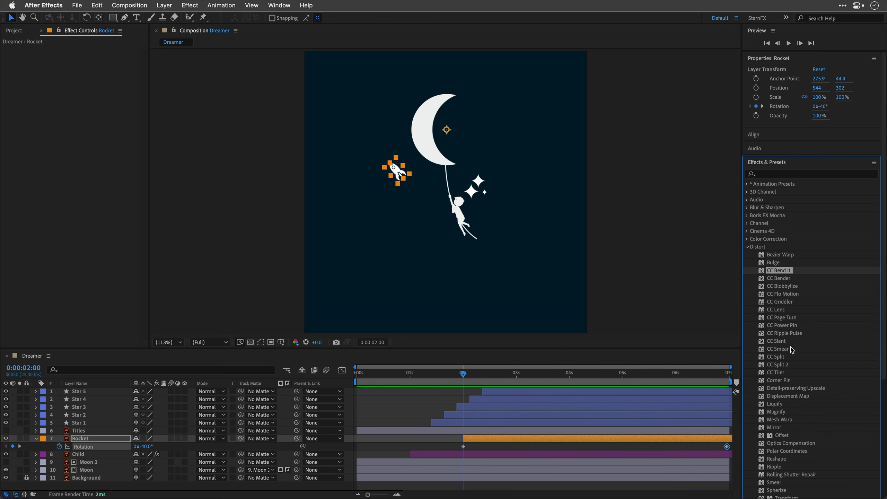
scroll(803, 397, "down", 5)
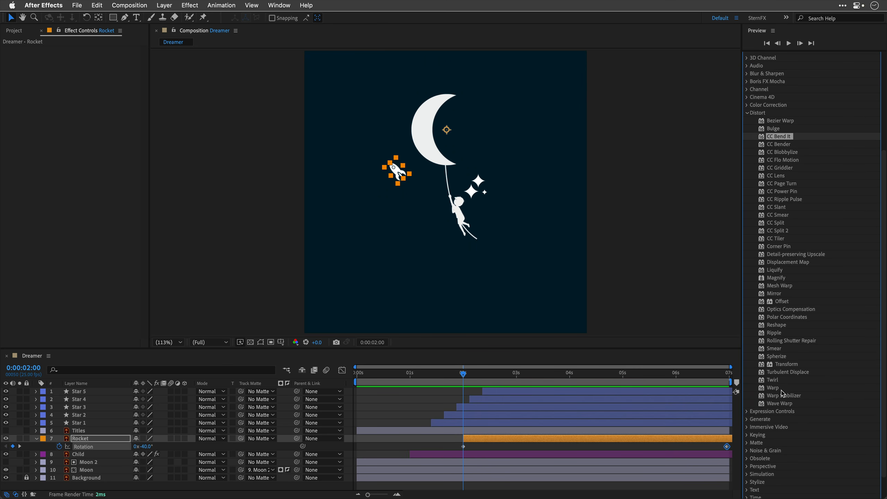
left_click(781, 366)
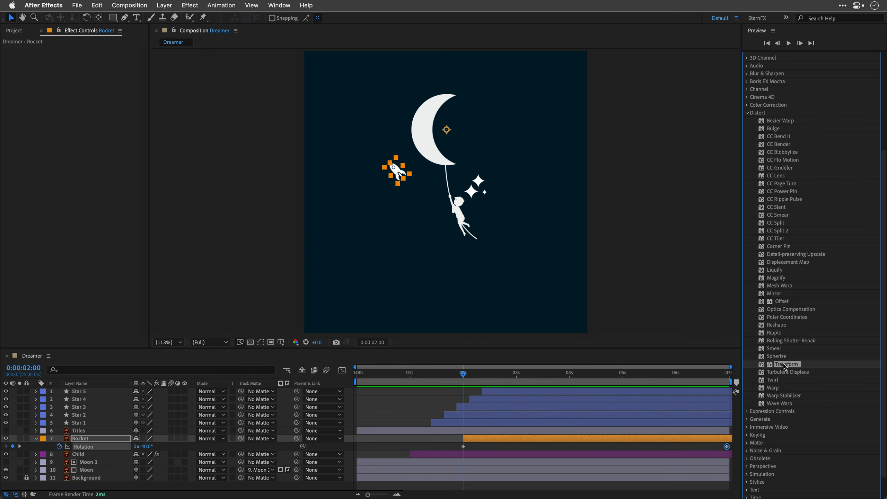
double_click(784, 365)
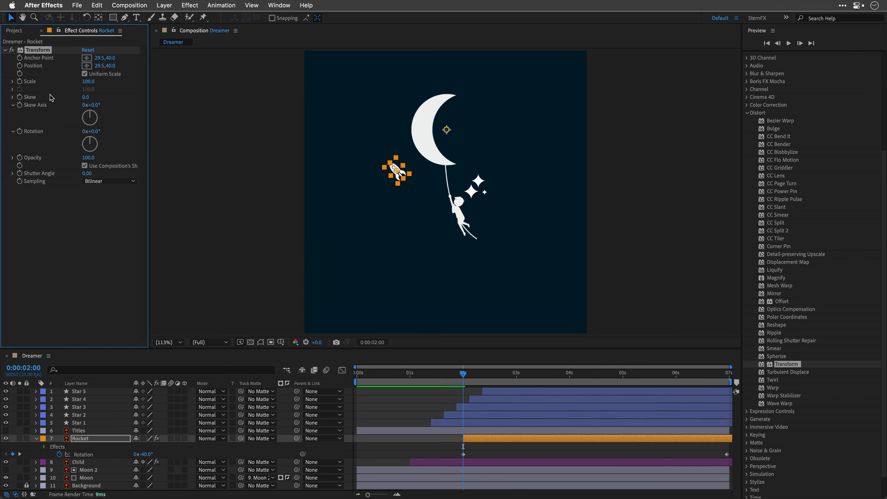
left_click(44, 447)
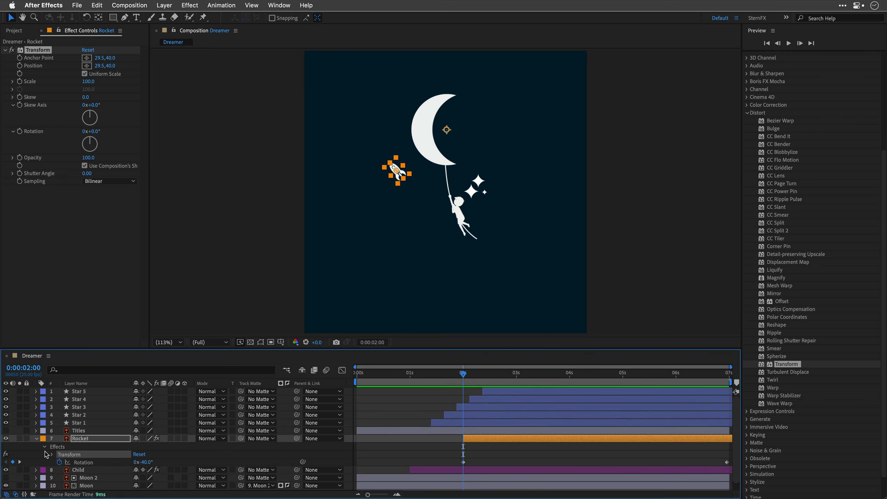
left_click(37, 440)
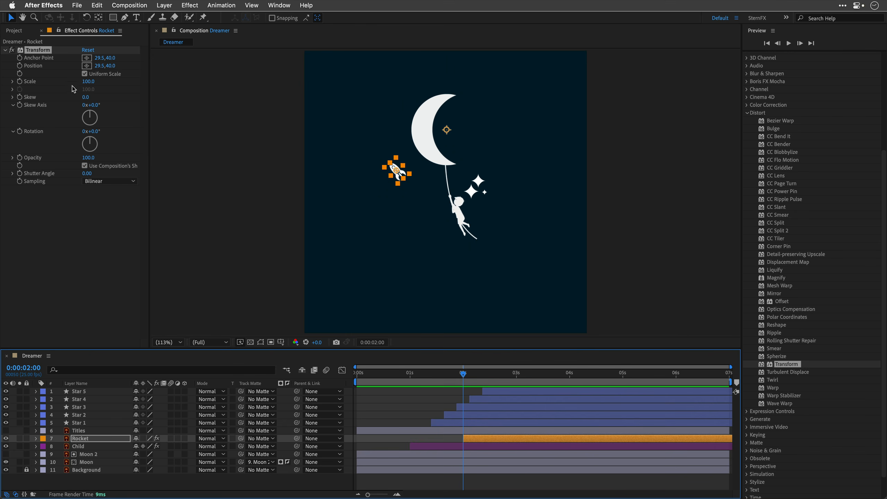
Set the Rocket's Transform effect Scale to 0 and turn on keyframing for it at 0:00:02:00.
left_click(87, 81)
type("29")
key("Return")
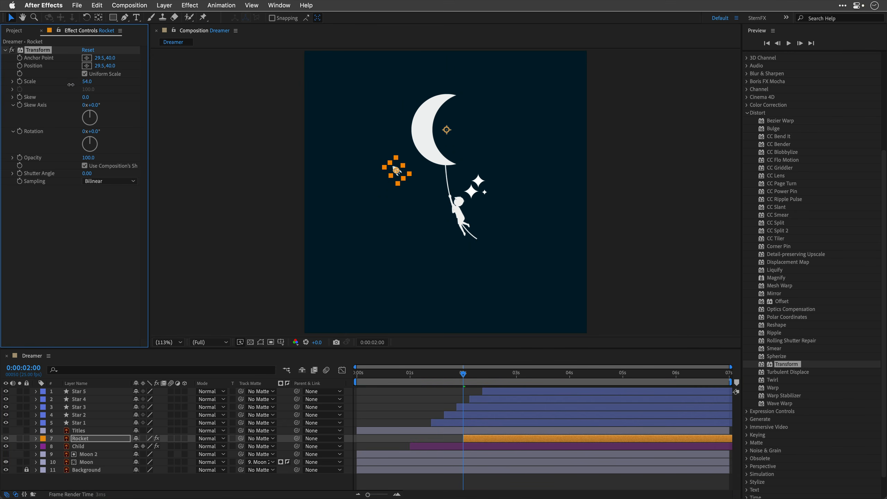
left_click(85, 82)
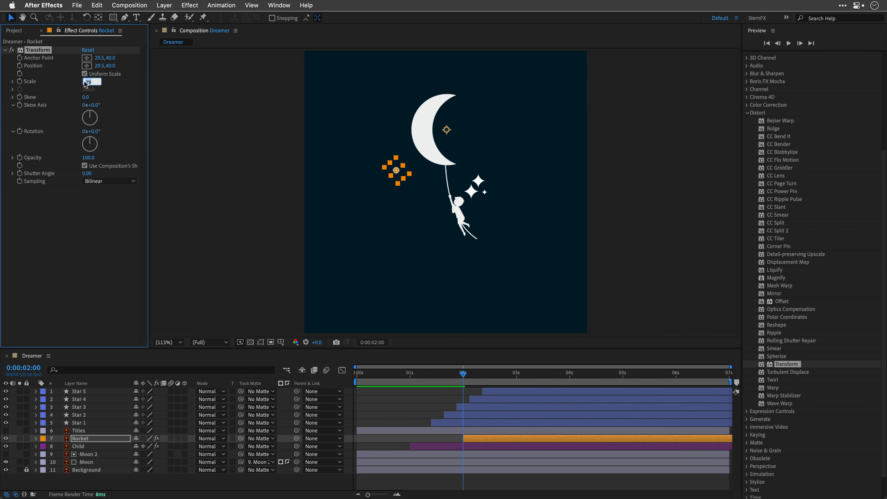
key("Return")
left_click(19, 82)
Add a Scale keyframe of 100 to the Rocket's Transform effect at 0:00:02:20.
left_click(38, 365)
type("2:2")
type("0")
key("Return")
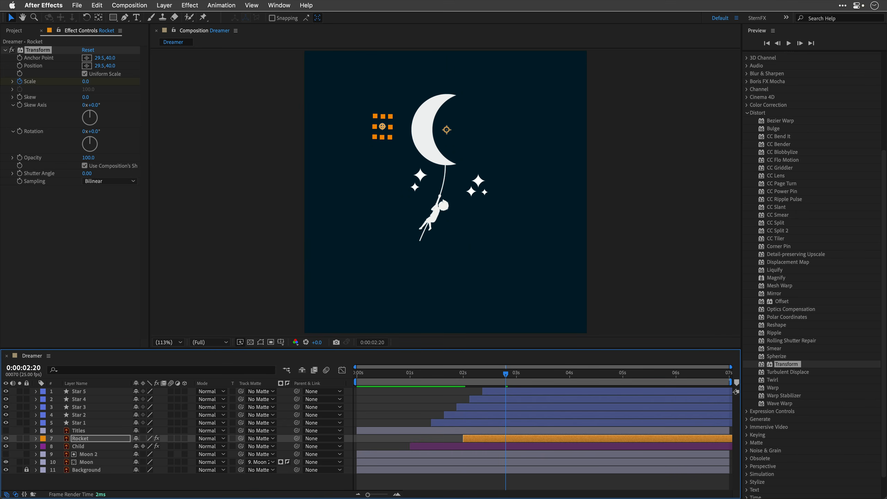
left_click(89, 84)
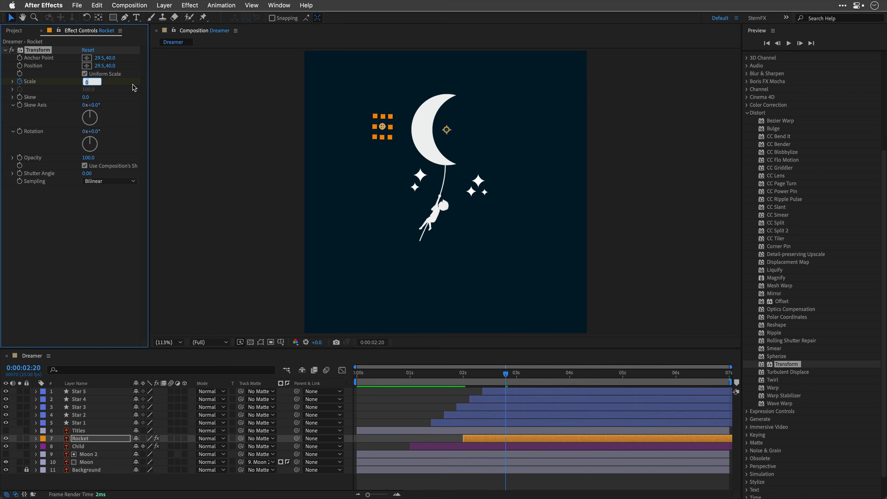
type("100")
key("Return")
Add a Scale keyframe of 0 to the Rocket's Transform effect at 0:00:06:24.
left_click_drag(507, 378, 744, 378)
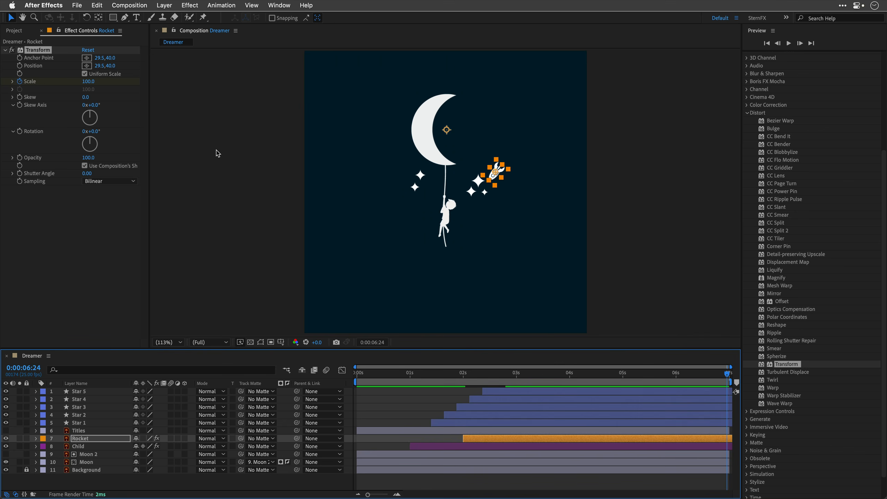
left_click(88, 82)
type("0")
key("Return")
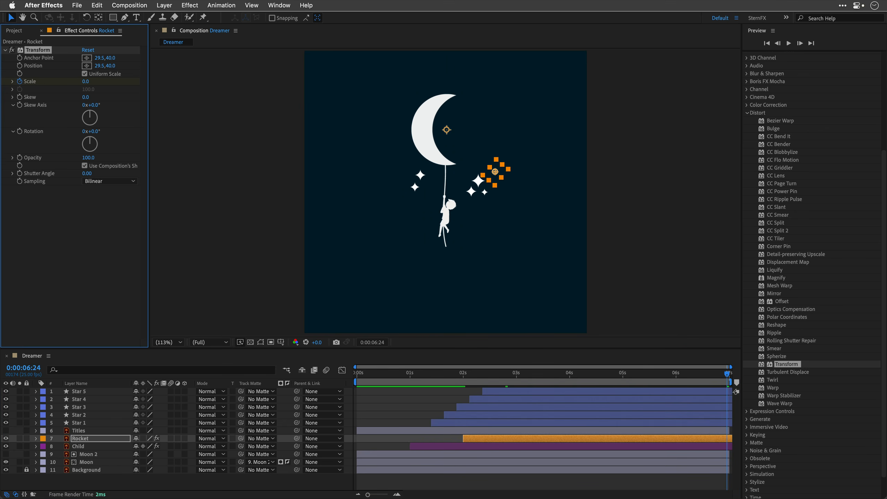
Preview the rocket's animation starting just before 0:00:02:00.
left_click(461, 373)
key("space")
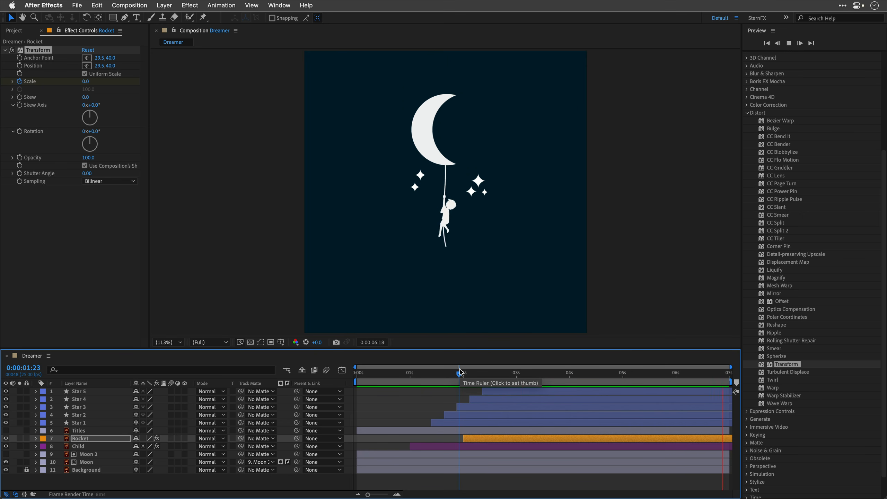
key("space")
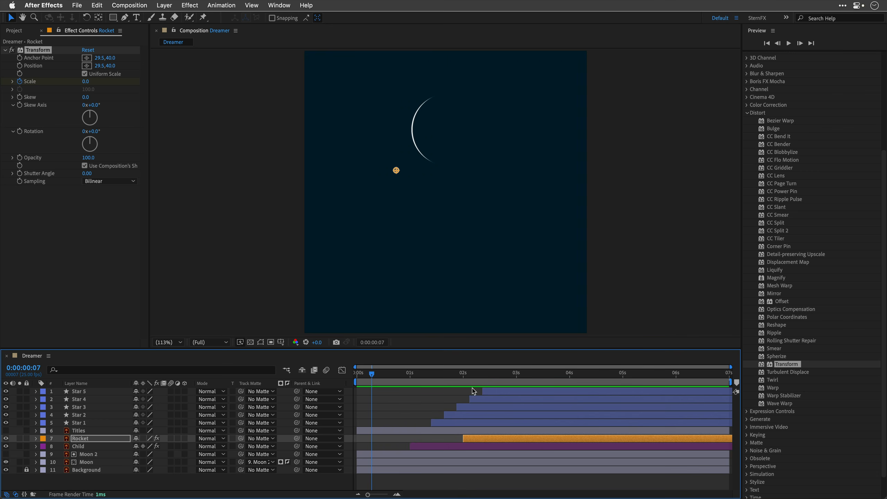
Apply Easy Ease to the Rocket's Transform effect Scale keyframe at 0:00:02:20 and preview the animation.
left_click(211, 6)
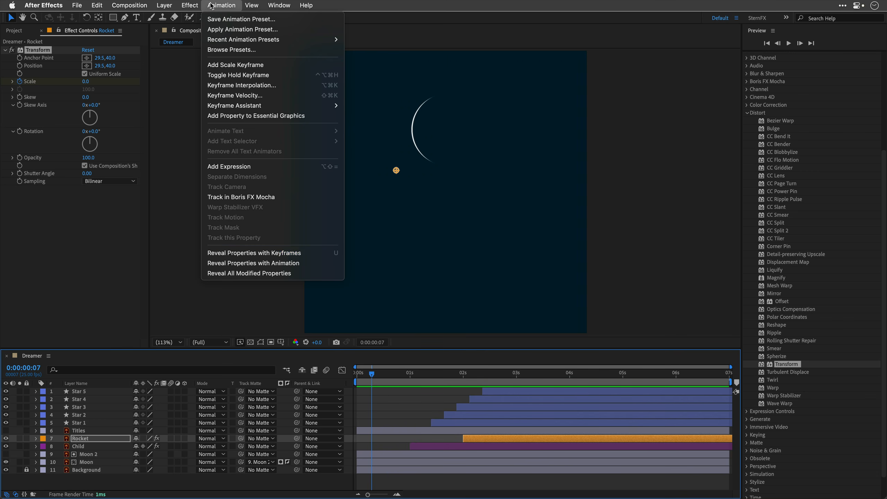
left_click(237, 253)
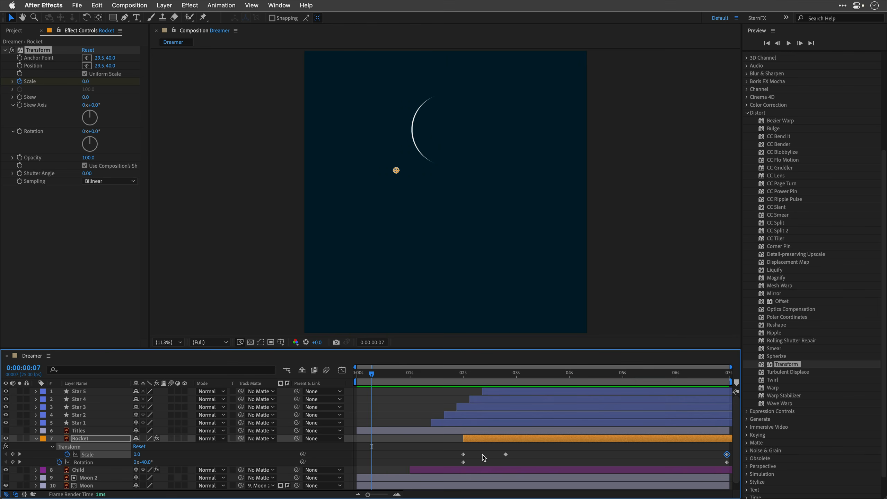
left_click(506, 454)
left_click(507, 374)
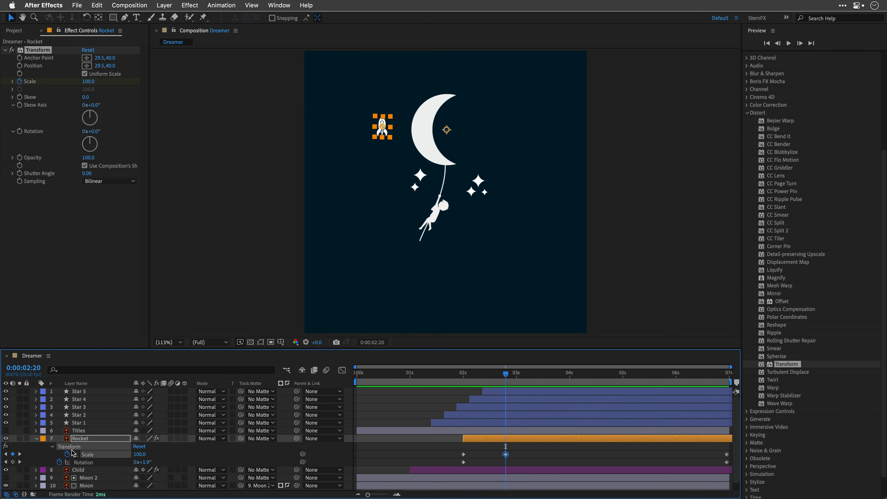
key("F9")
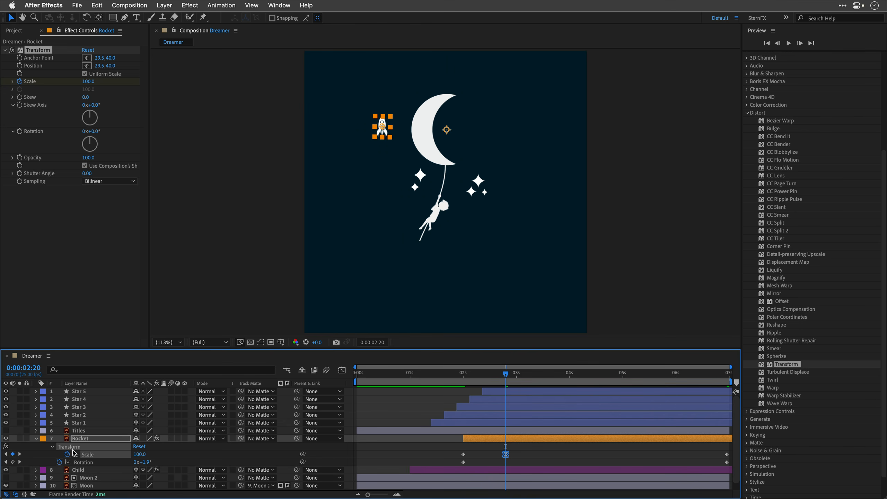
left_click(436, 377)
key("space")
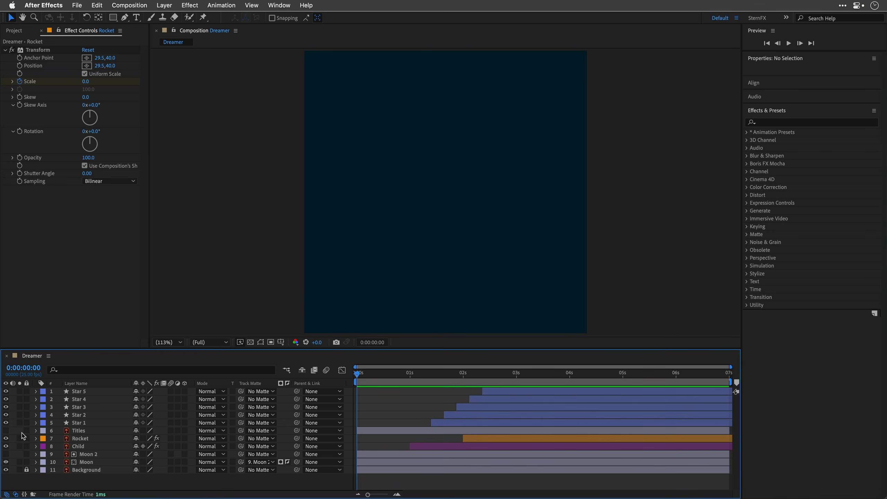
Make the Titles layer visible and open its original artwork for editing in Illustrator.
left_click(6, 430)
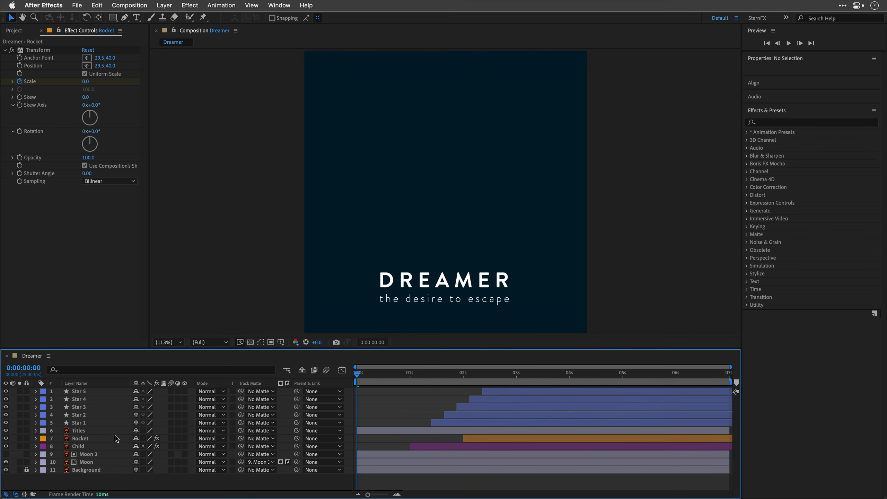
left_click(80, 431)
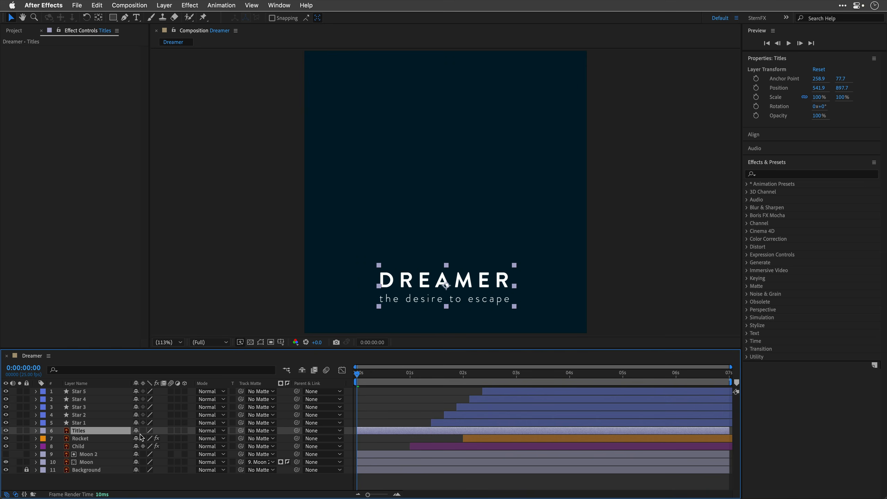
left_click(171, 3)
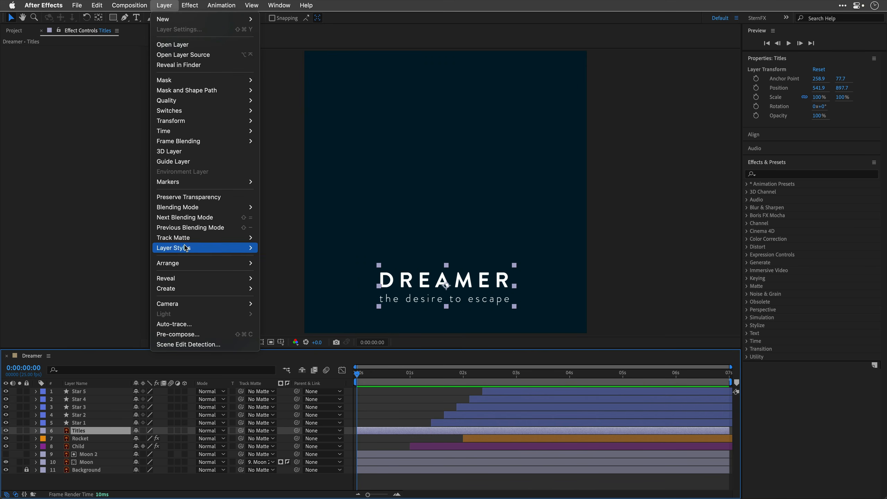
mouse_move(188, 287)
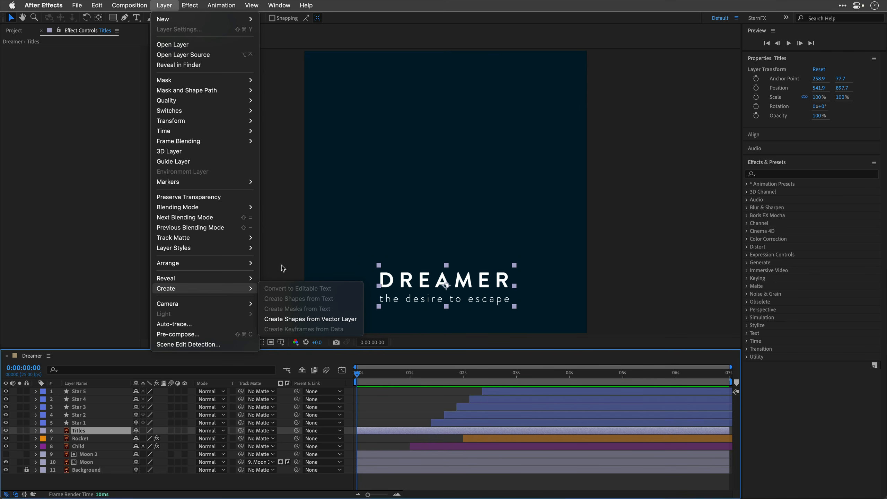
mouse_move(96, 3)
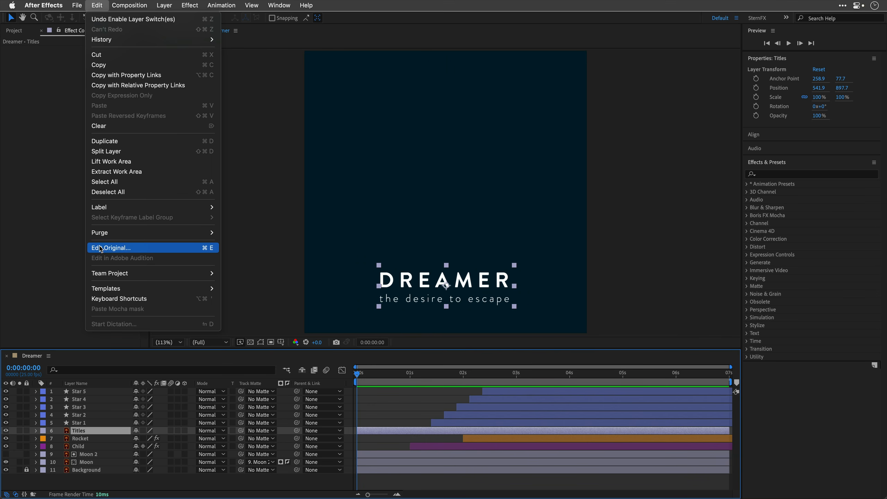
left_click(114, 248)
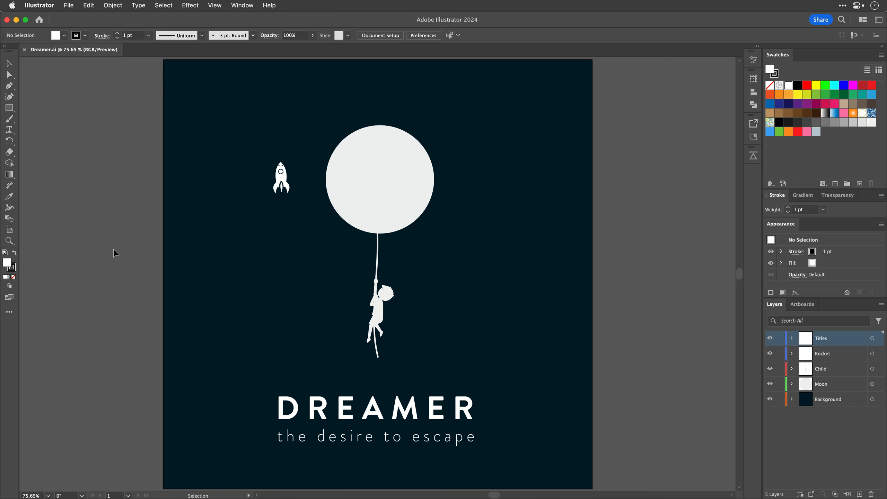
Copy the DREAMER title text object in the Illustrator document.
left_click(312, 413)
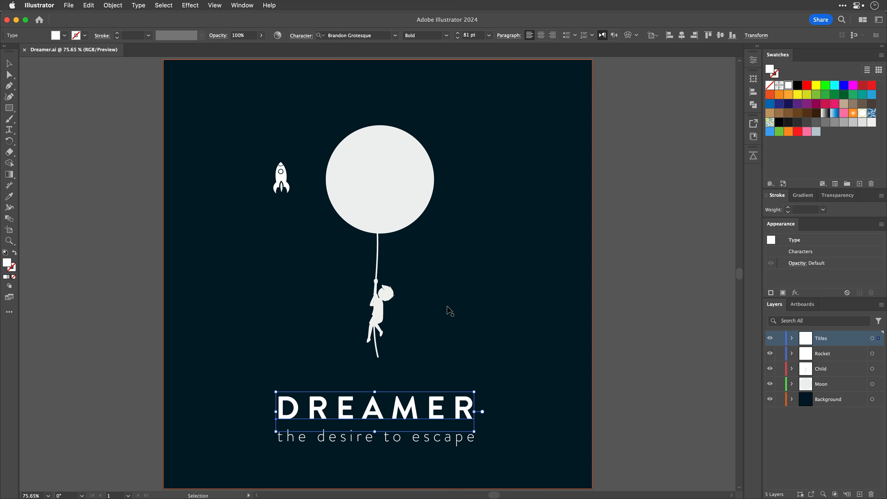
left_click(93, 5)
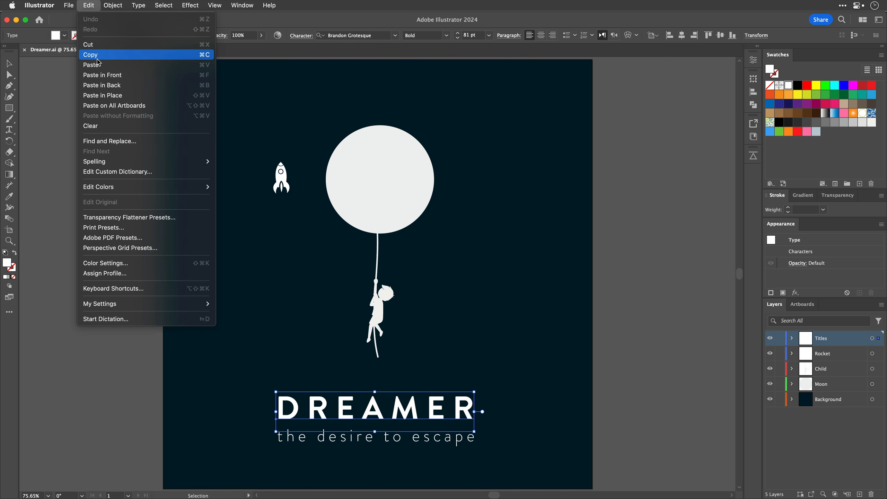
left_click(98, 58)
key("a")
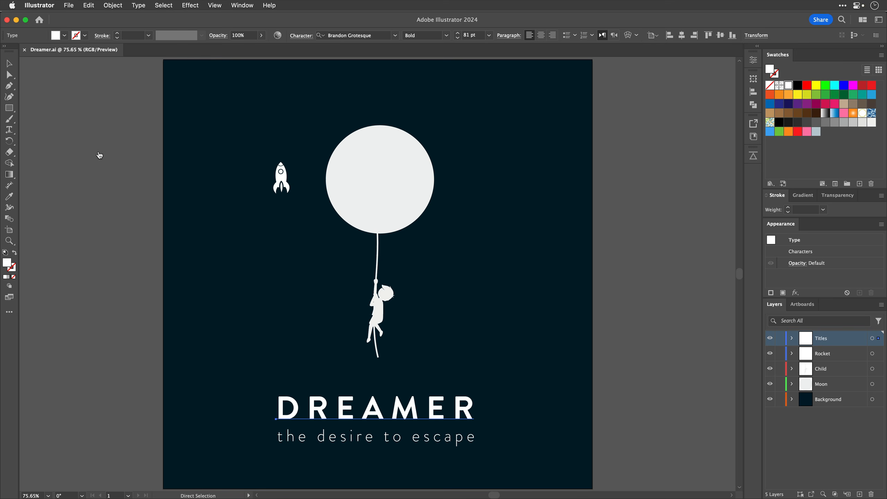
Switch back to After Effects, create a new text layer with the copied DREAMER title pasted in, and return to the Selection tool.
key("super+Tab")
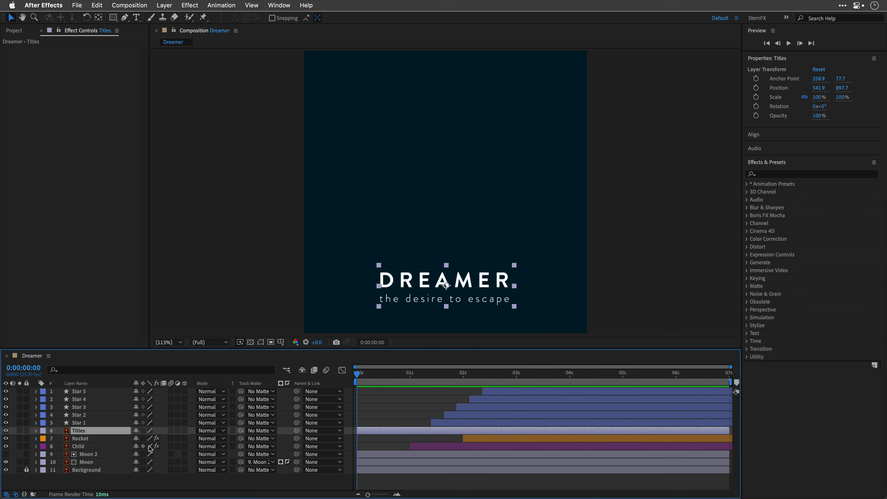
left_click(141, 483)
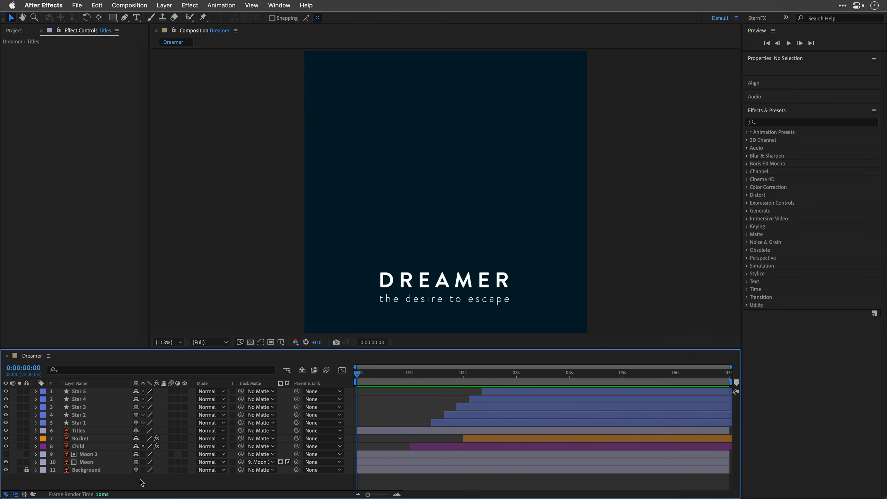
left_click(164, 4)
mouse_move(166, 19)
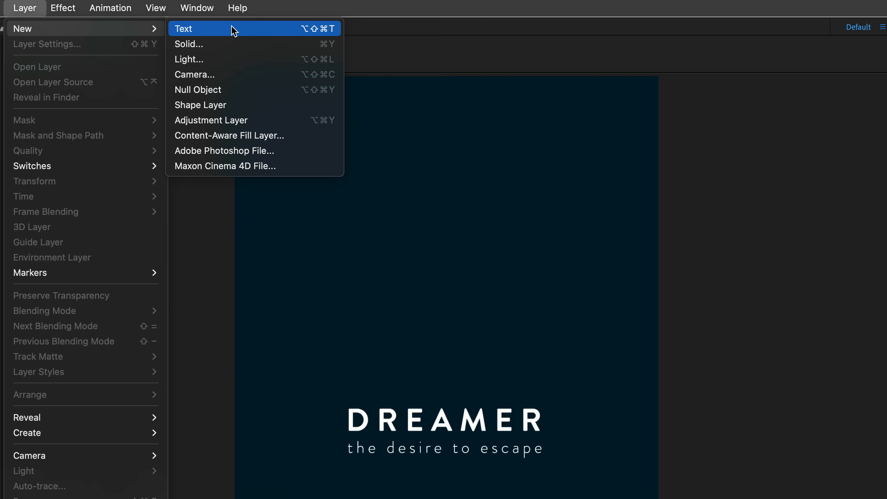
left_click(233, 29)
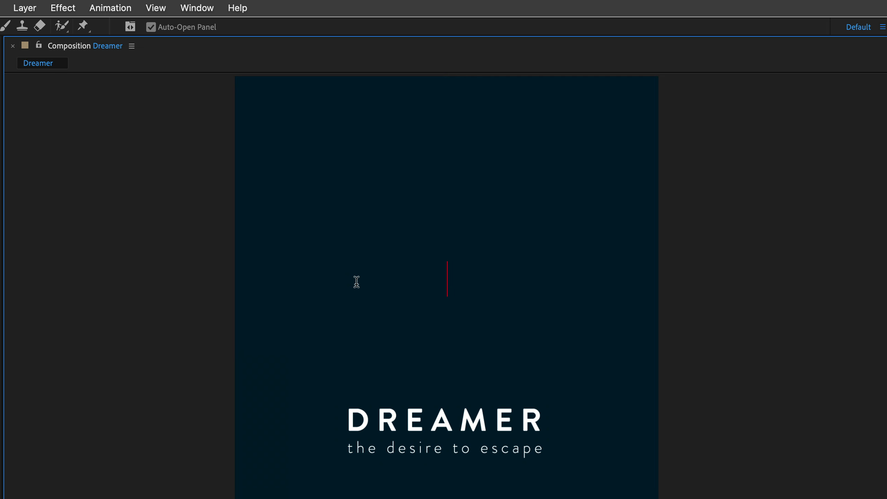
key("super+v")
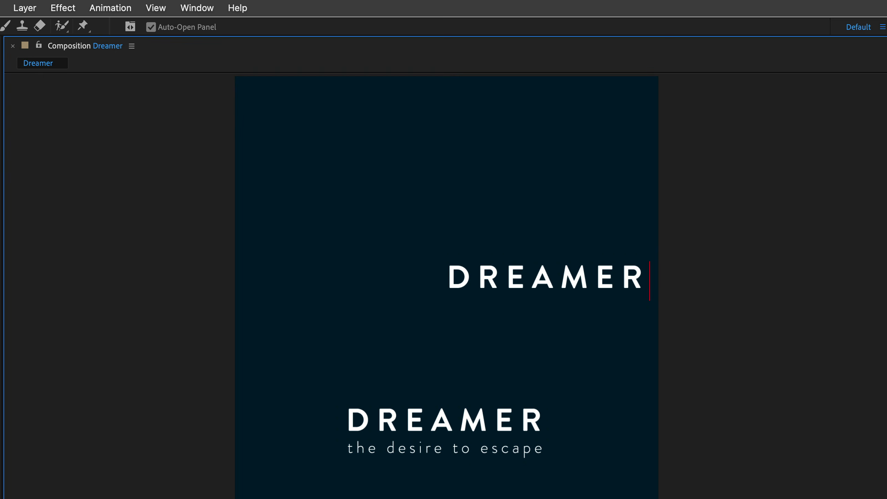
key("Escape")
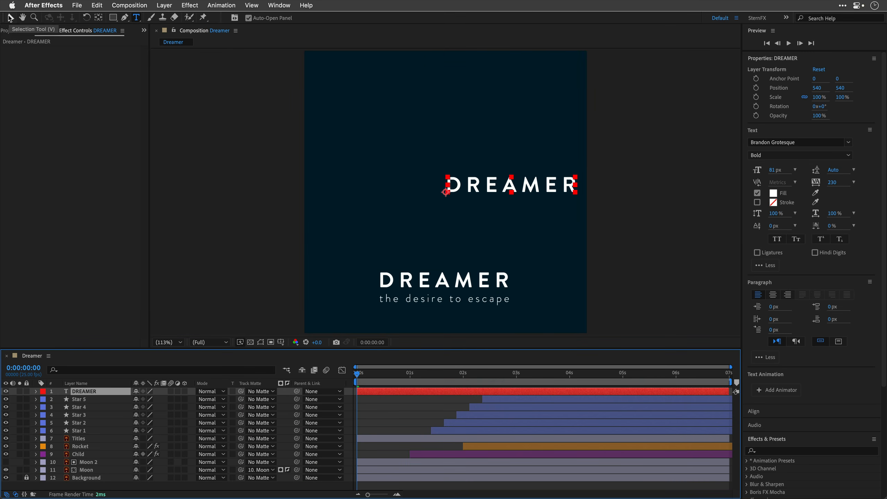
left_click(10, 18)
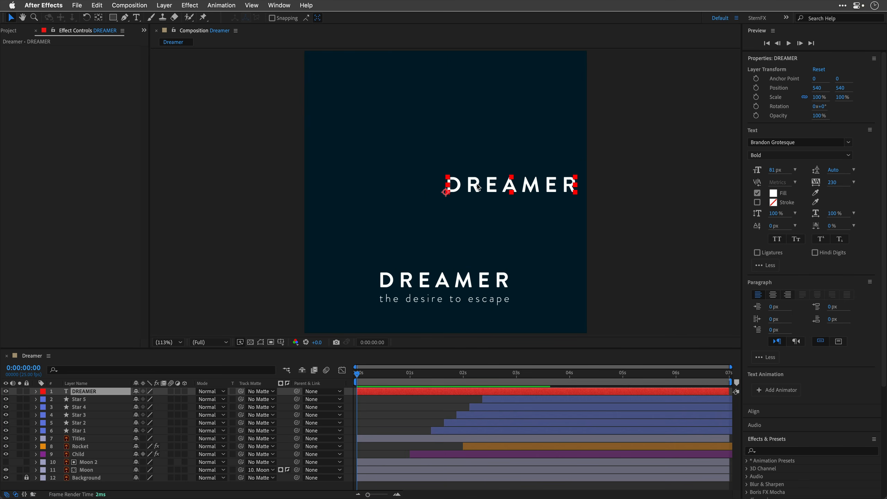
Move the DREAMER text exactly over the original title artwork and copy the tagline "the desire to escape" from the Illustrator document.
left_click_drag(478, 188, 410, 281)
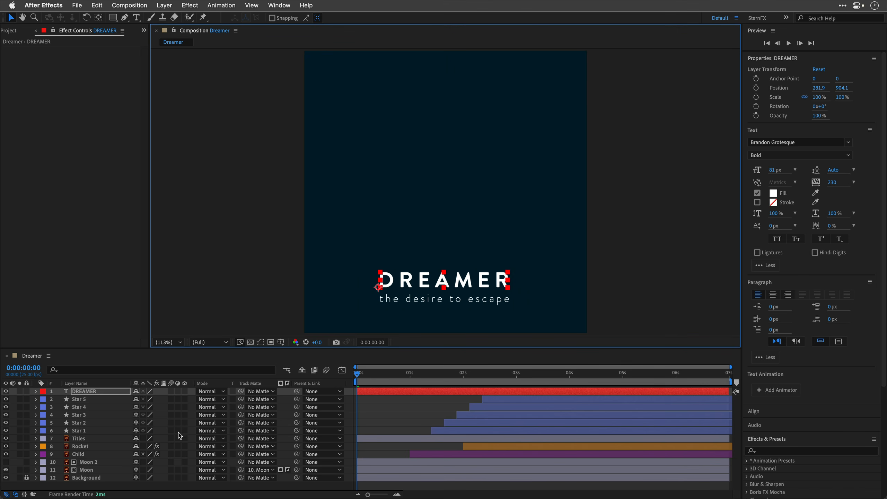
key("super+Tab")
left_click(334, 442)
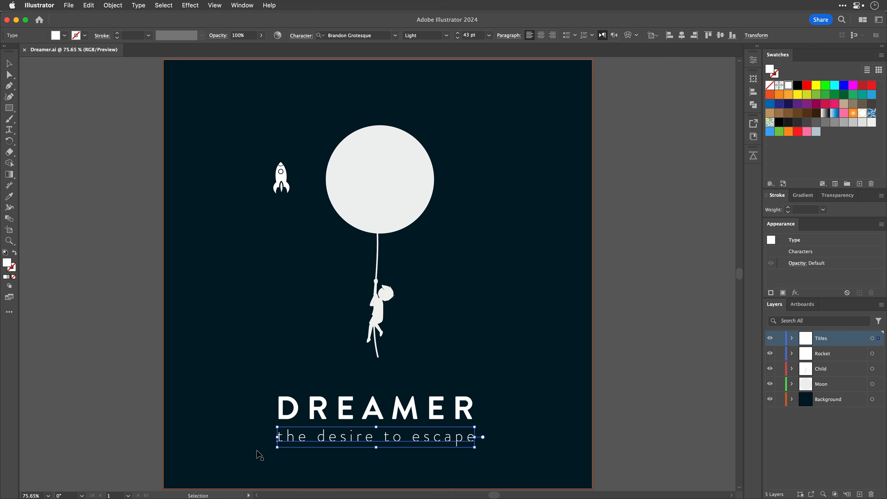
key("super+c")
Back in After Effects, paste the tagline into a new text layer and position it over the original tagline artwork.
key("super+Tab")
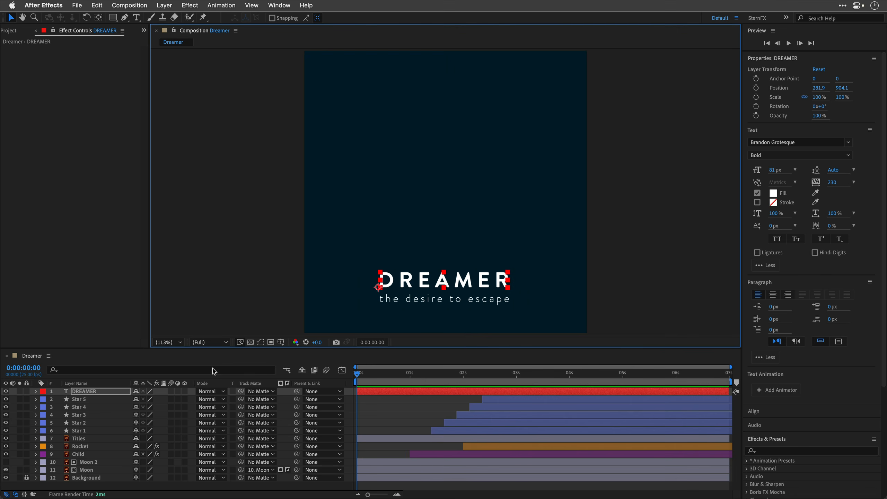
key("super+alt+shift+t")
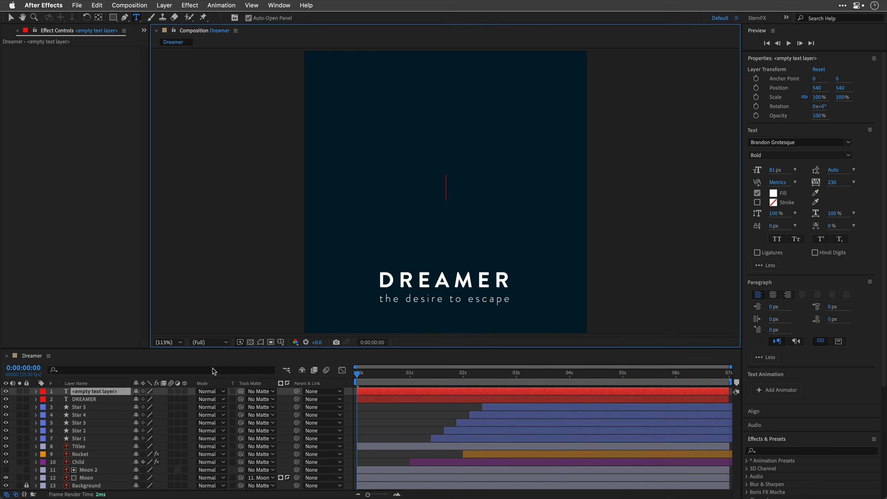
key("super+v")
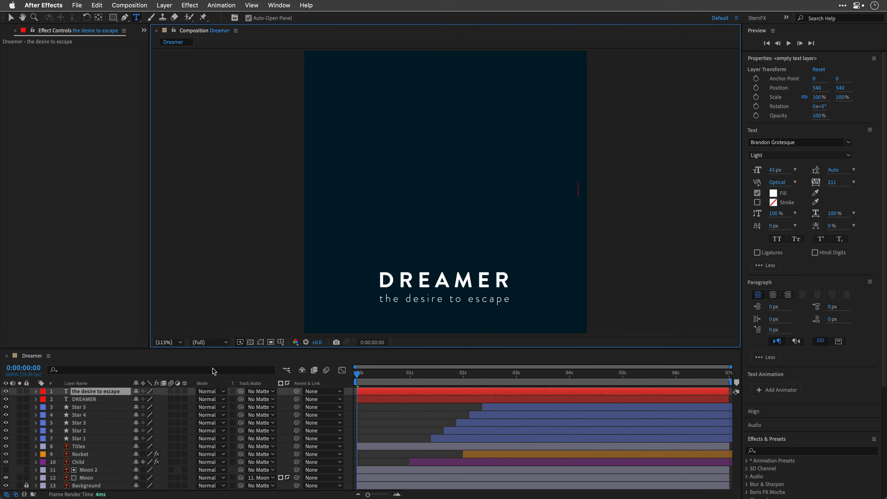
left_click(12, 18)
left_click_drag(498, 189, 432, 299)
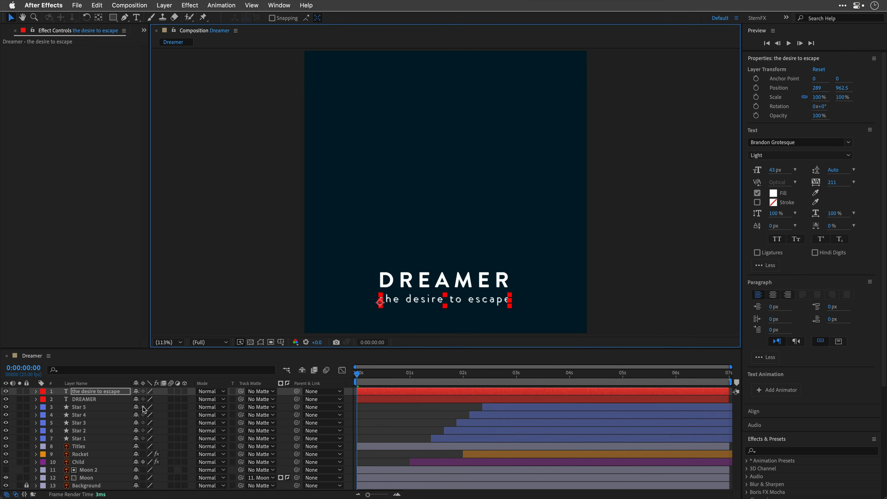
Move both text layers below Star 1, directly above the Titles layer, and hide the Titles layer.
left_click(81, 402, "shift")
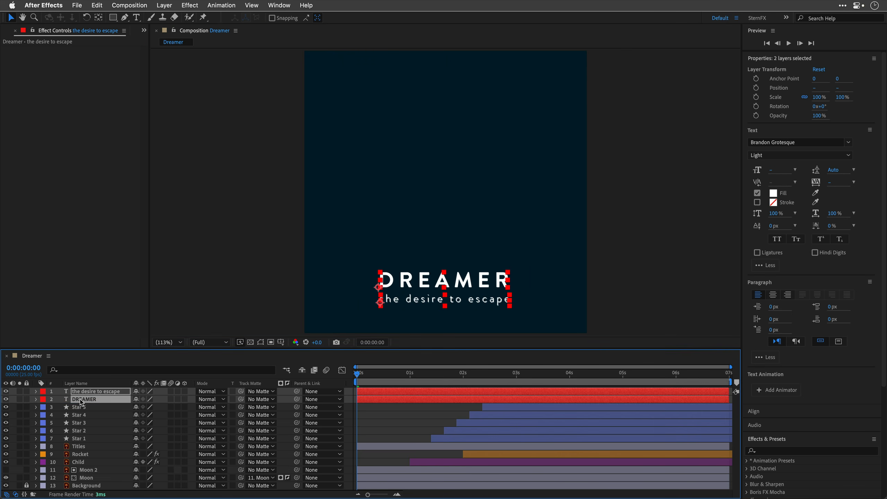
left_click_drag(82, 403, 85, 443)
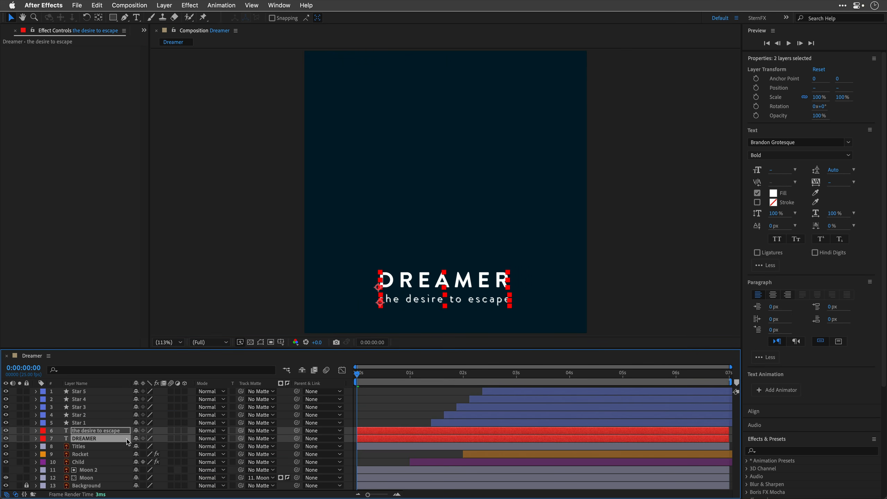
left_click(77, 448)
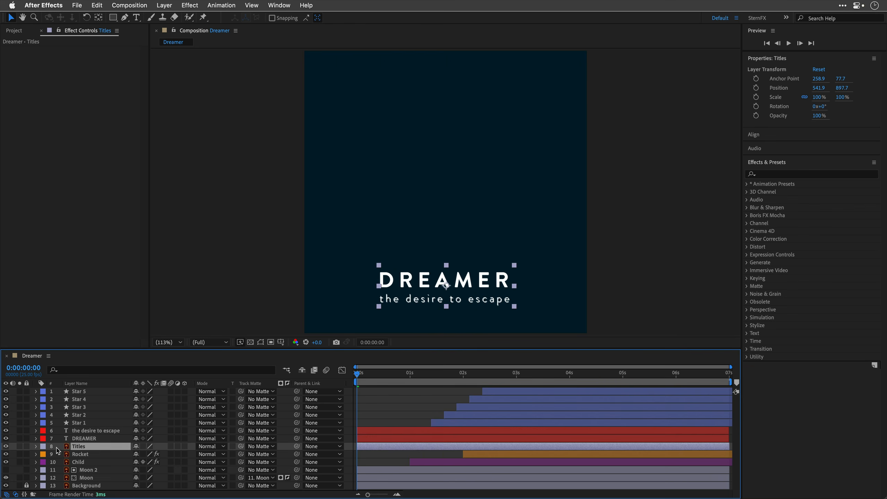
left_click(6, 447)
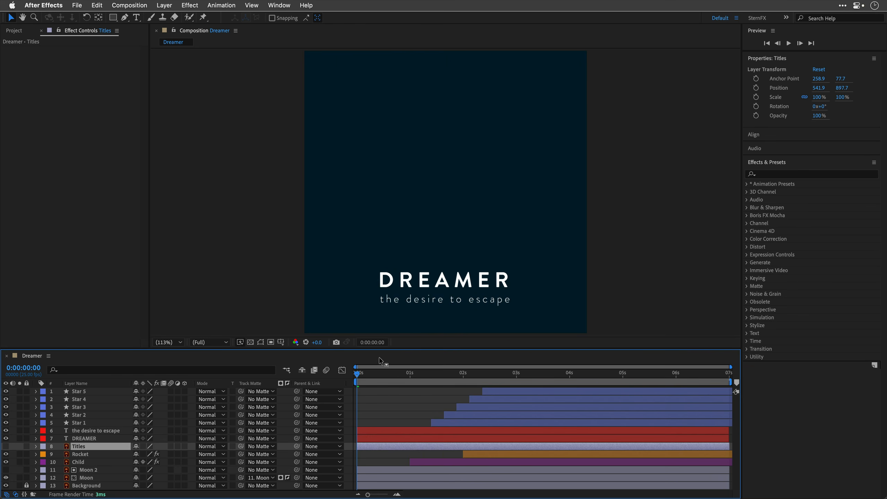
Shift the DREAMER and "the desire to escape" text layers so both start at 0:00:02:00.
left_click(464, 373)
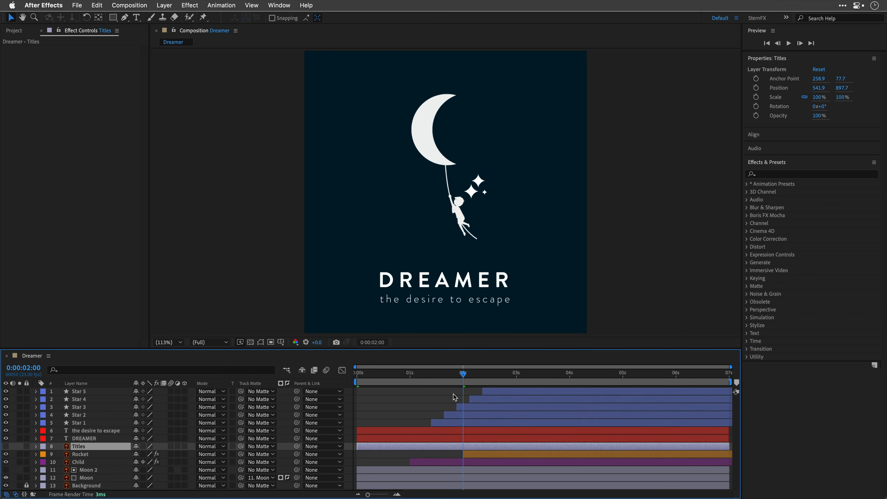
left_click(385, 430)
left_click(385, 439, "shift")
left_click_drag(370, 435, 471, 430)
key("super+z")
key("[")
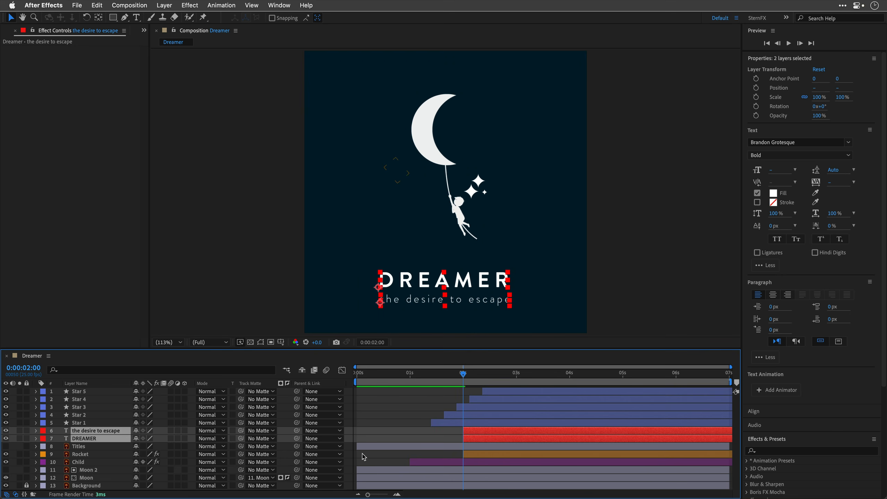
left_click(363, 457)
Select the DREAMER layer and list the 3D Text animation presets under the Text presets.
left_click(82, 437)
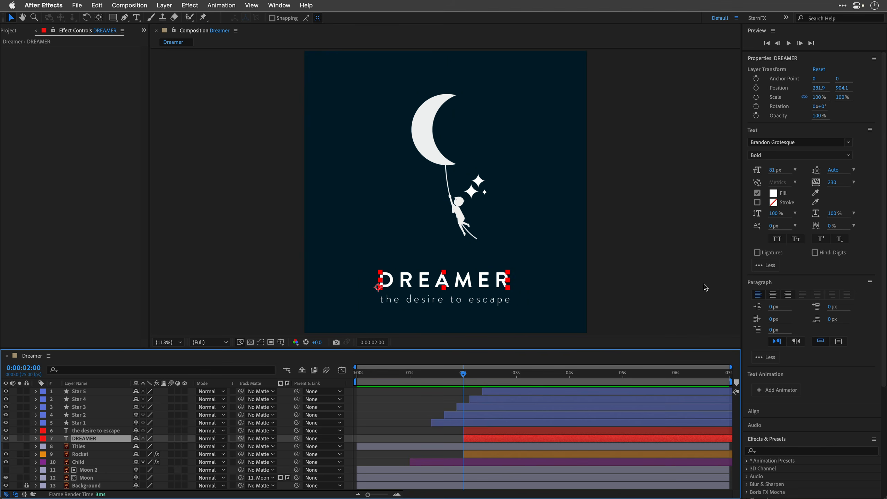
scroll(821, 323, "down", 5)
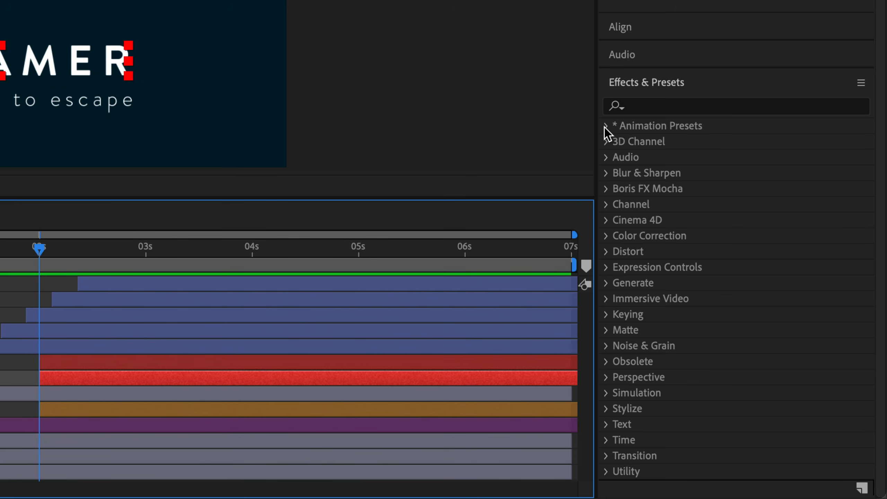
left_click(606, 127)
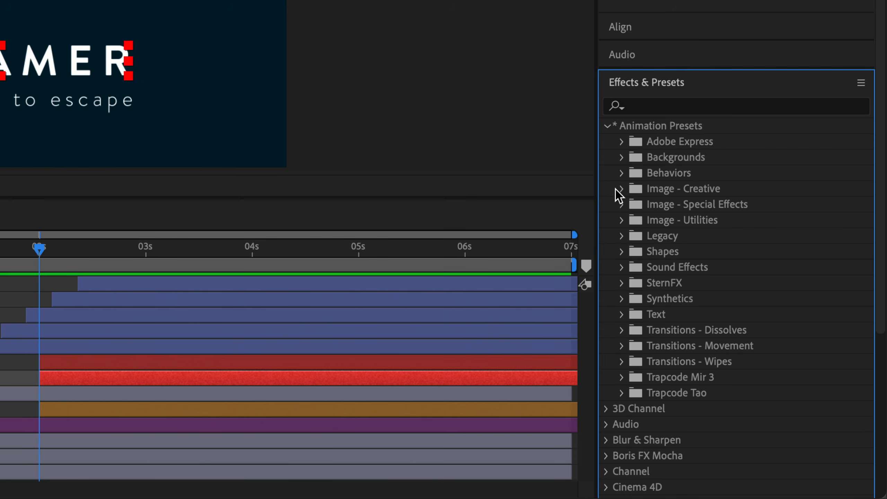
left_click(621, 316)
scroll(684, 313, "down", 10)
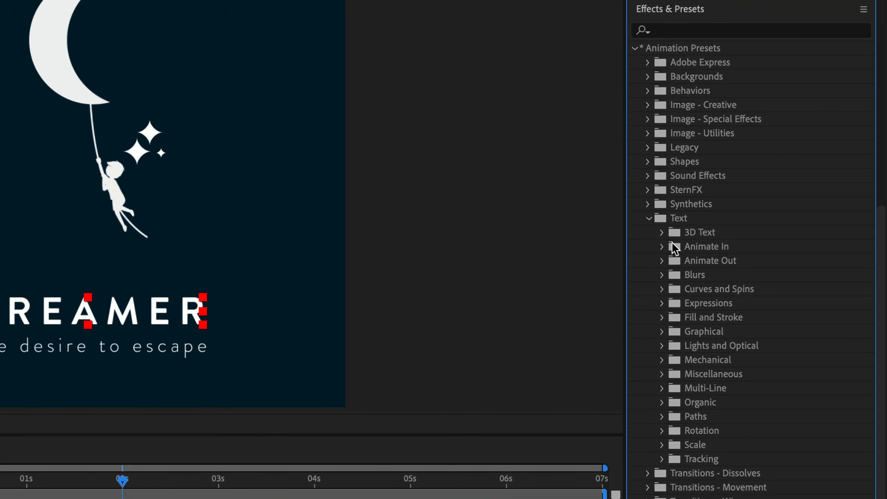
left_click(662, 239)
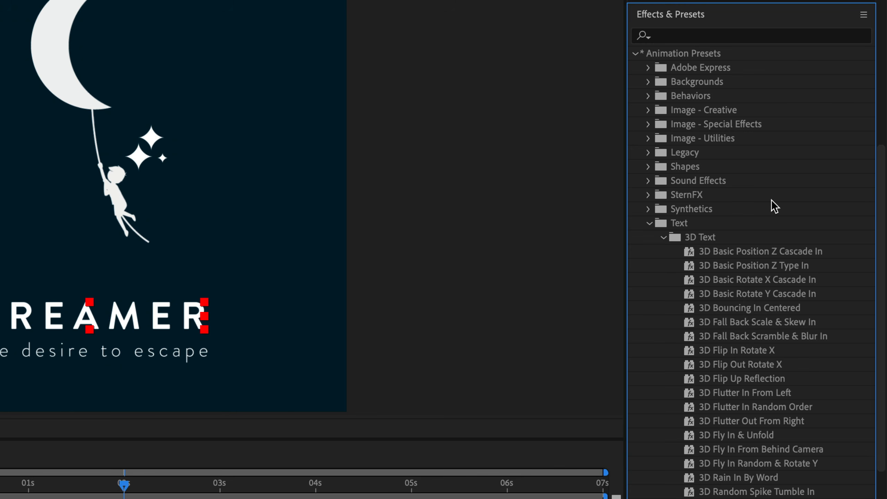
Browse the presets in Adobe Bridge and preview Alternating Characters In and Blinking Cursor Typewriter Console from the Text Animate In folder.
left_click(864, 15)
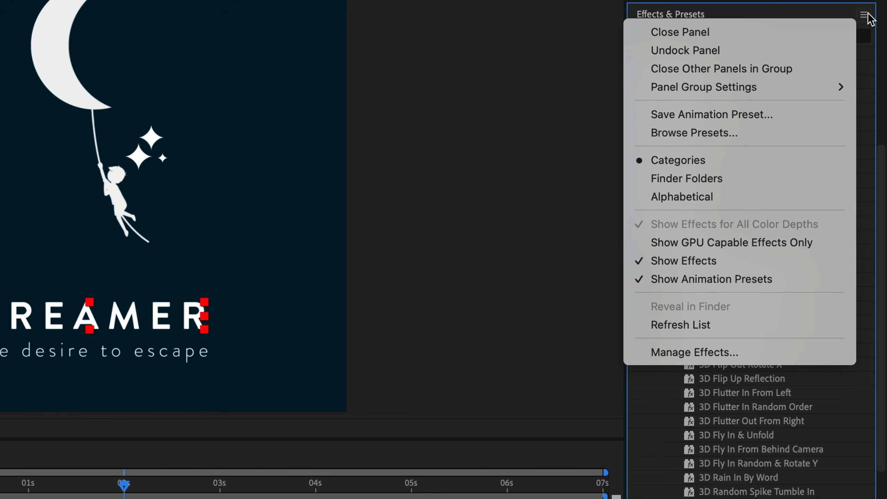
left_click(815, 133)
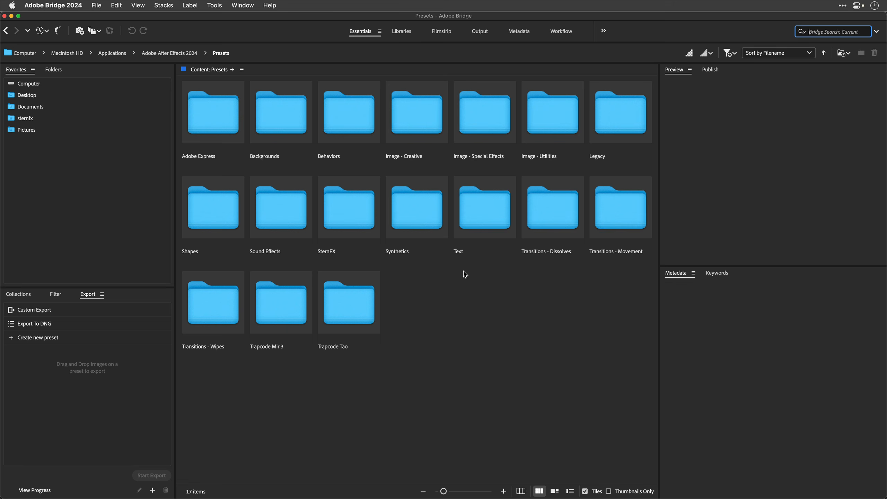
double_click(482, 215)
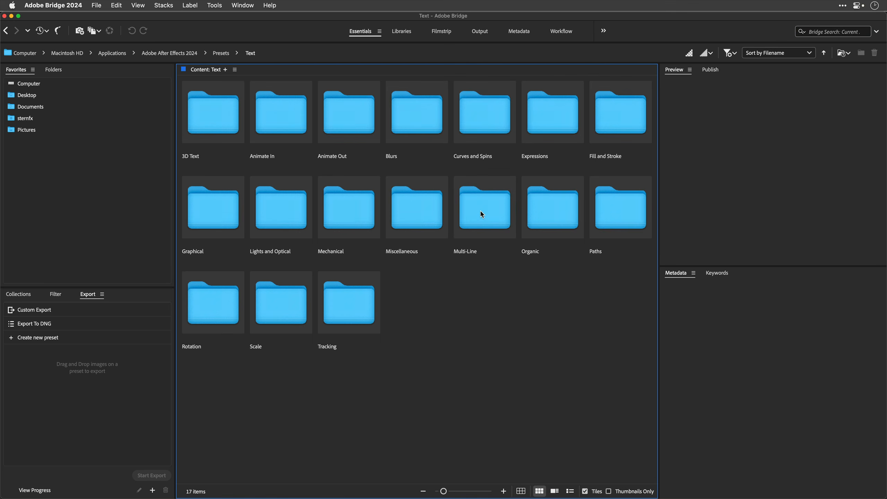
double_click(280, 119)
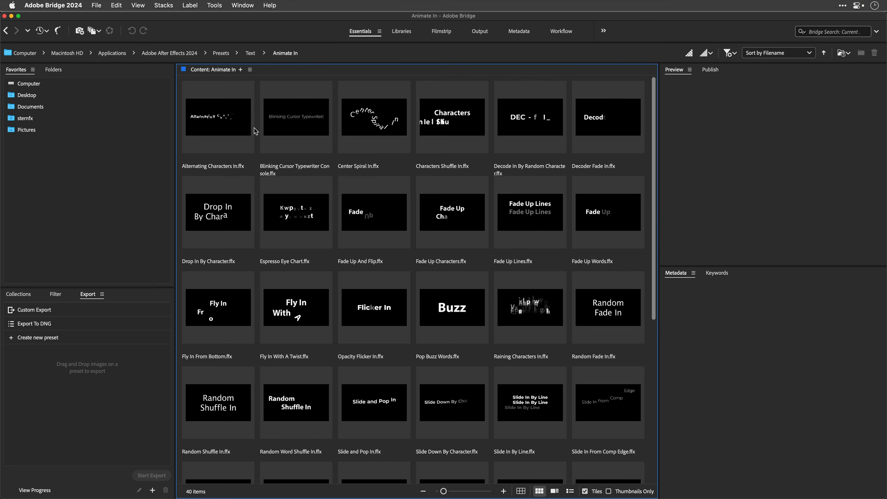
left_click(222, 122)
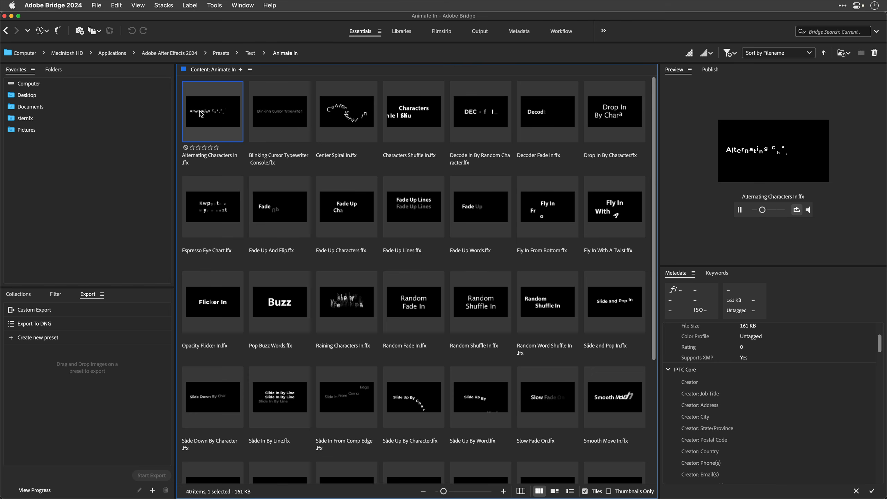
left_click(274, 111)
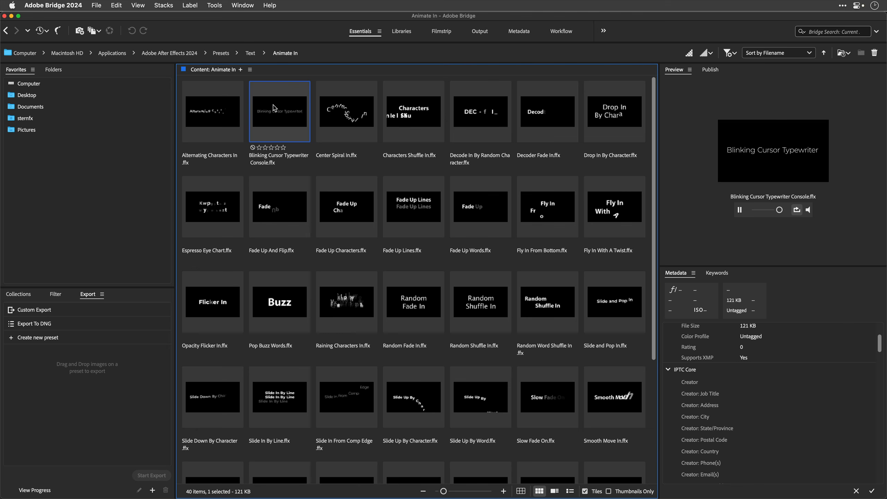
left_click(354, 118)
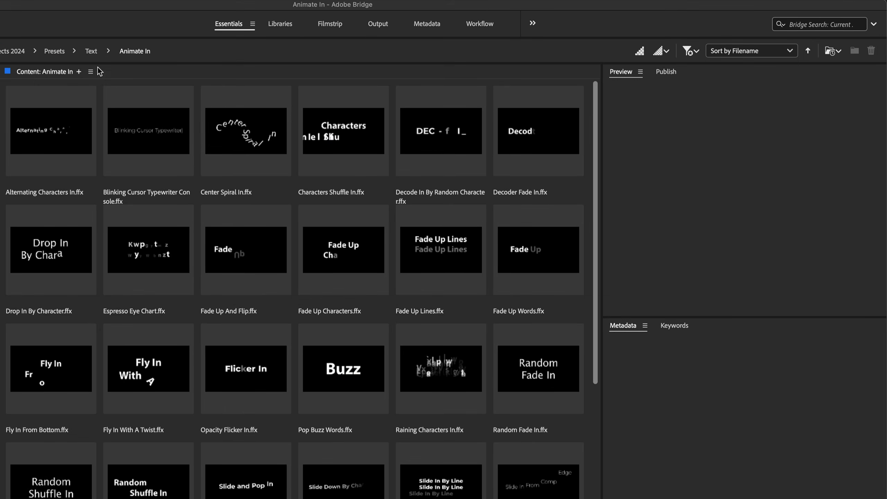
Apply the 3D Basic Rotate Y Cascade In preset from the 3D Text folder to the DREAMER layer and scrub through its animation.
left_click(122, 51)
double_click(39, 133)
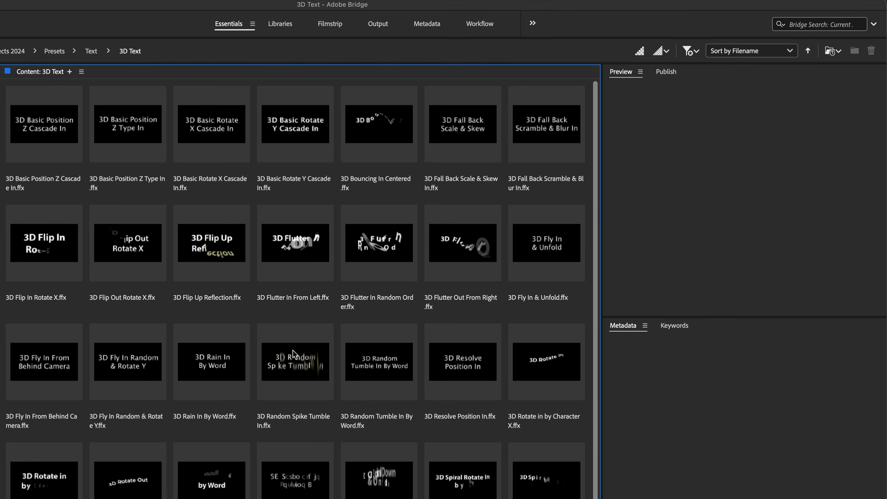
left_click(282, 133)
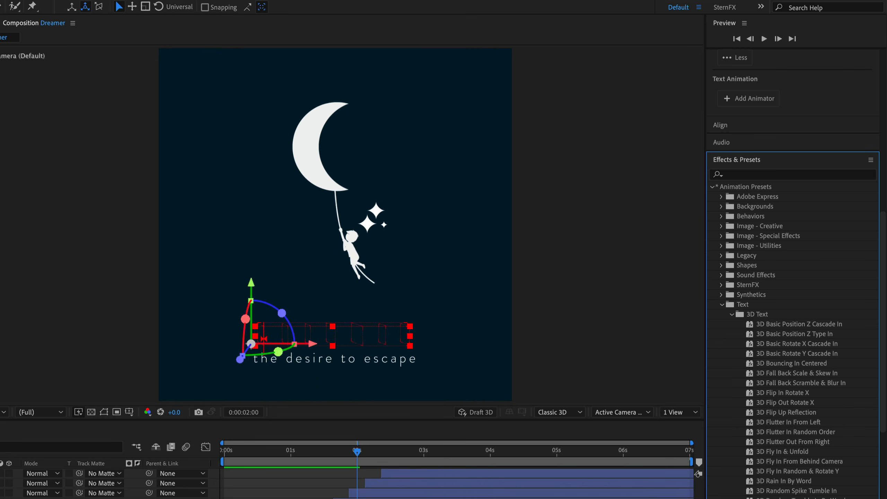
left_click(360, 453)
left_click_drag(359, 453, 655, 464)
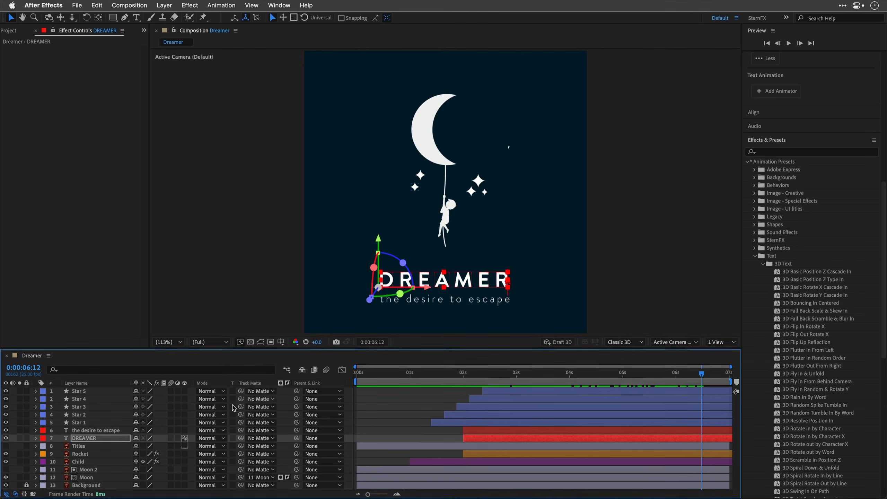
Select the "the desire to escape" layer, go to its start at 0:00:02:00 and browse the animation presets in Adobe Bridge.
left_click(82, 432)
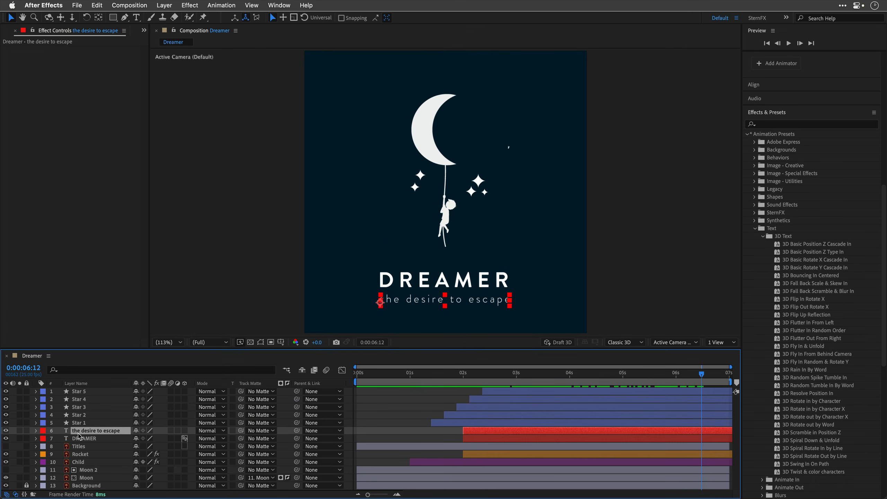
key("i")
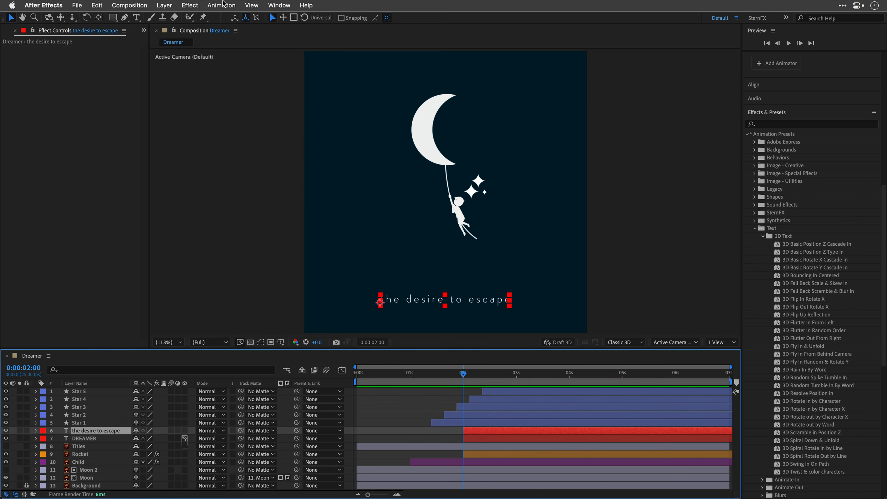
left_click(223, 5)
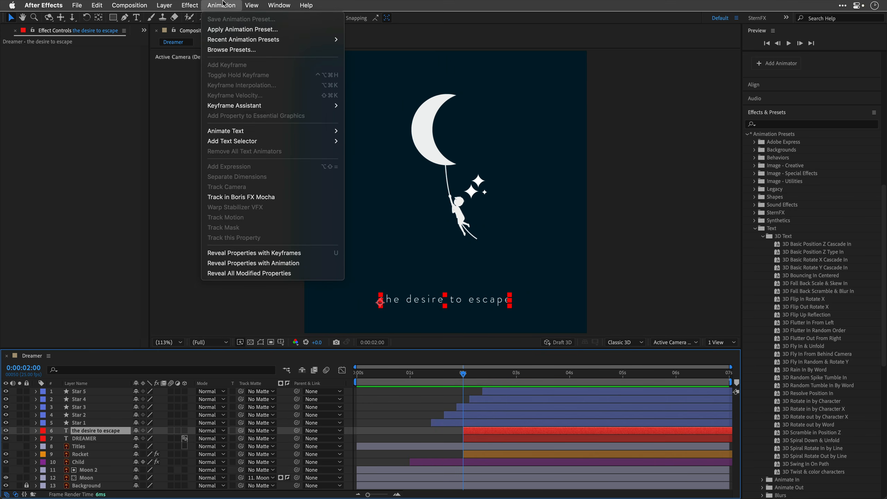
left_click(221, 51)
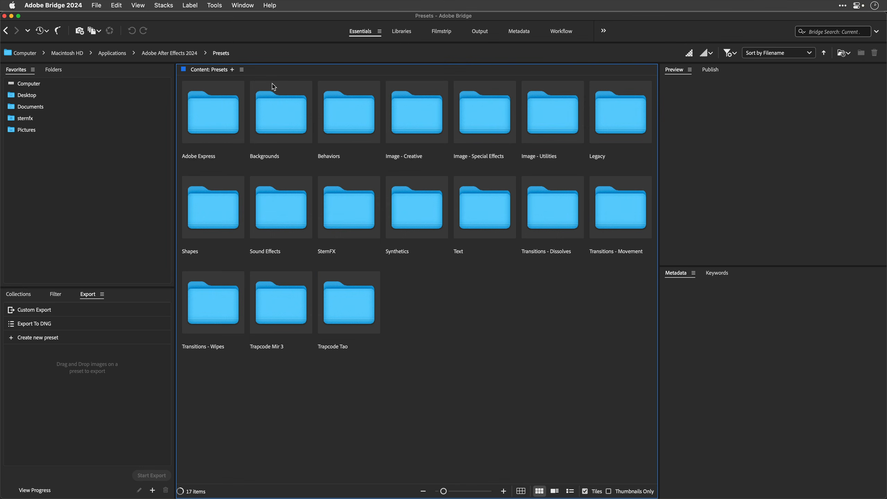
Preview Bullet Train In, Blur In By Word, Blur and Fade Out, and Blur and Fade In from the Text Blurs presets folder.
double_click(488, 207)
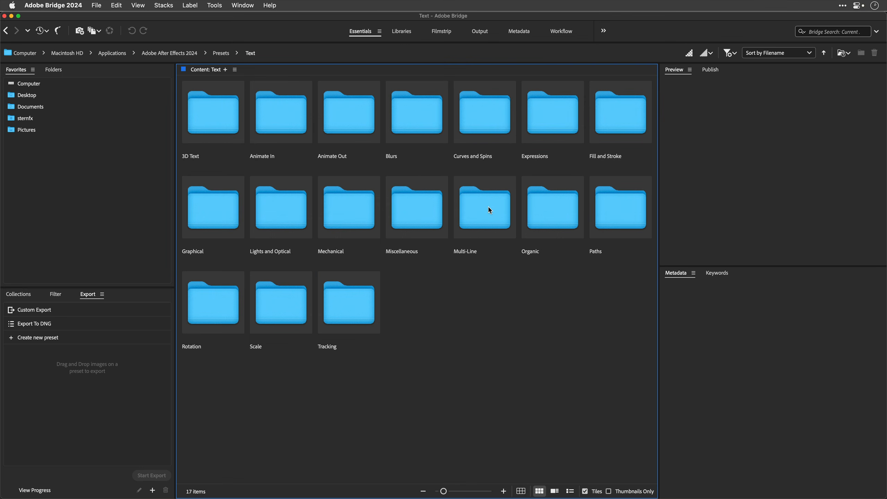
double_click(412, 113)
left_click(480, 123)
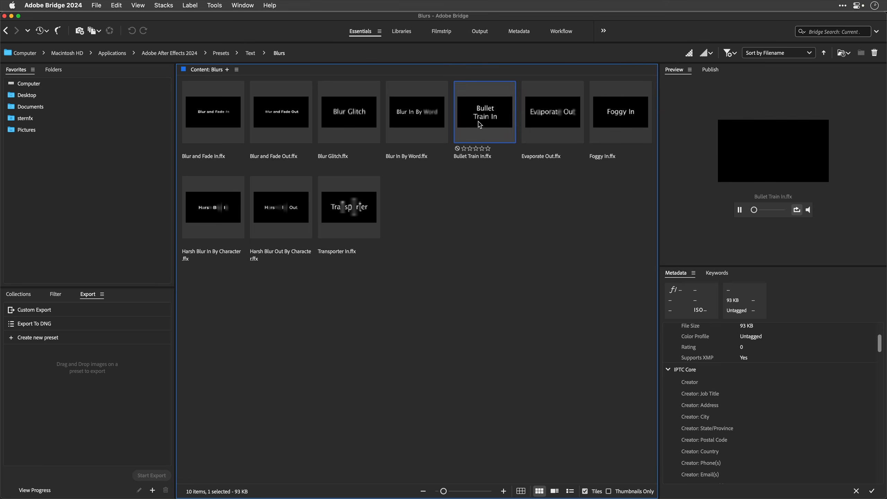
left_click(425, 122)
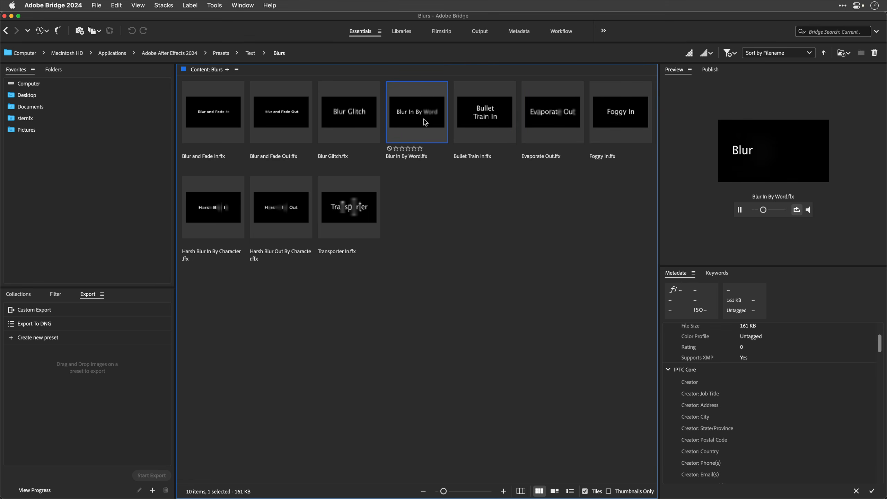
left_click(292, 122)
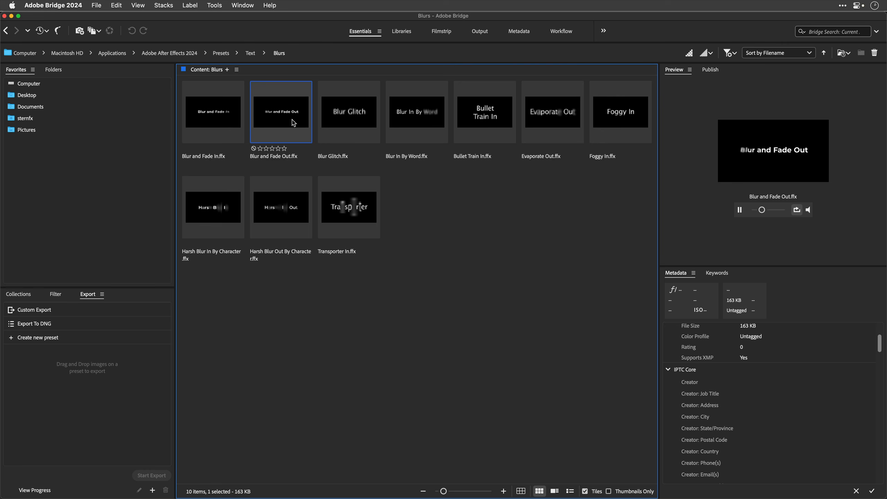
left_click(201, 124)
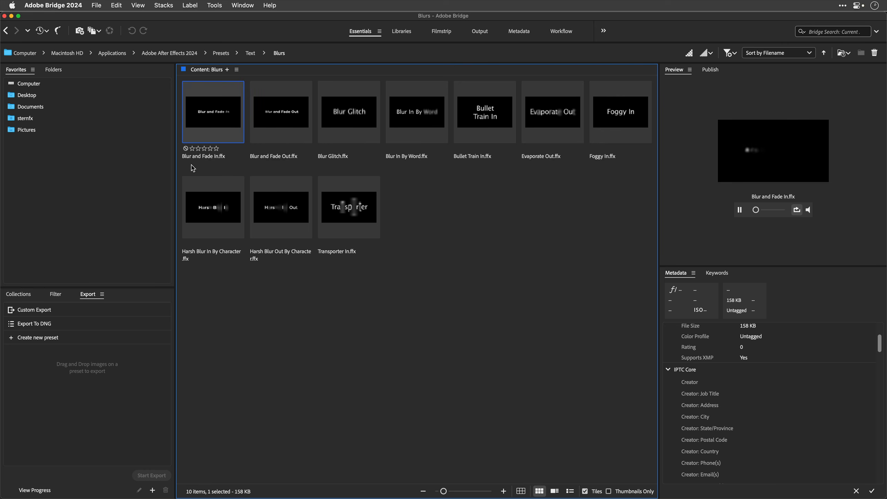
Apply the Blur and Fade In preset to "the desire to escape" layer in After Effects 2024 and play back the animation.
right_click(221, 117)
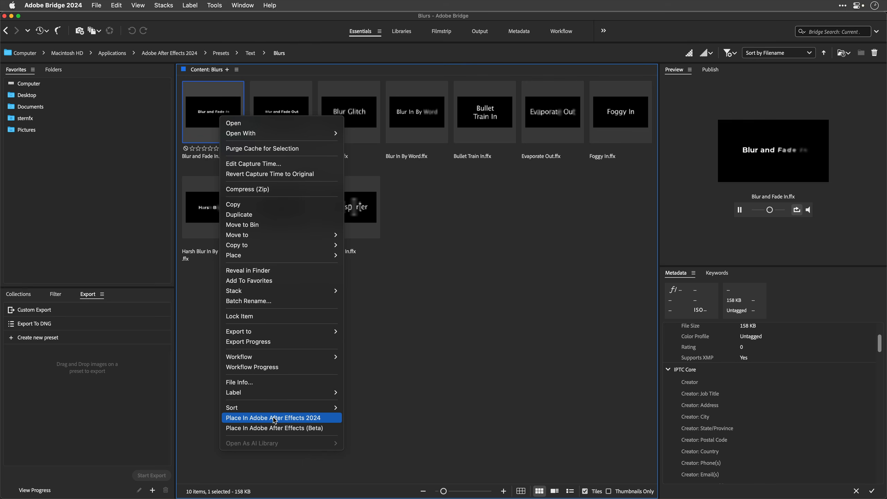
left_click(275, 418)
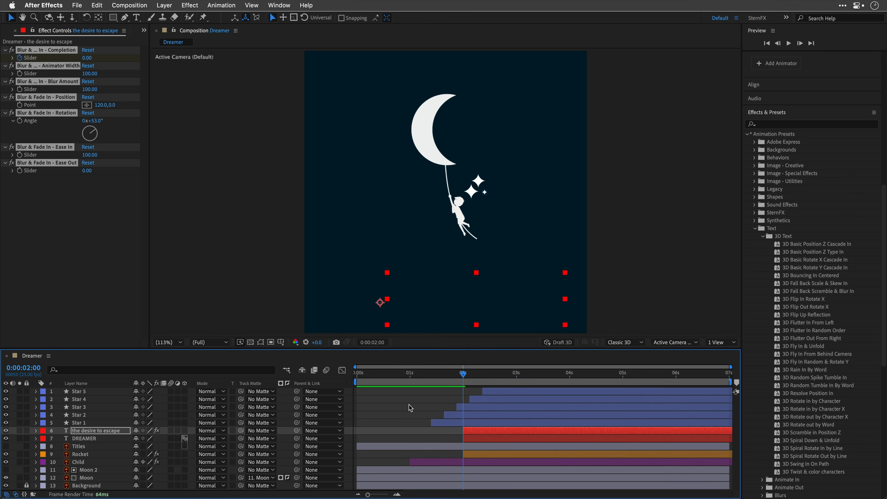
key("space")
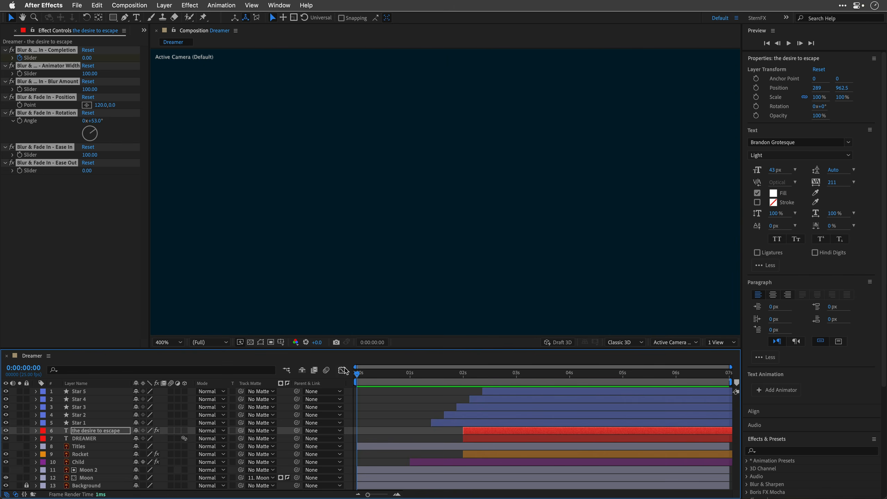
Create a white solid layer named Stars at the composition size of 1080 x 1080 px.
left_click(358, 408)
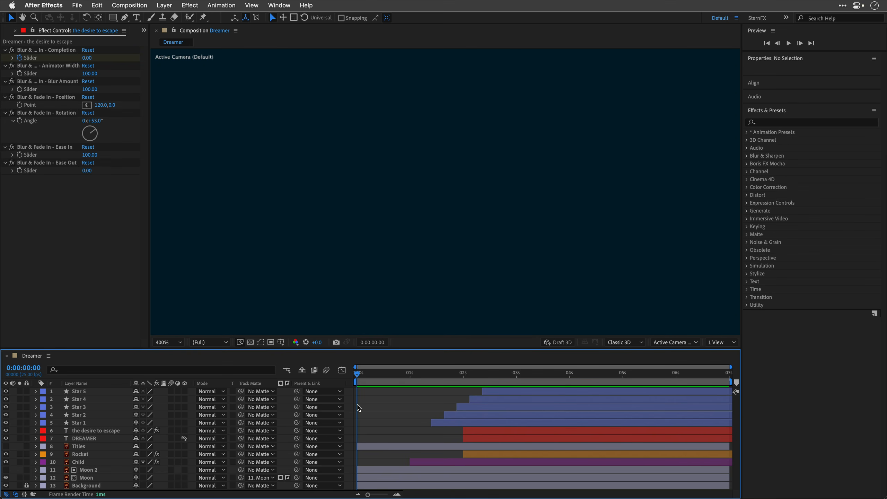
left_click(167, 5)
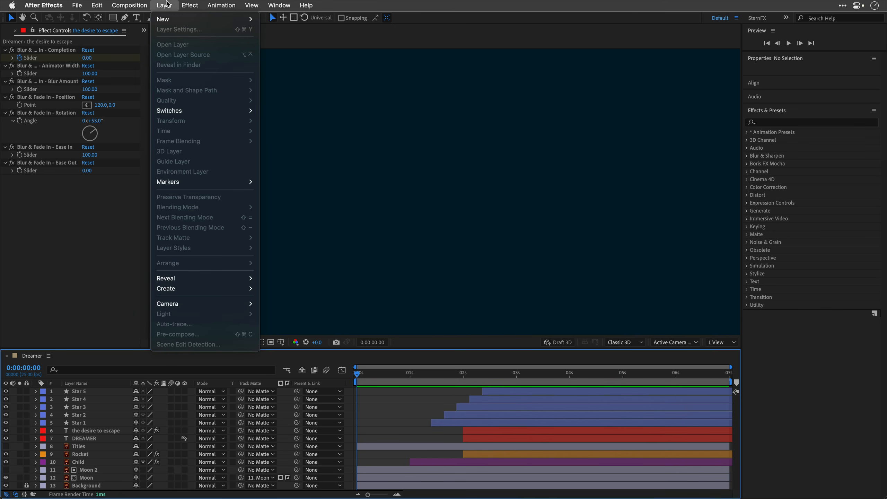
mouse_move(167, 23)
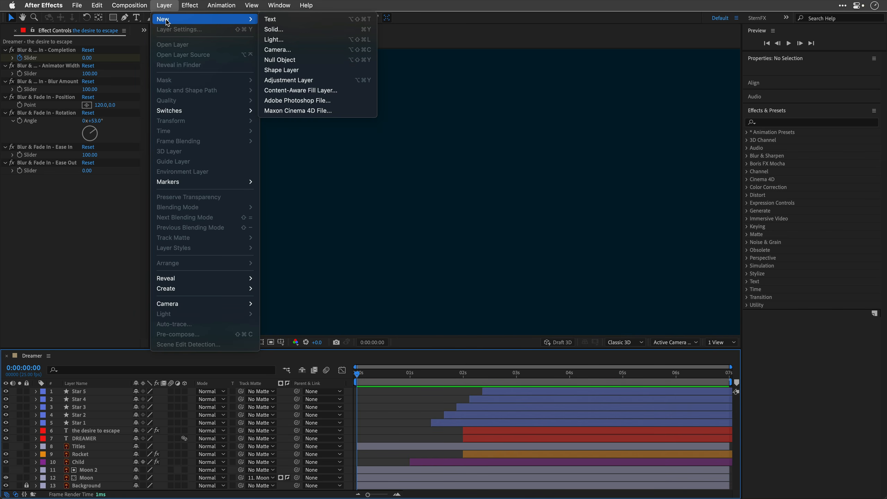
left_click(289, 29)
type("Stars")
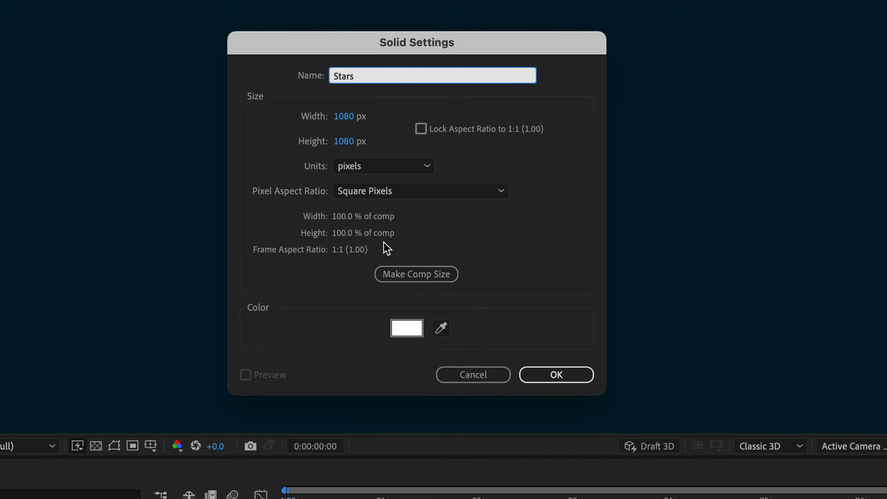
left_click(396, 272)
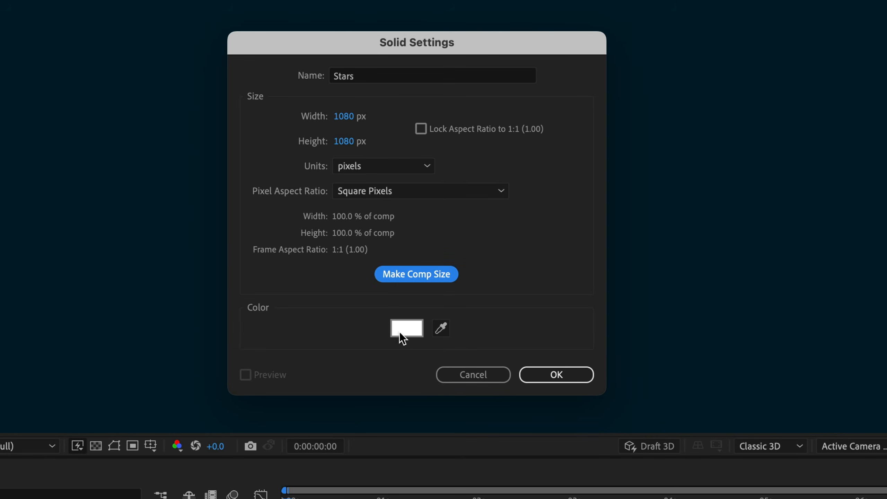
left_click(403, 335)
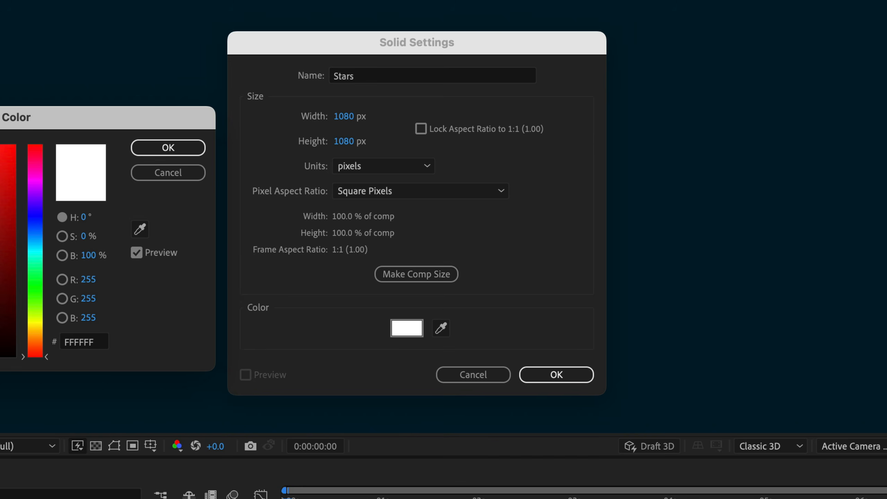
left_click(167, 148)
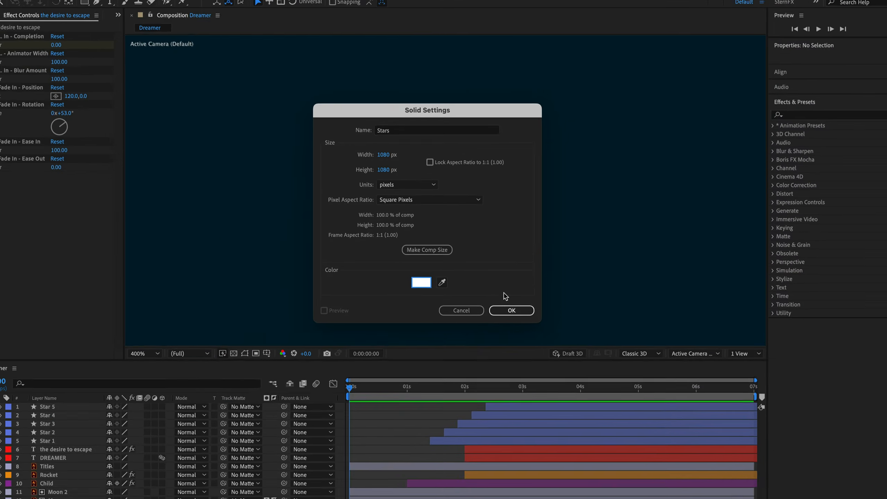
left_click(556, 375)
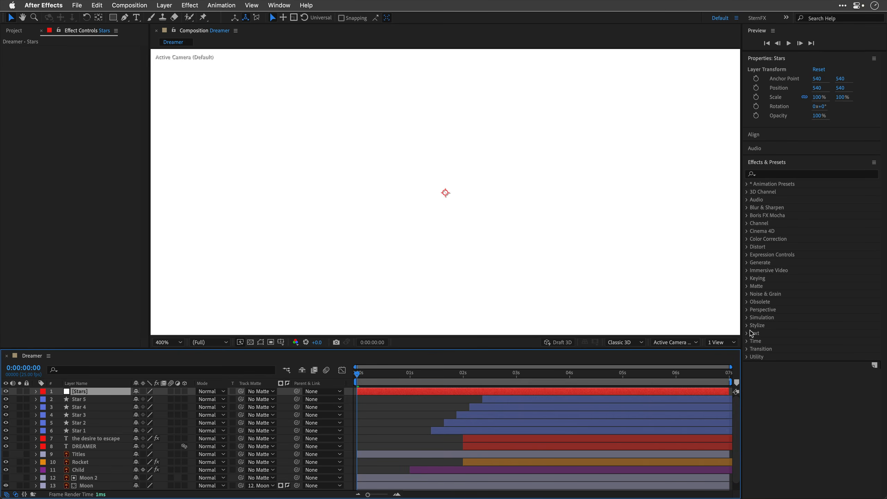
Apply the CC Star Burst simulation effect to the Stars solid and preview the star motion from the start of the composition.
left_click(747, 318)
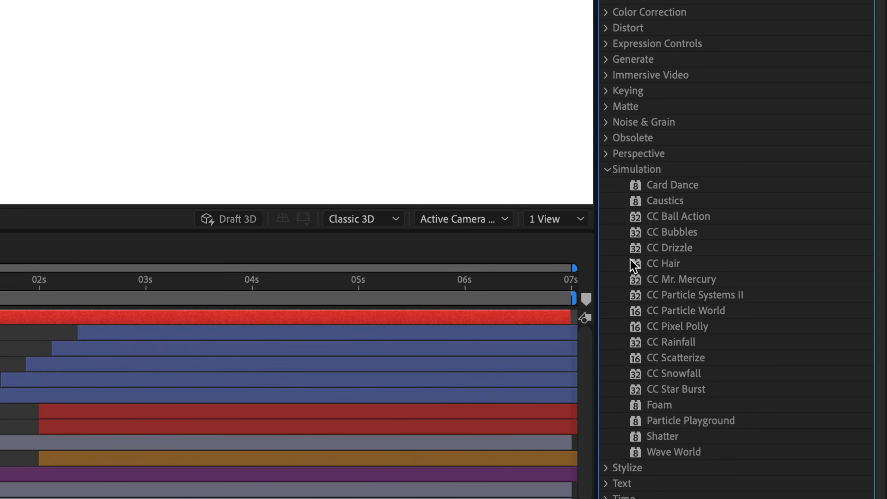
double_click(675, 390)
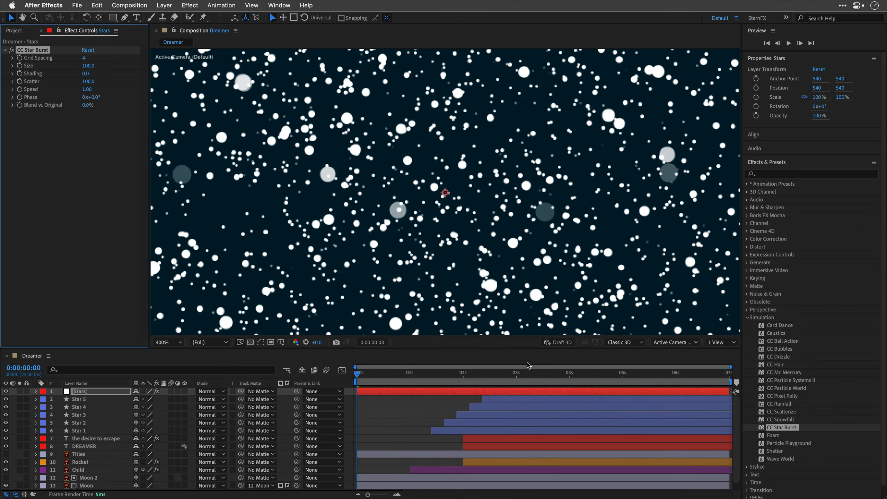
left_click(160, 342)
left_click(174, 188)
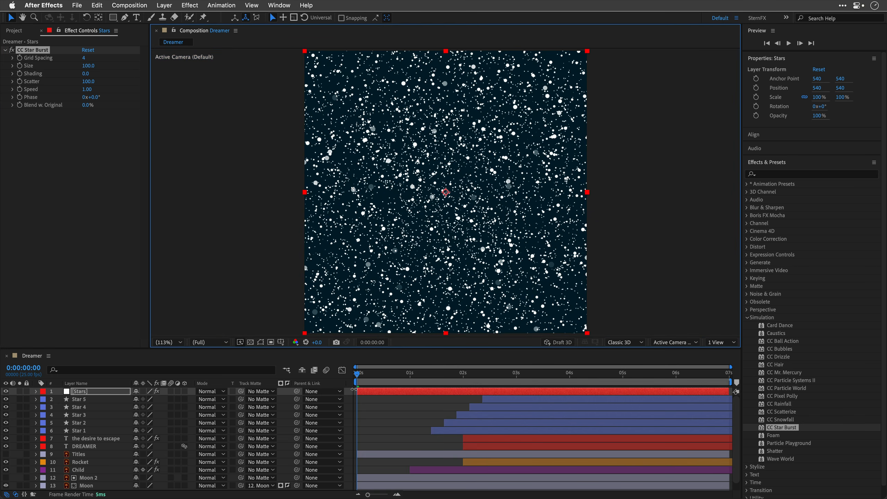
left_click_drag(358, 378, 332, 381)
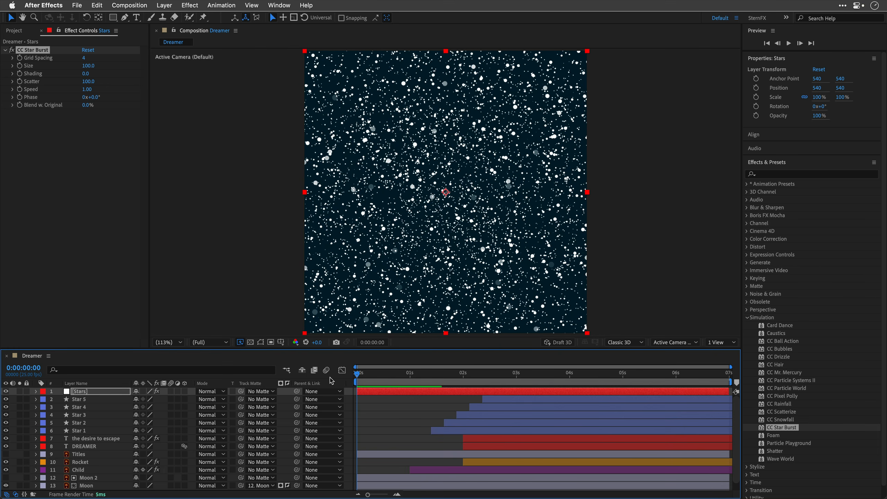
key("space")
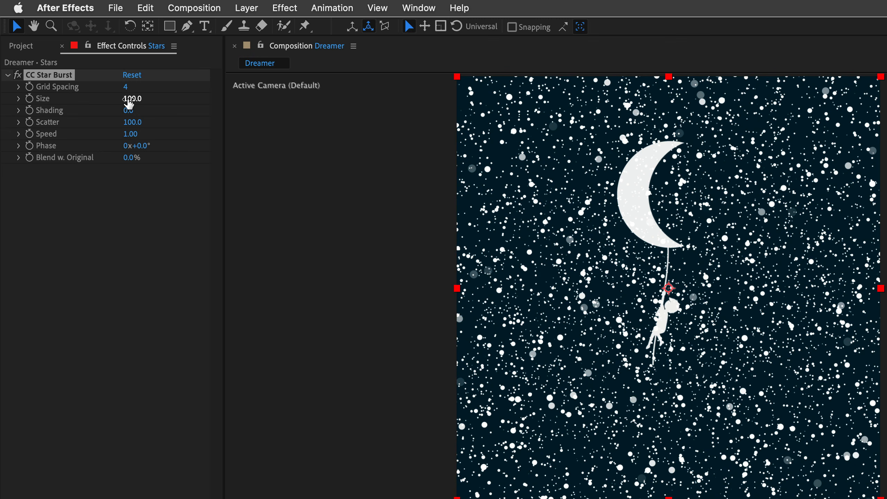
Set the CC Star Burst size to 20 and its speed to 0.01.
left_click(129, 99)
type("20")
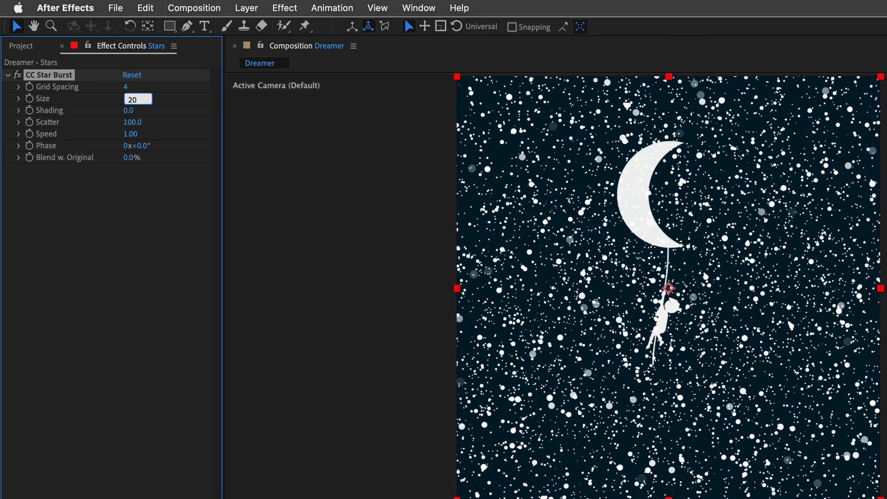
left_click(129, 134)
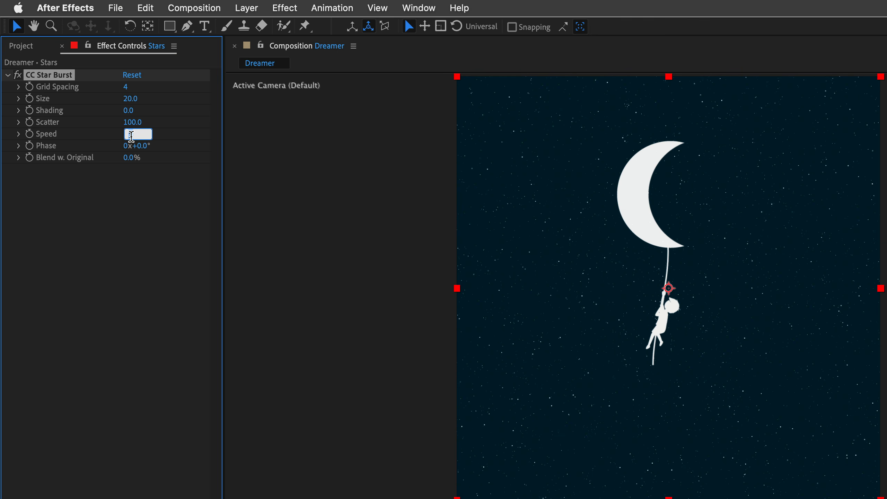
type("01")
key("Return")
Move the Stars layer directly above the Background layer and play the composition from the start.
key("Home")
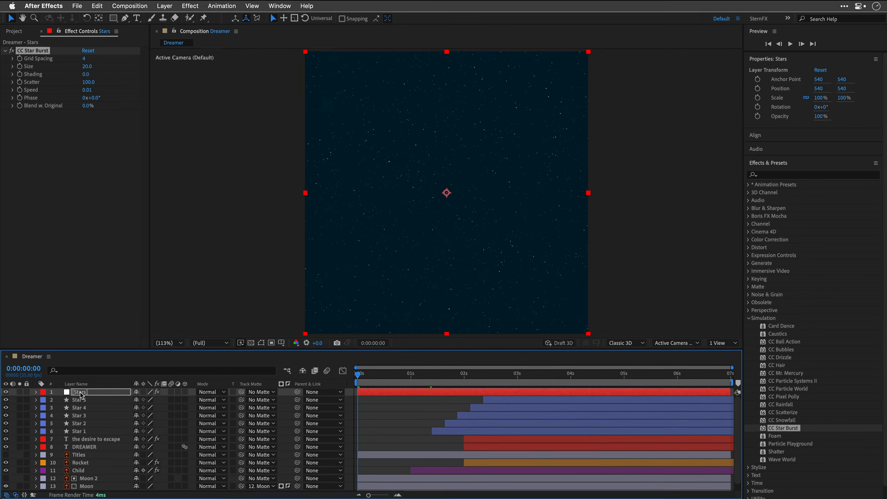
left_click_drag(82, 395, 91, 485)
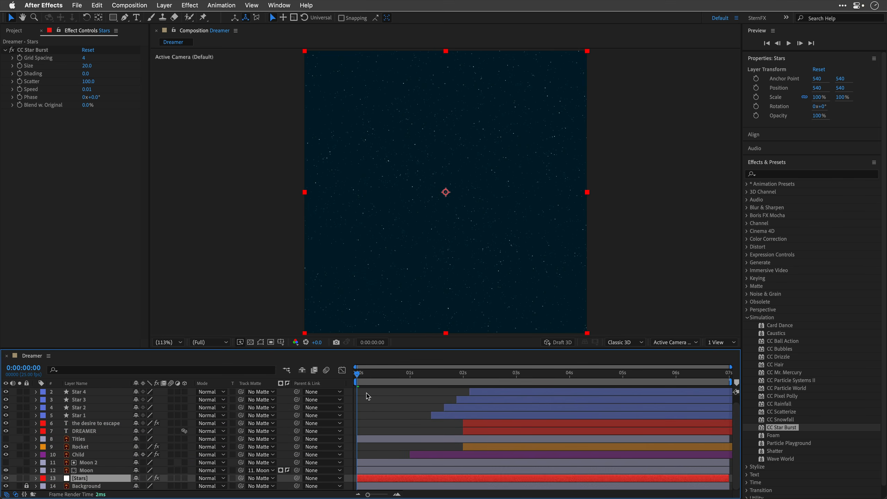
key("space")
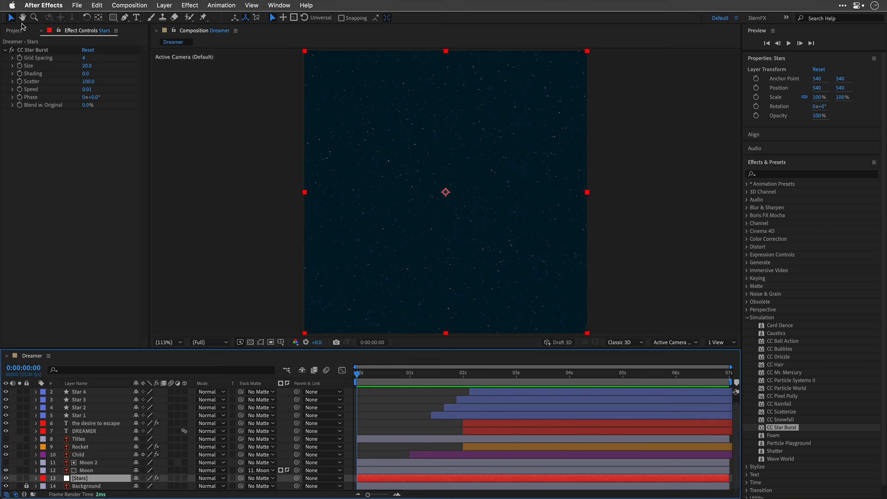
Import the audio file Dremaer SFX.wav from the Dreamer folder on the Desktop into the project.
left_click(20, 30)
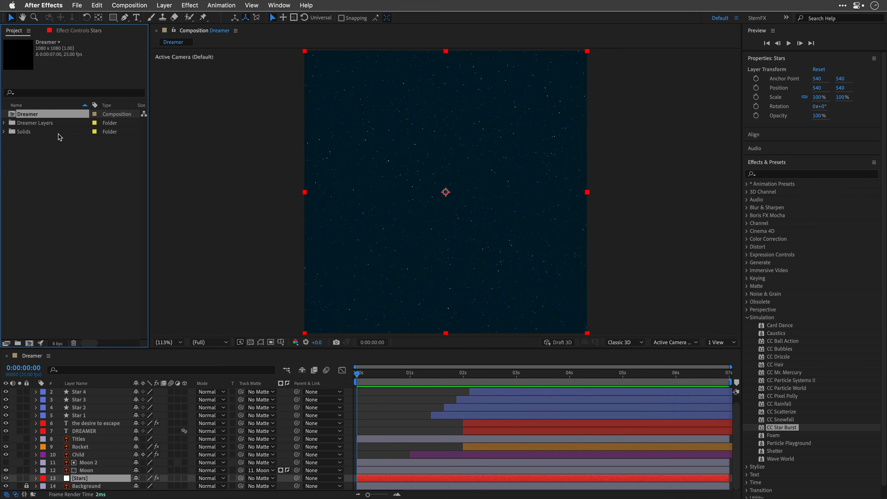
left_click(37, 155)
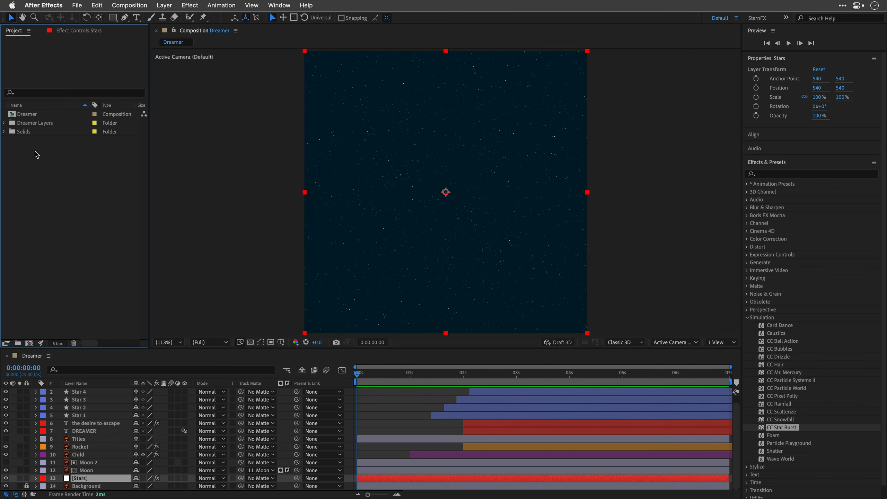
double_click(37, 155)
left_click(339, 108)
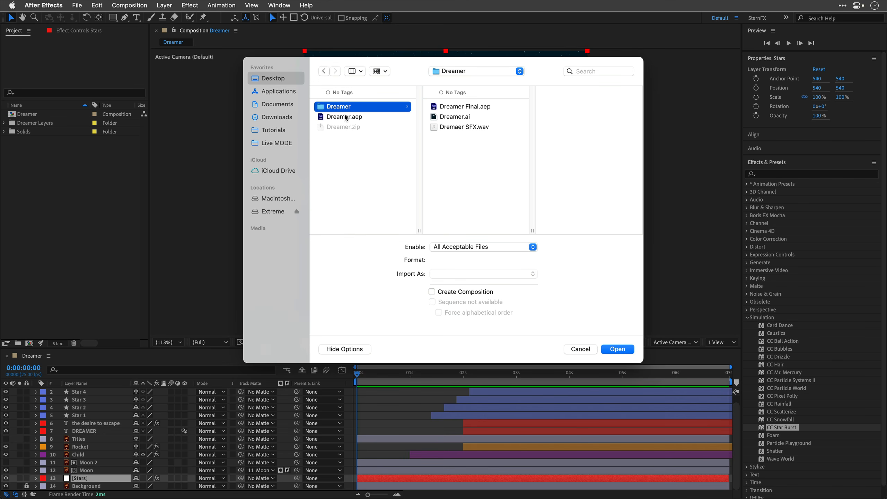
left_click(475, 128)
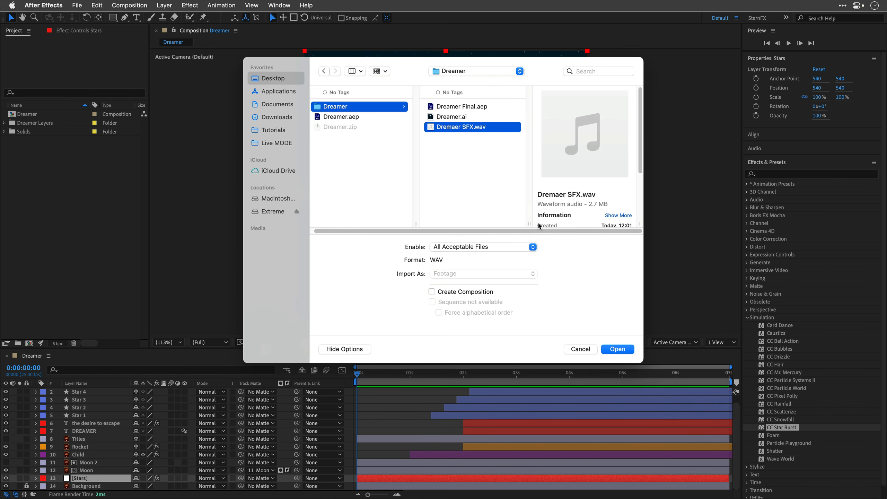
left_click(625, 349)
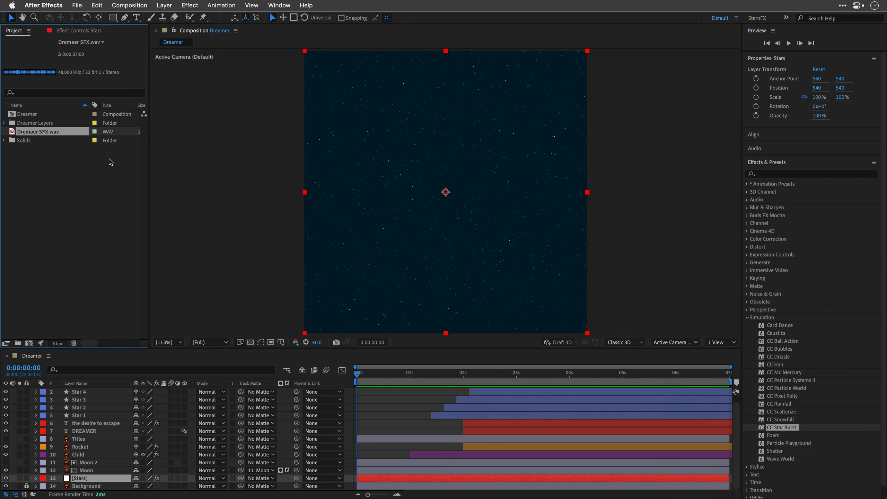
Add Dremaer SFX.wav to the Dreamer composition as the topmost layer and reveal its audio waveform.
left_click_drag(41, 132, 51, 132)
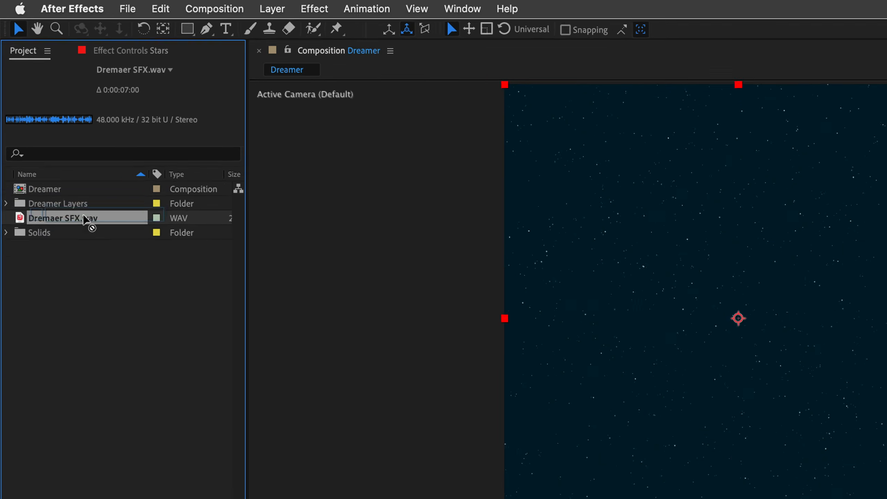
left_click_drag(83, 219, 53, 191)
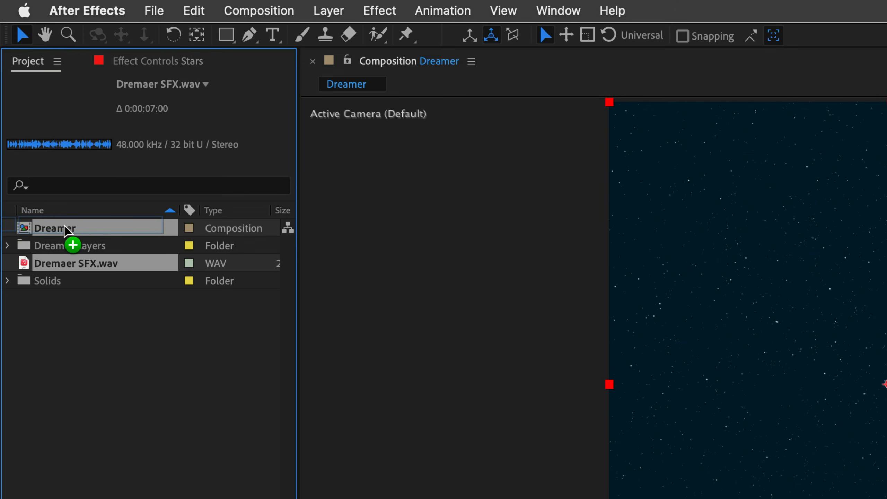
left_click_drag(64, 227, 70, 230)
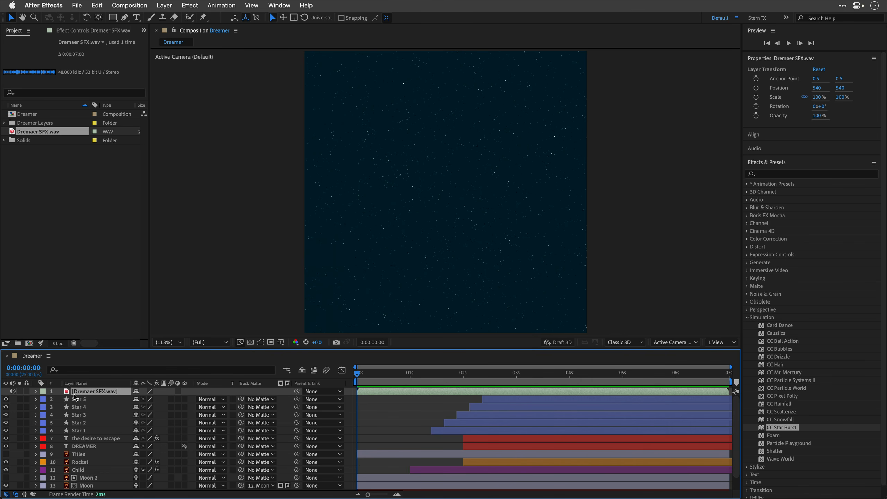
key("l")
key("l")
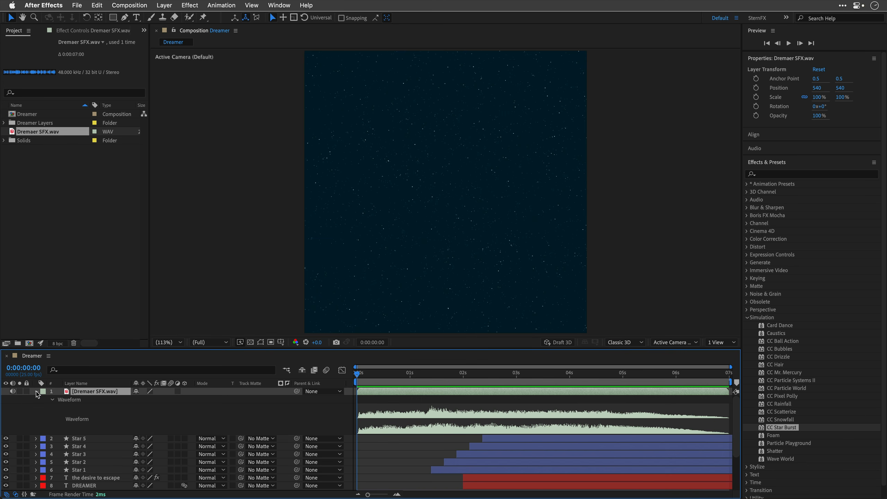
Collapse the Dremaer SFX.wav layer, preview the composition with its sound, and return the playhead to 0:00:00:00.
left_click(36, 391)
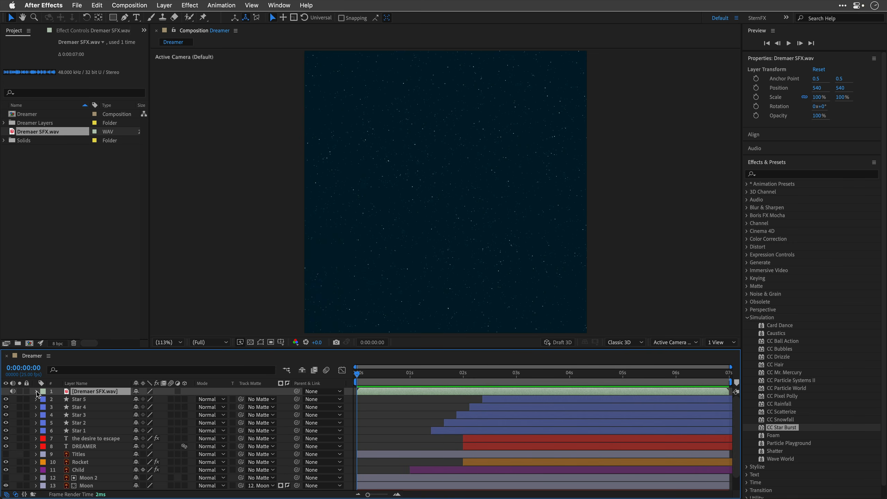
key("space")
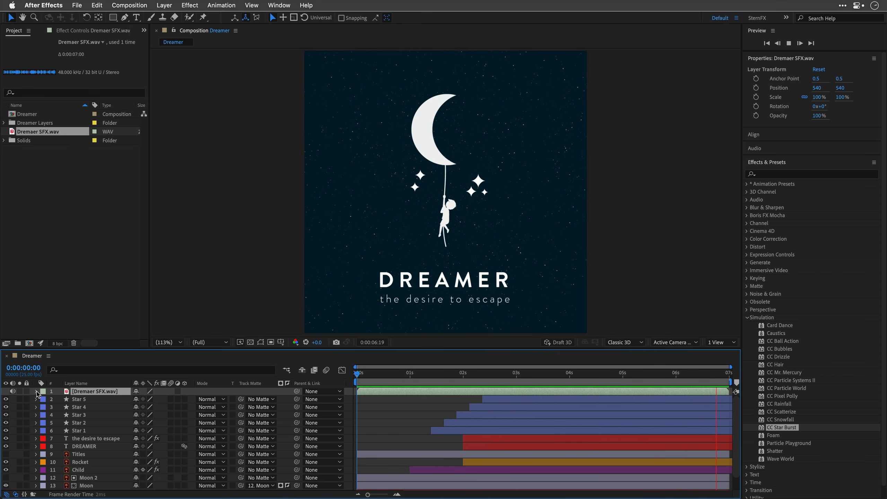
key("space")
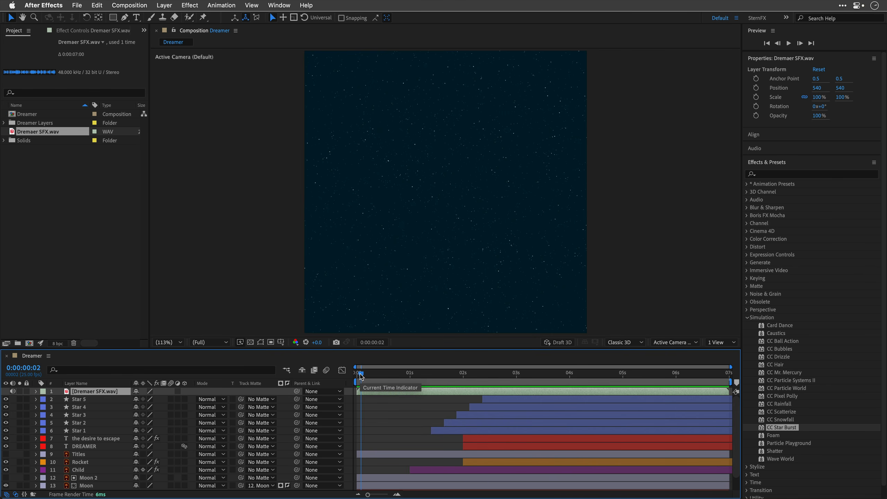
left_click_drag(361, 375, 356, 374)
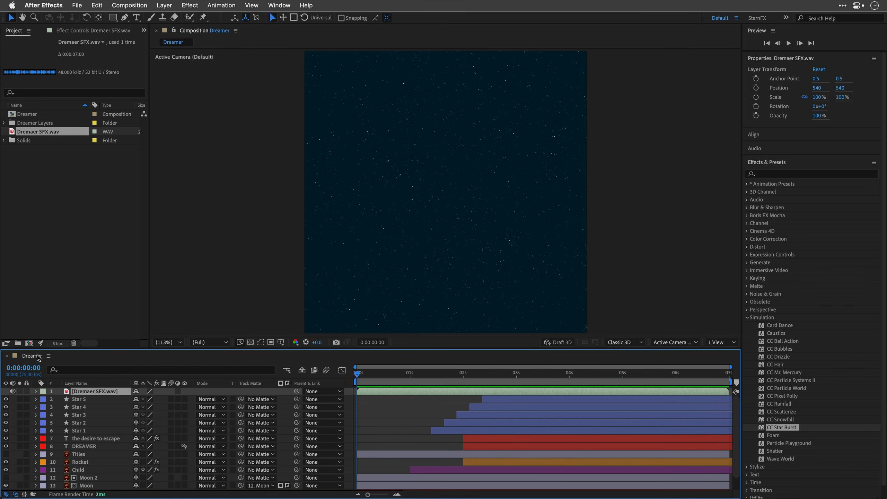
Add the Dreamer composition to the render queue and set its output module to High Quality.
left_click(129, 4)
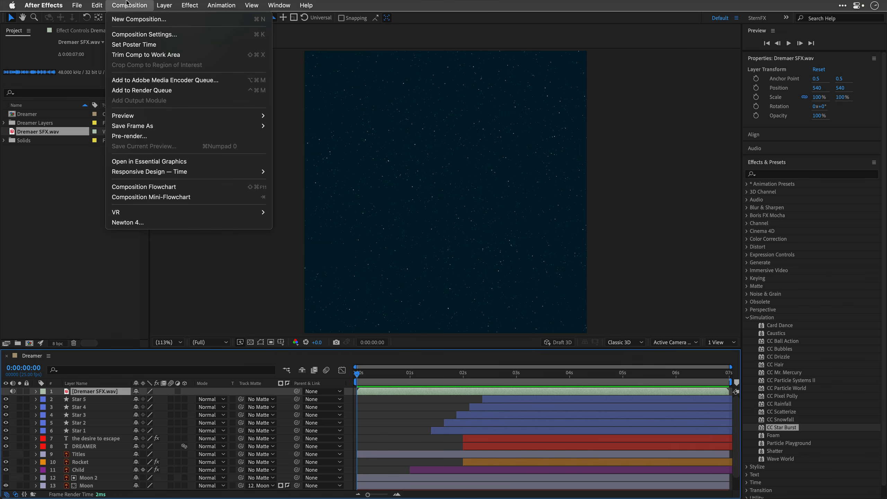
left_click(135, 91)
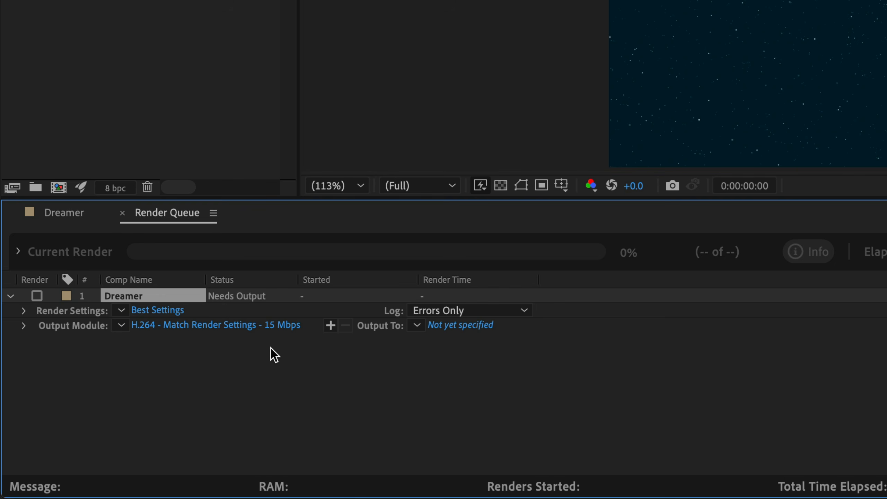
left_click(121, 327)
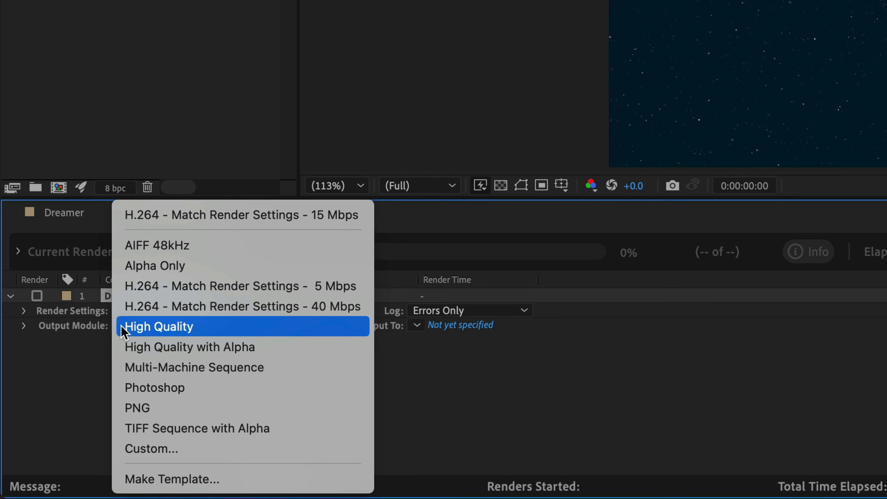
left_click(122, 328)
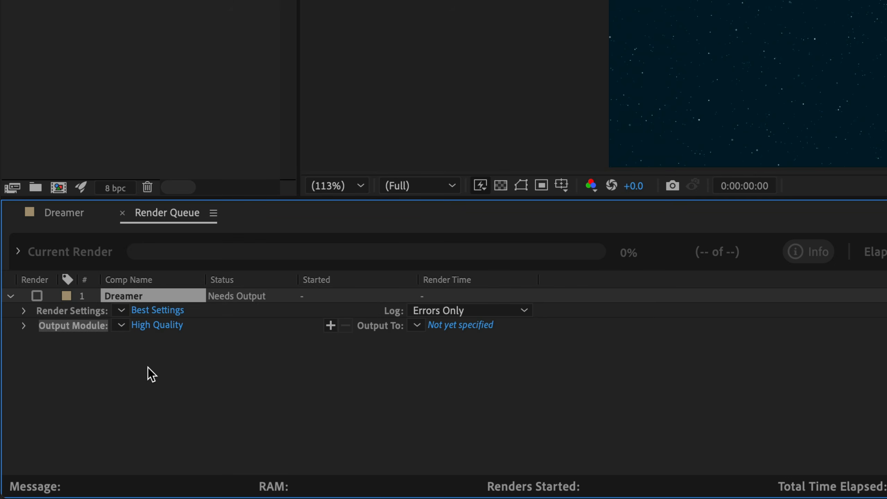
Add a second output module to the Dreamer render item and set it to H.264 - Match Render Settings - 5 Mbps.
left_click(330, 326)
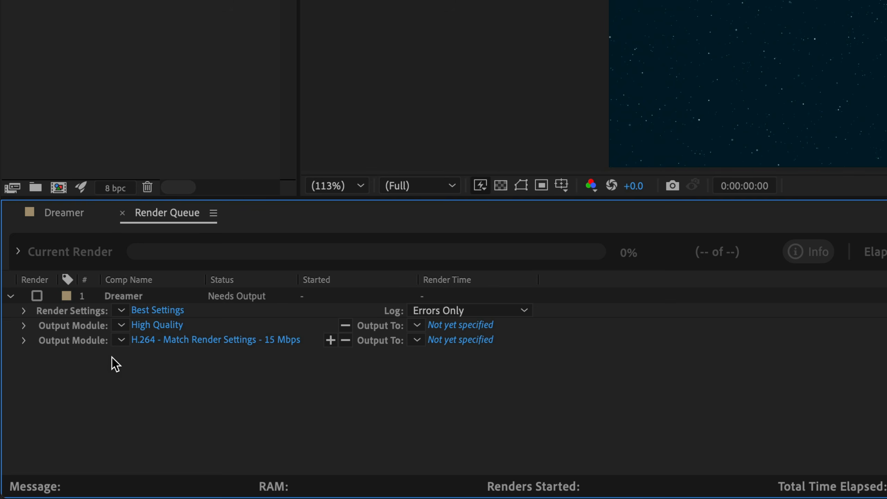
left_click(121, 340)
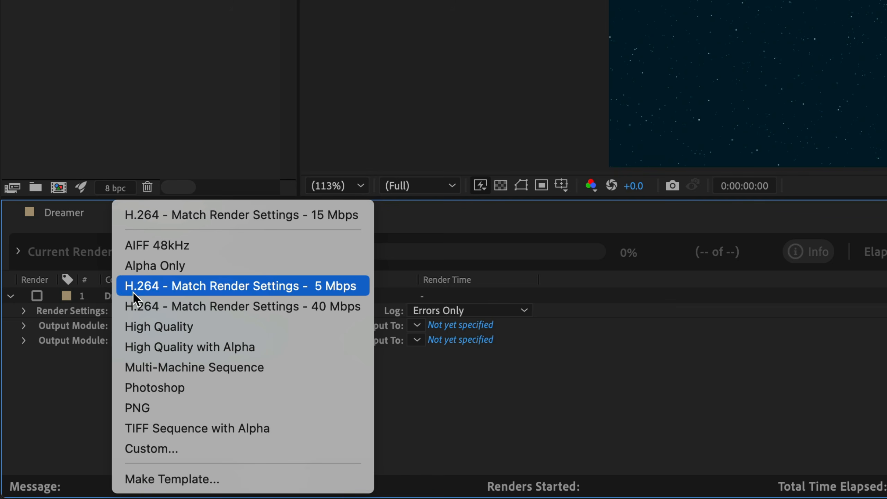
left_click(363, 287)
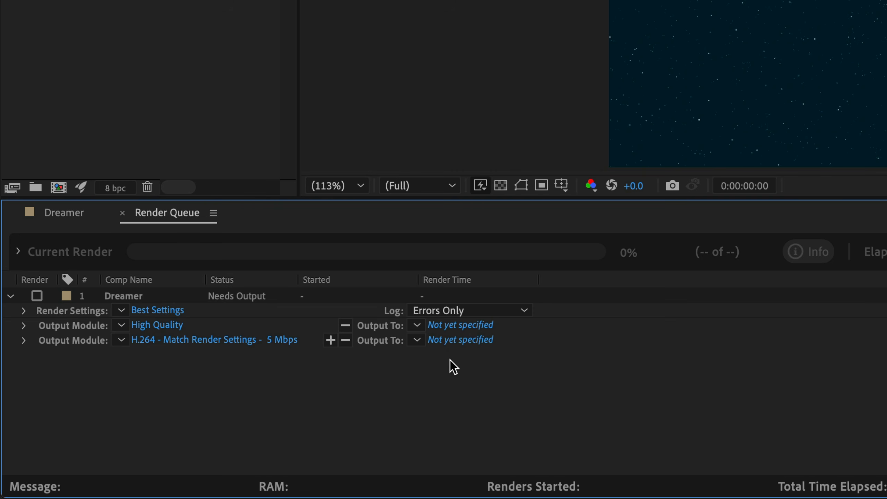
Set the output files to Dreamer.mov and Dreamer.mp4 on the Desktop and render the queue.
left_click(442, 330)
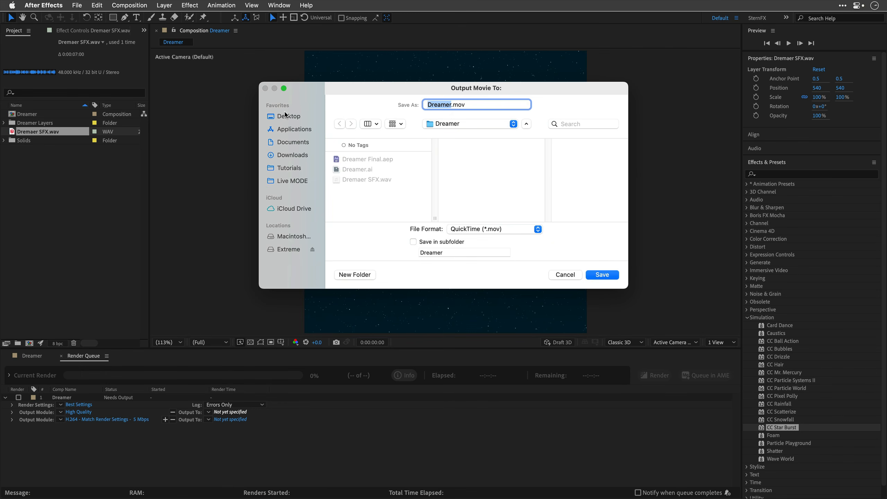
left_click(613, 276)
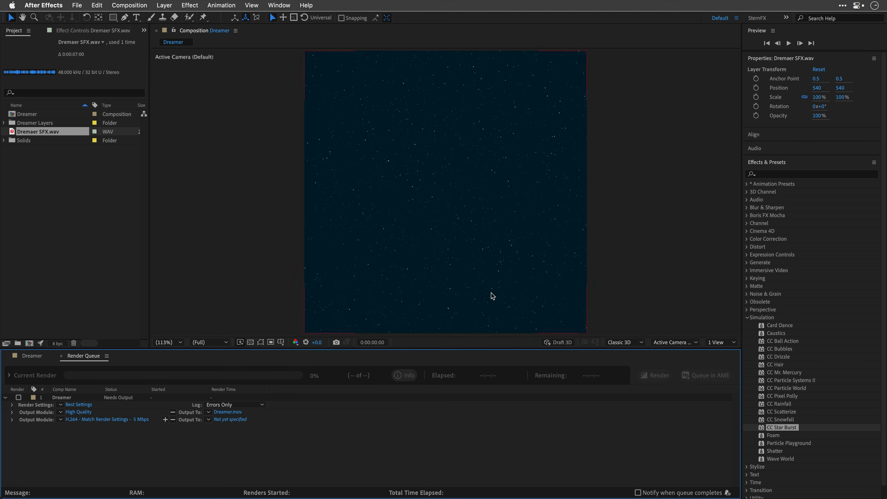
left_click(230, 420)
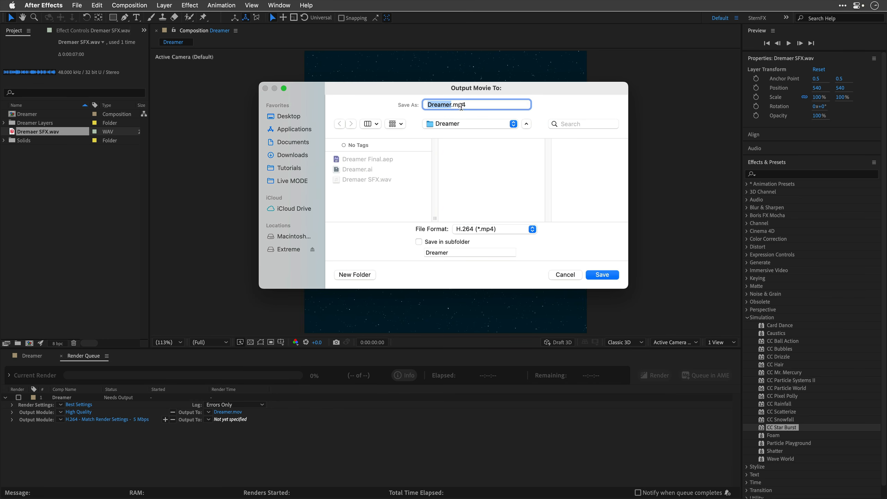
left_click(601, 278)
left_click(600, 276)
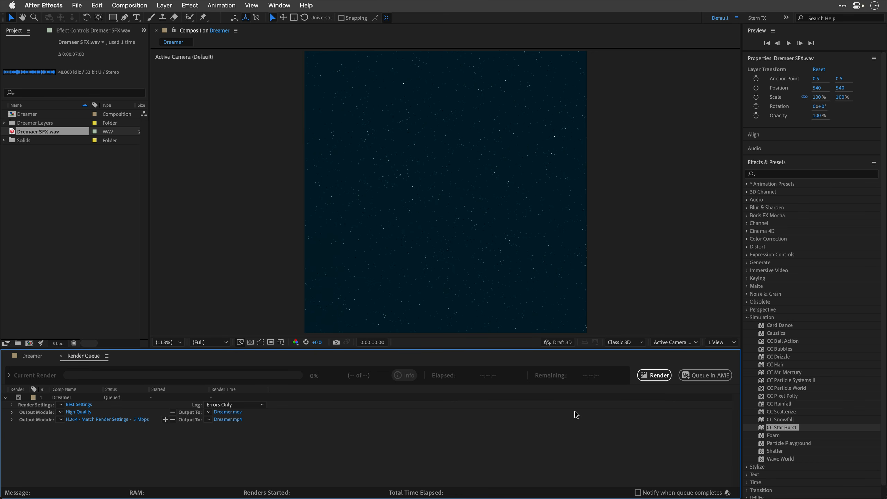
left_click(656, 376)
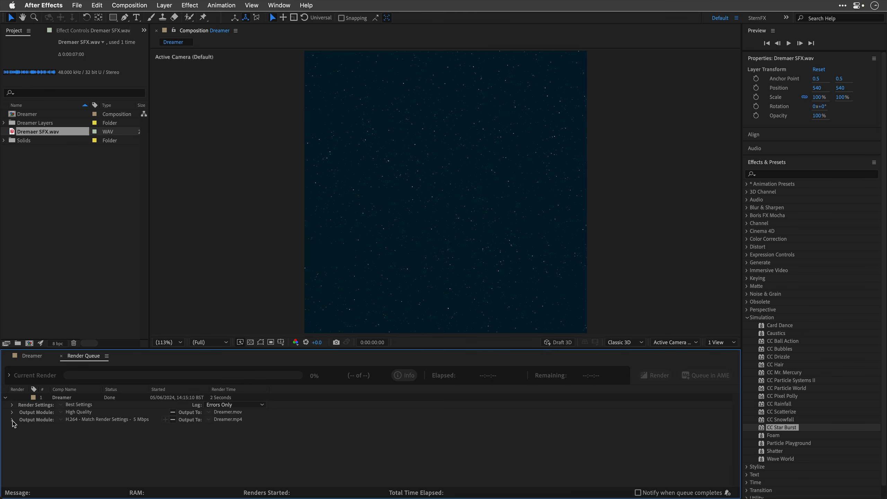
Reveal the rendered files in Finder from the H.264 output path and preview Dreamer.mov and Dreamer.mp4.
left_click(12, 421)
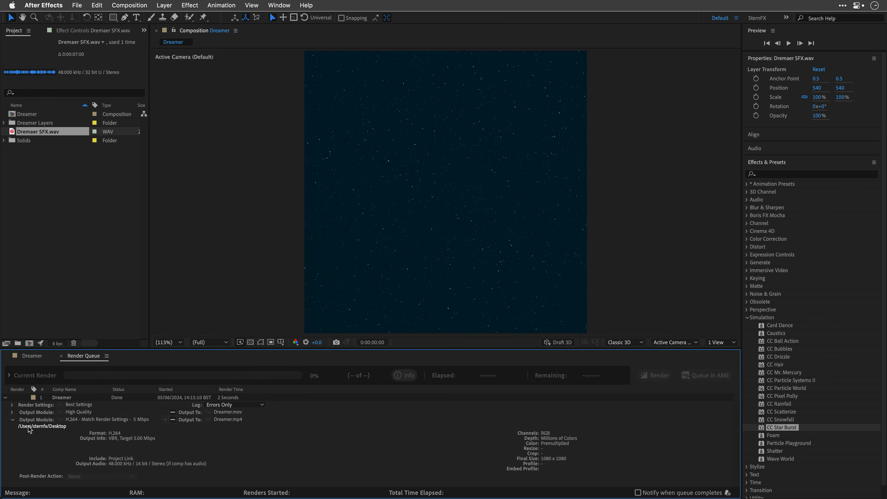
left_click(40, 426)
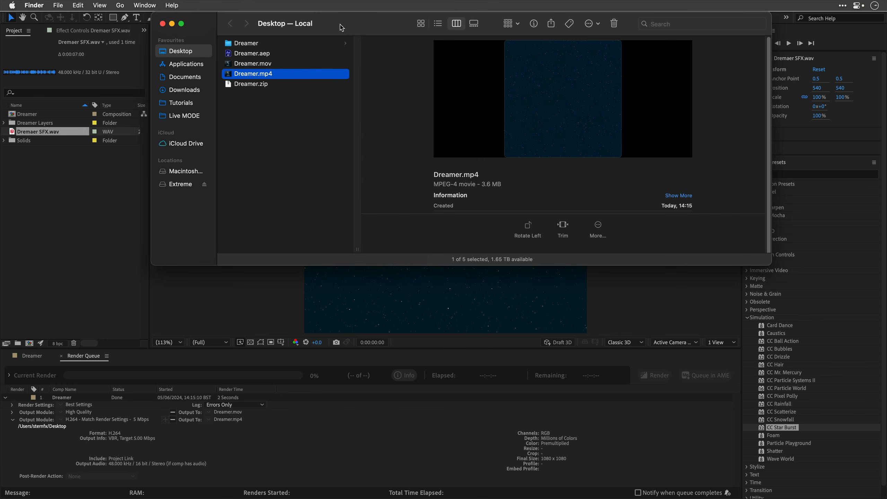
left_click(264, 65)
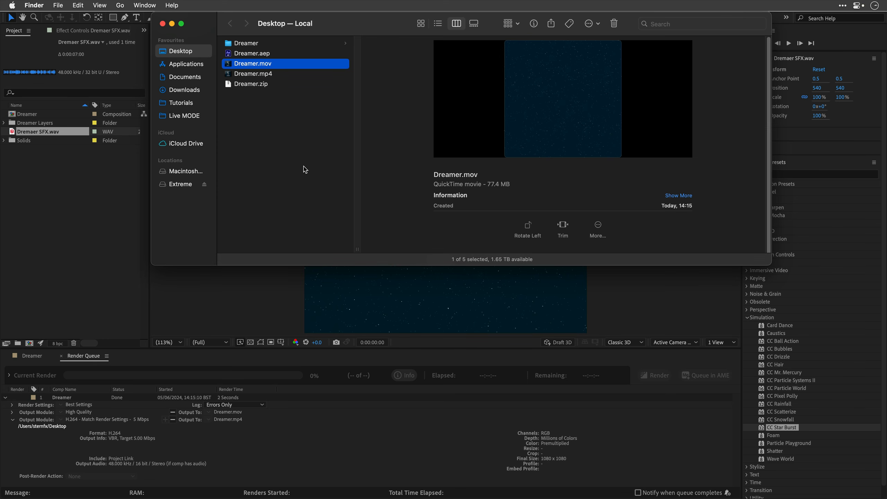
key("space")
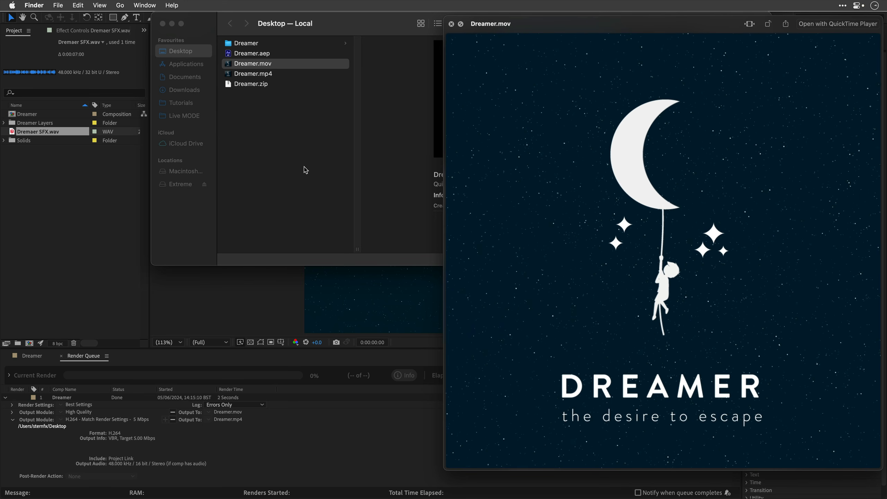
key("space")
key("Down")
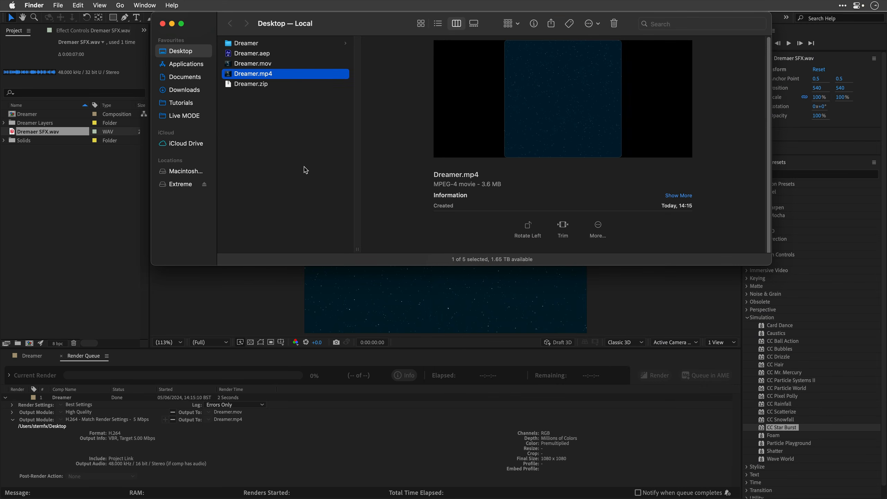
key("space")
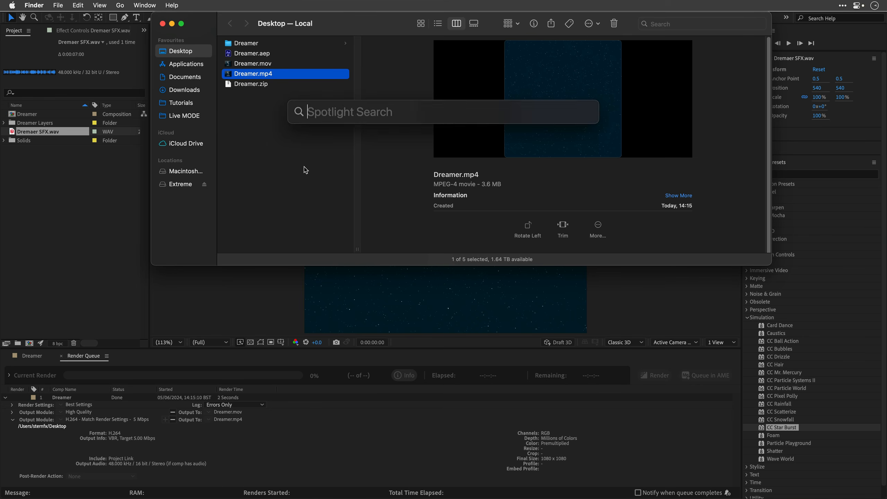
Open Gifski and load Dreamer.mp4 from the Desktop into it.
key("super+space")
type("giff")
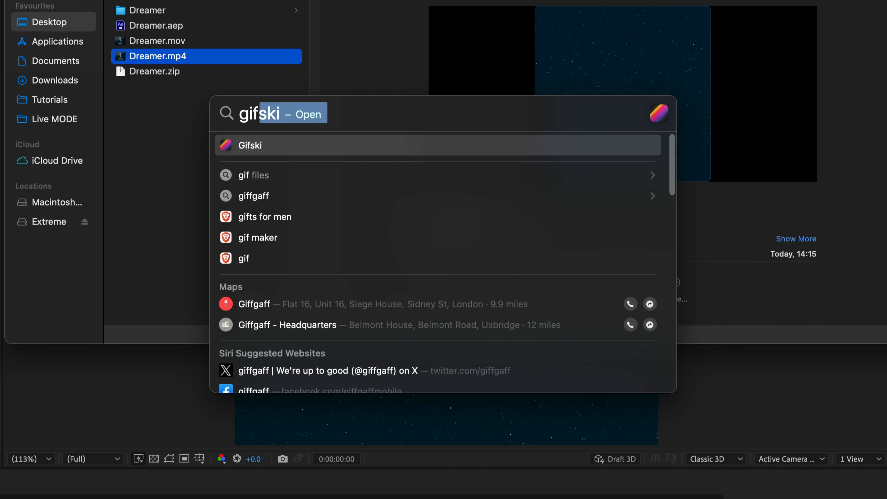
key("Return")
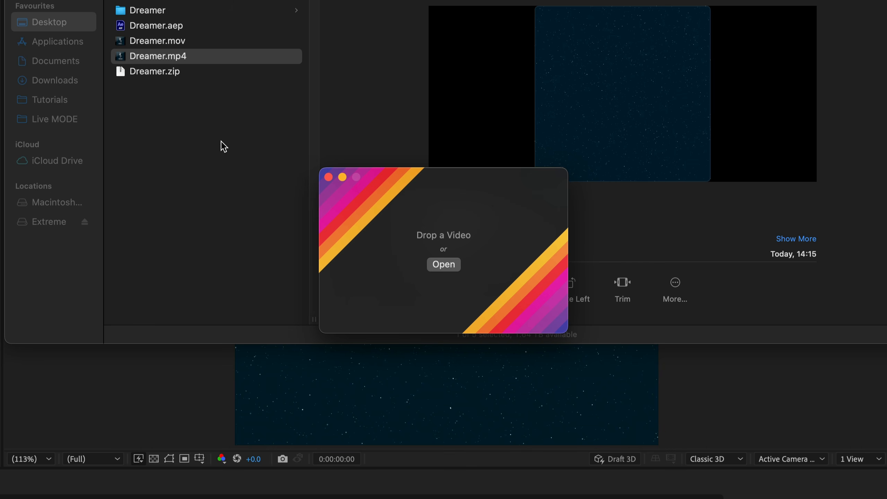
left_click_drag(145, 58, 408, 257)
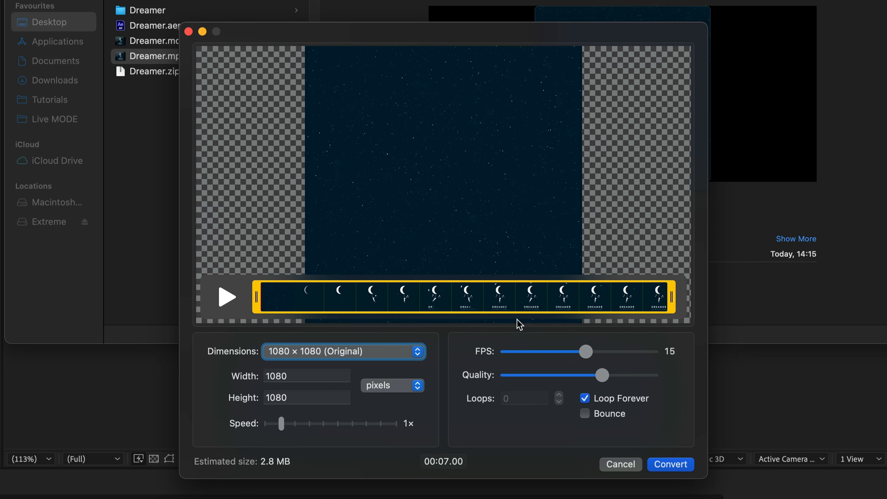
Set the GIF dimensions to 800 × 800 and the frame rate to 25 FPS, and convert the video.
left_click(328, 355)
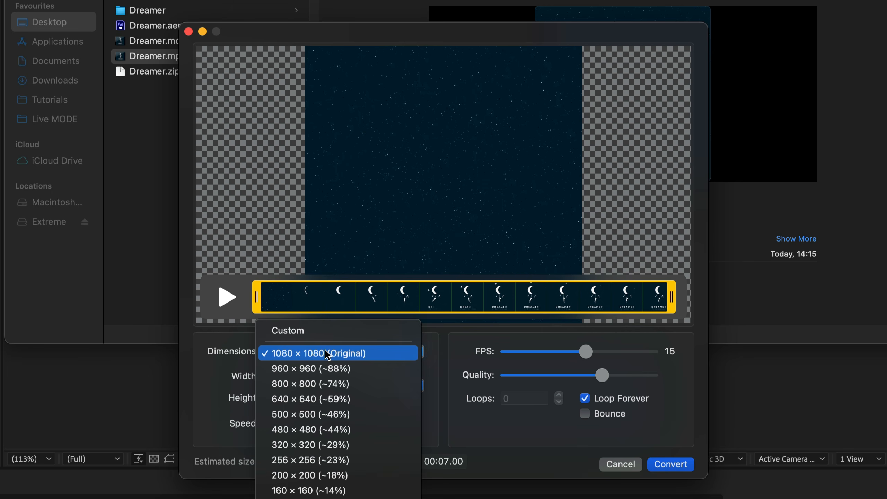
left_click(328, 383)
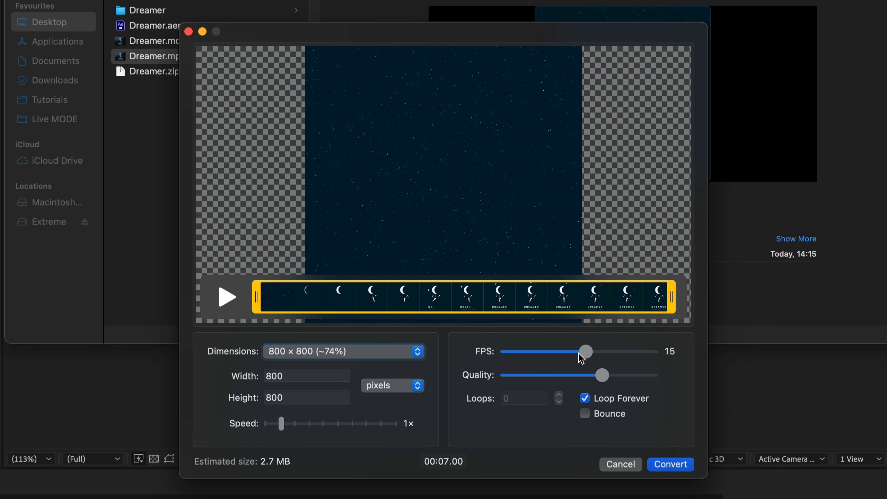
left_click_drag(586, 353, 672, 361)
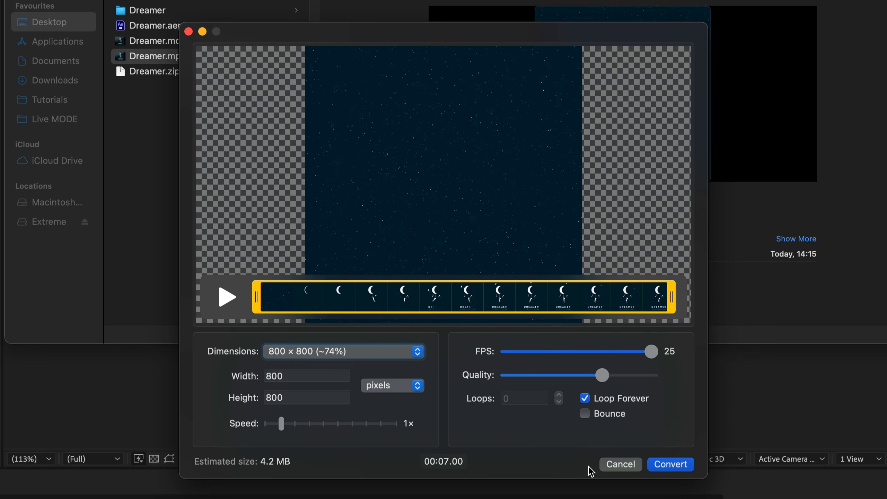
left_click(671, 464)
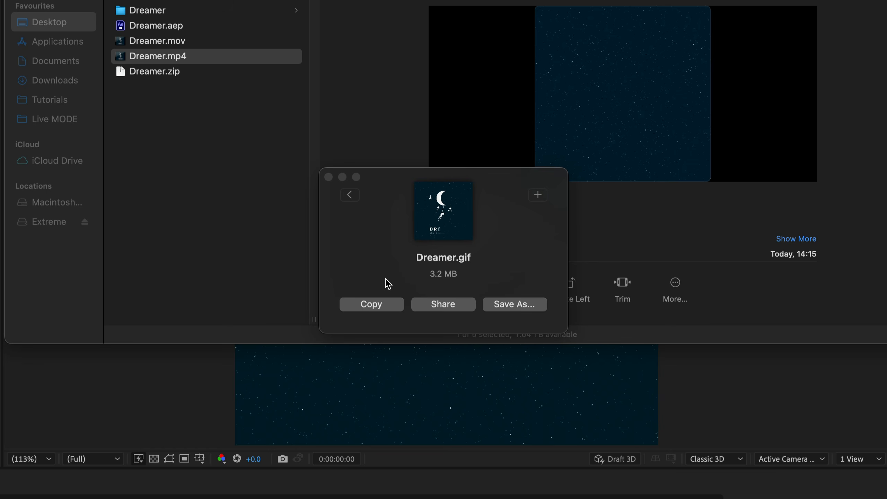
Save the converted GIF as Dreamer on the Desktop and close the Gifski window.
left_click(522, 305)
left_click(526, 310)
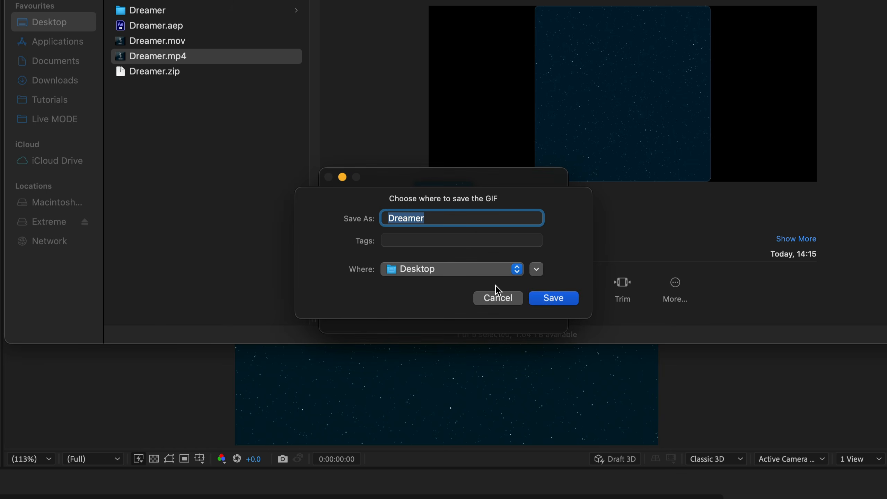
left_click(566, 298)
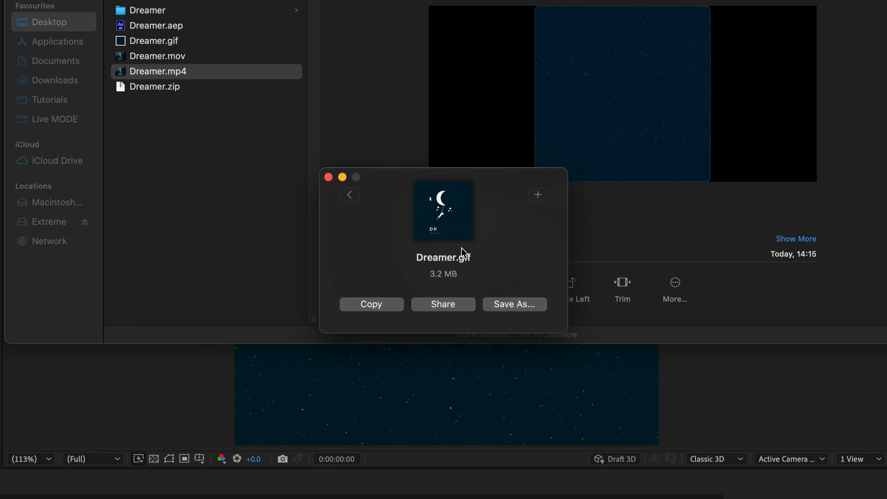
left_click(329, 177)
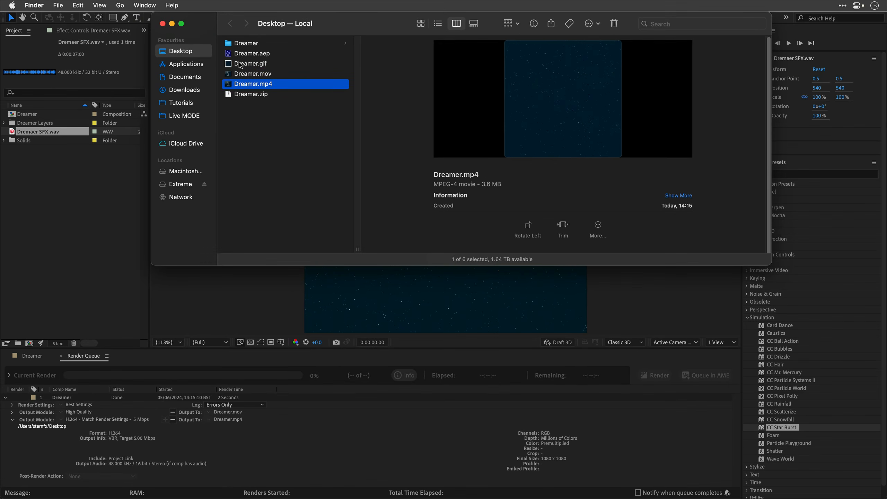
Preview Dreamer.gif from the Desktop folder in Finder.
key("Up")
key("Up")
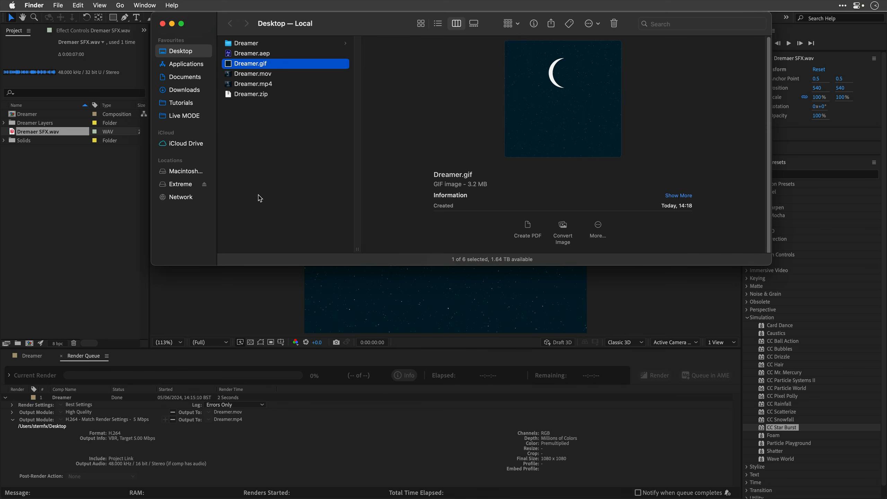
key("space")
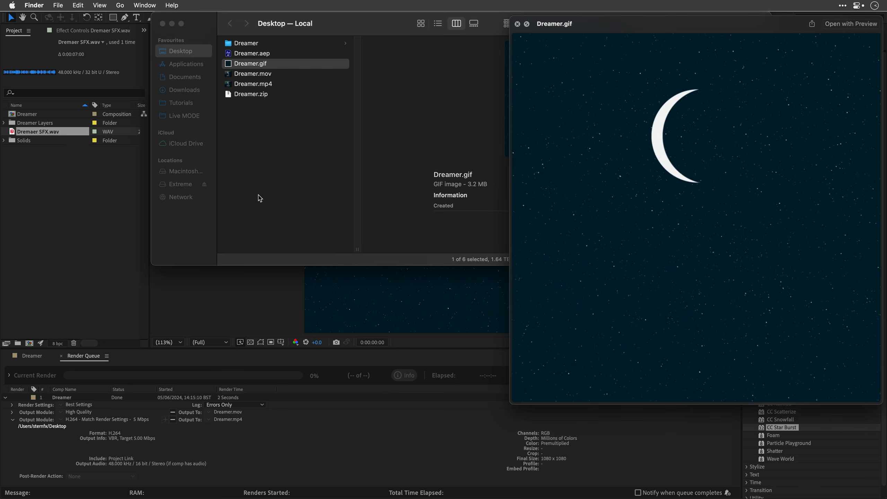